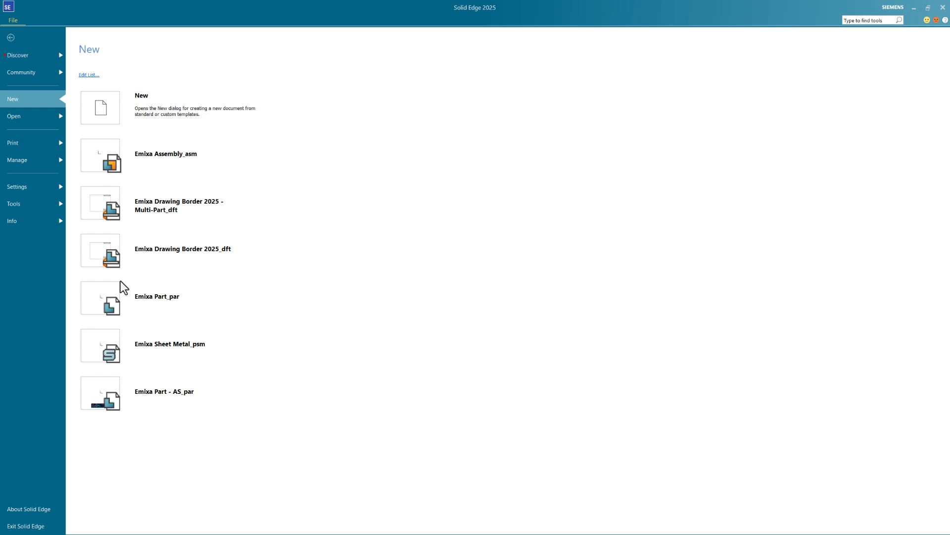
- Create a new part document from the Emixa Part_par template
left_click(100, 304)
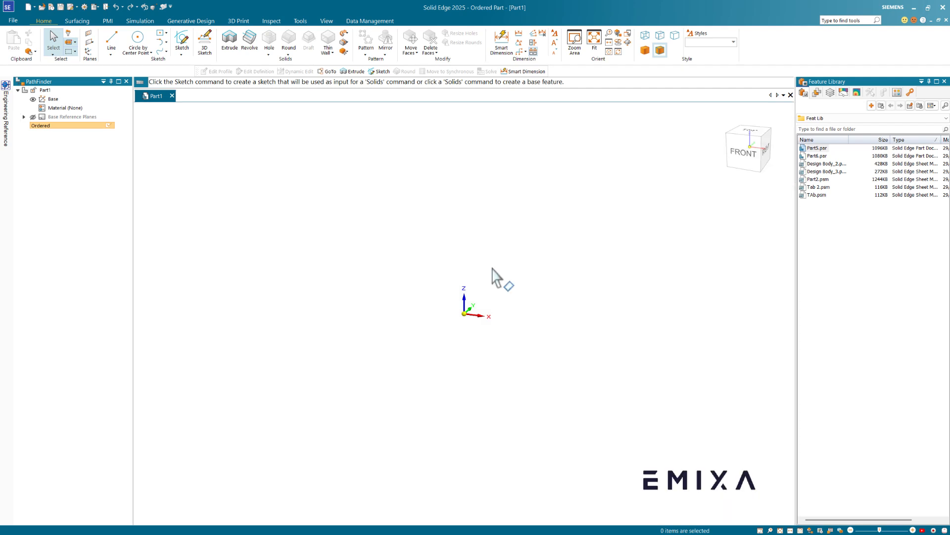
- On the front plane, sketch an 80 mm horizontal base line symmetric about the origin
left_click(182, 45)
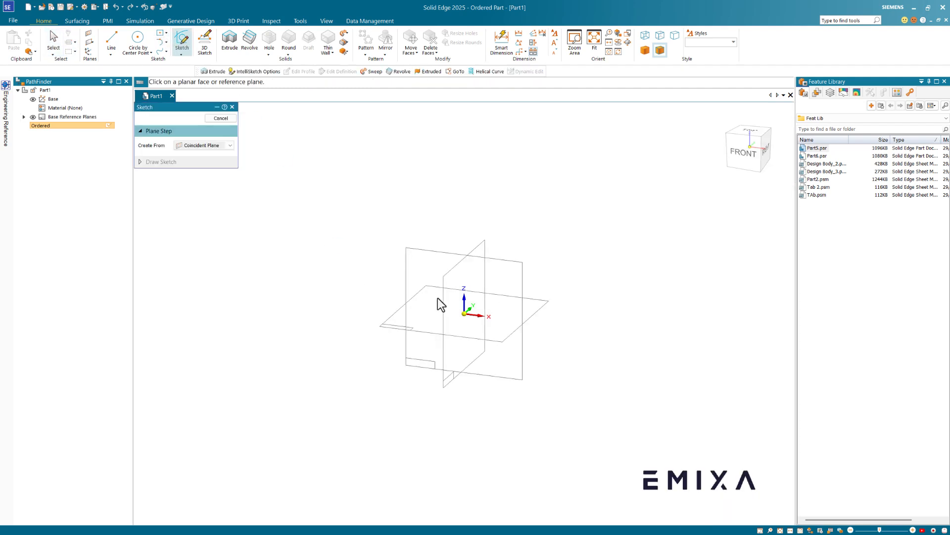
left_click(503, 280)
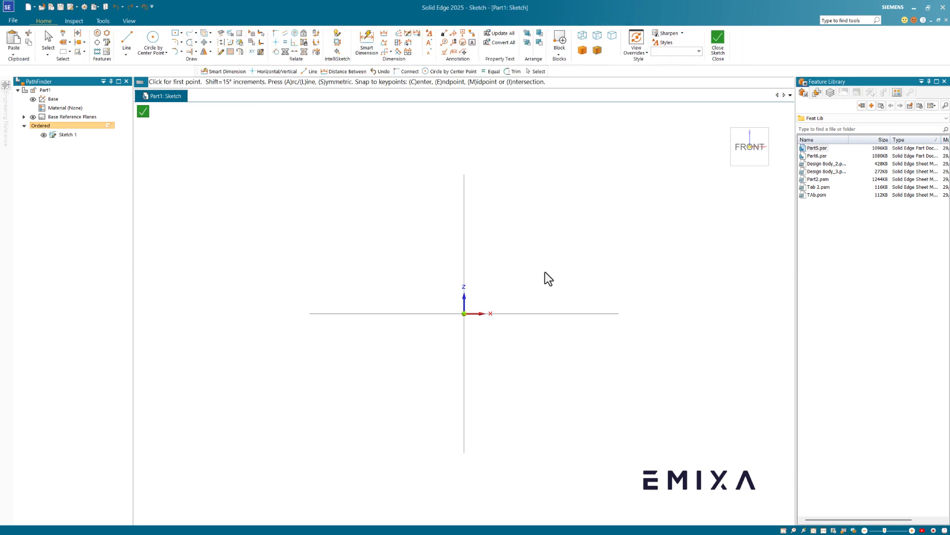
left_click(473, 318)
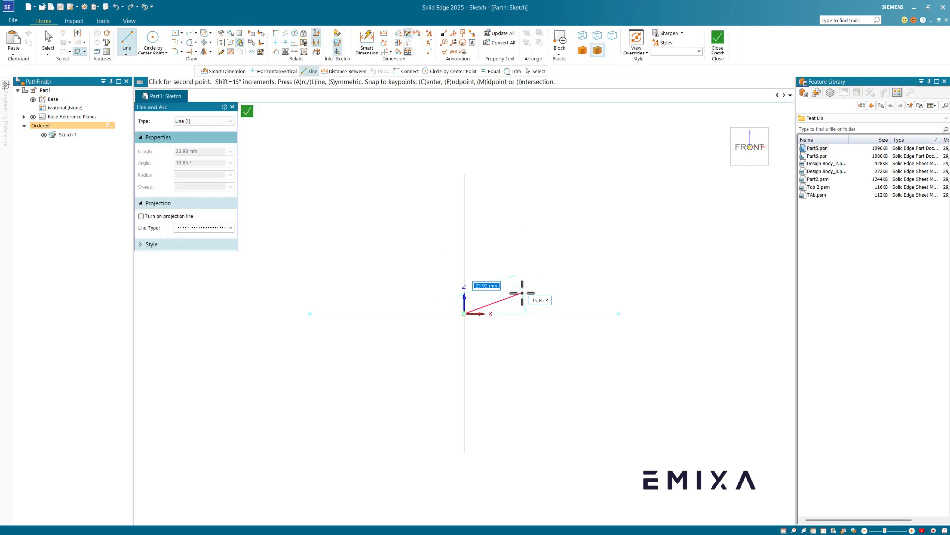
key("s")
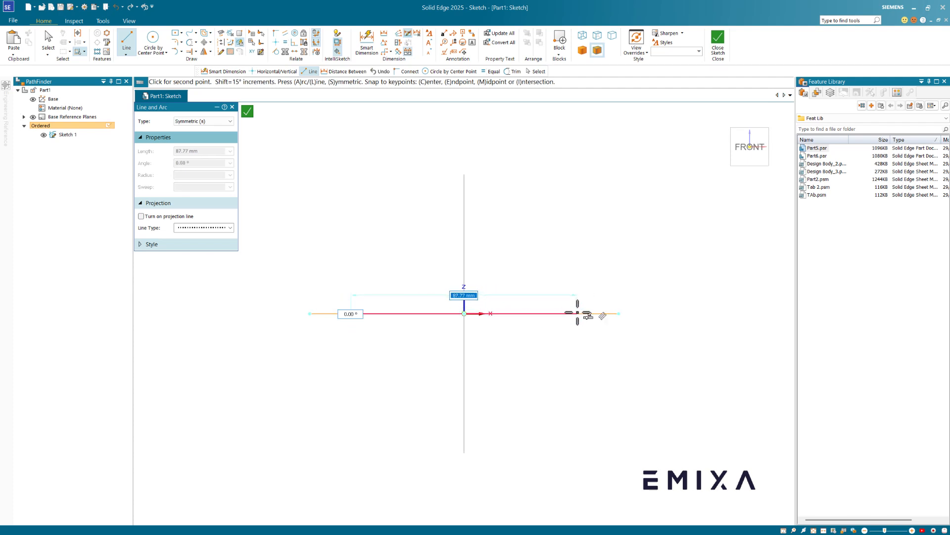
type("8")
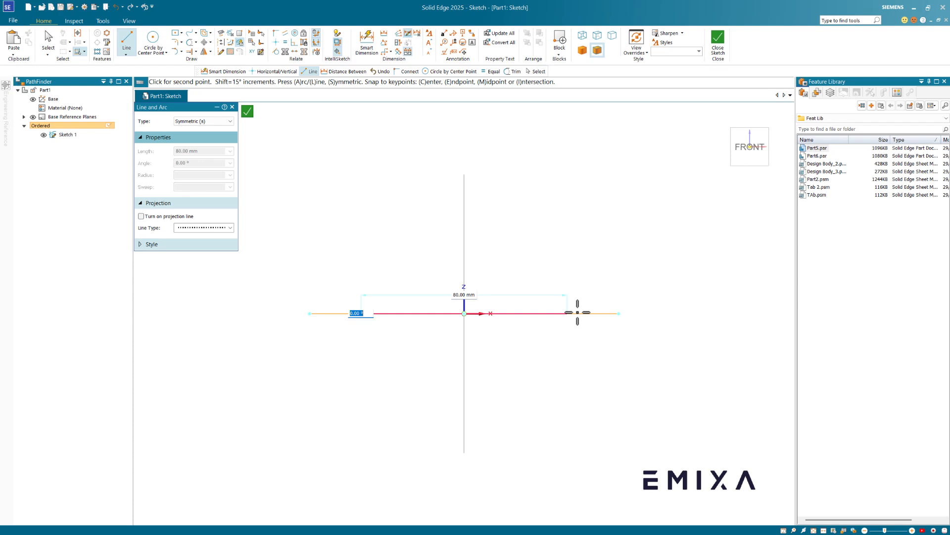
left_click(578, 312)
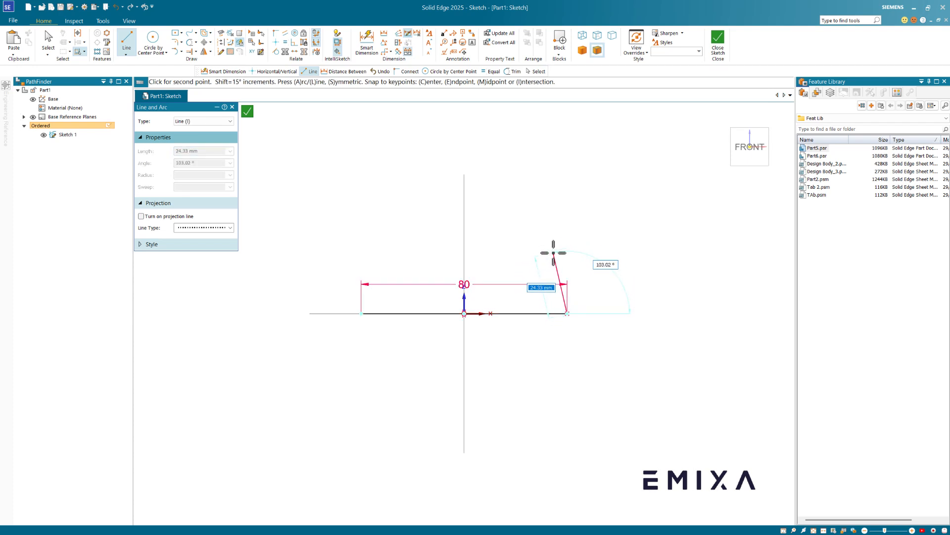
key("Escape")
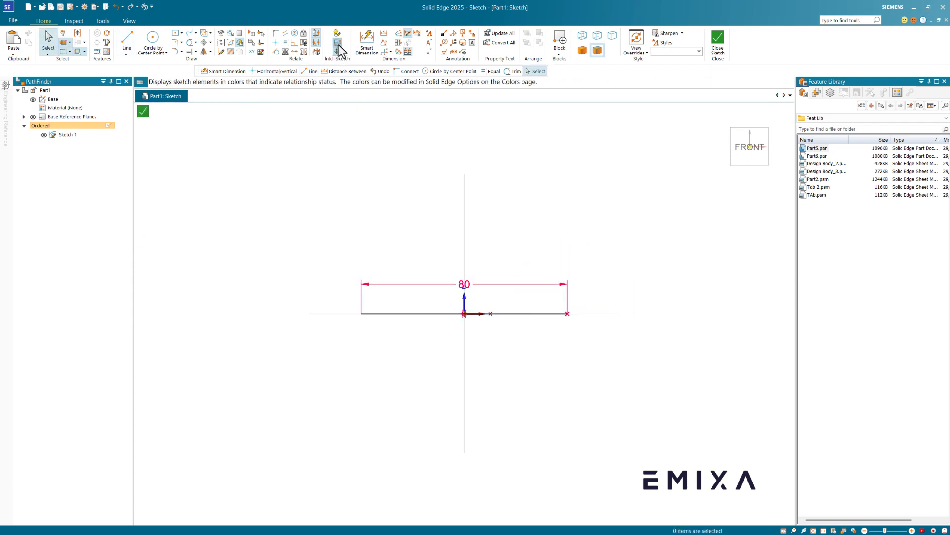
left_click(337, 33)
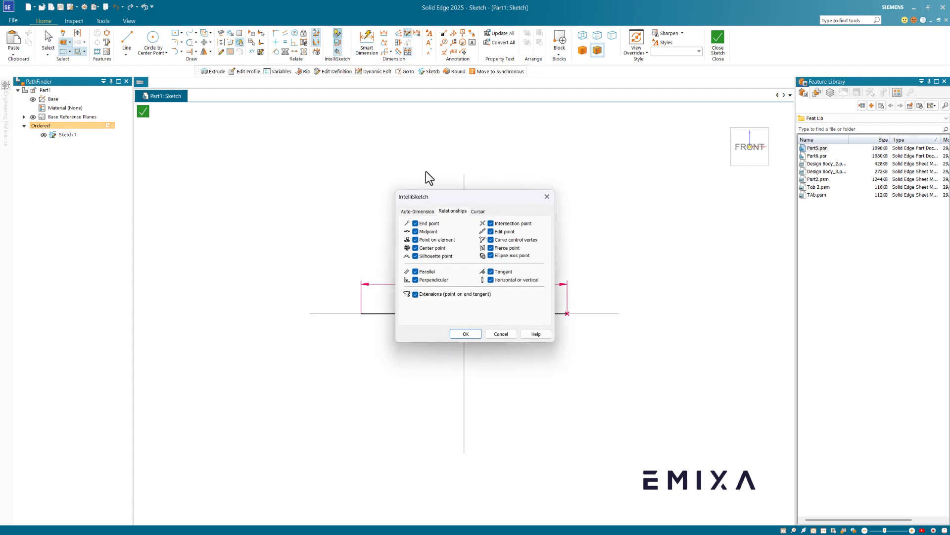
left_click(417, 211)
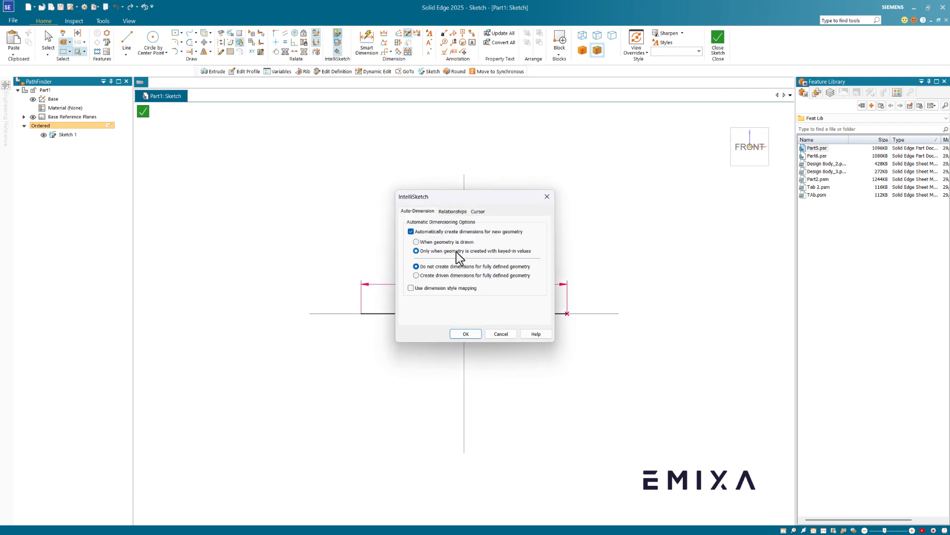
left_click(466, 334)
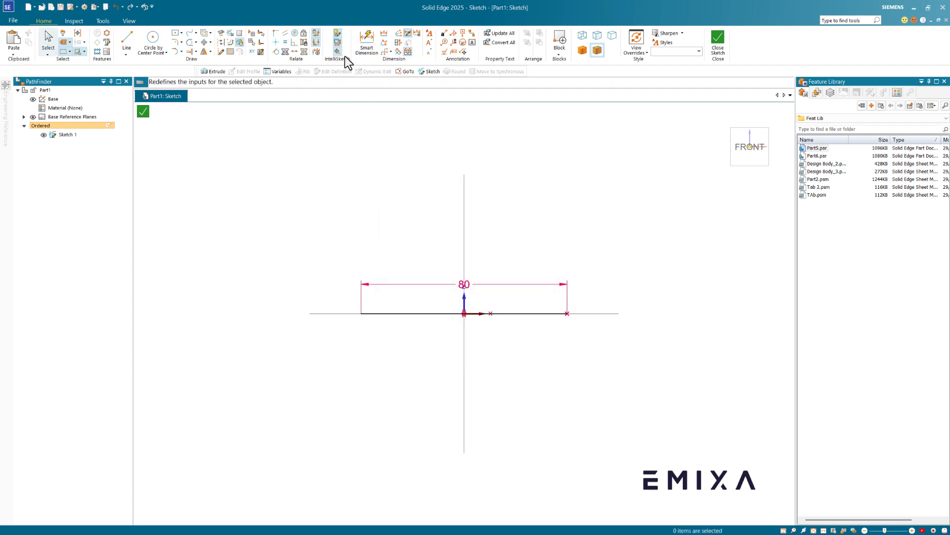
- Draw the slanted left side from the base line's left end up toward the top
right_click(367, 171)
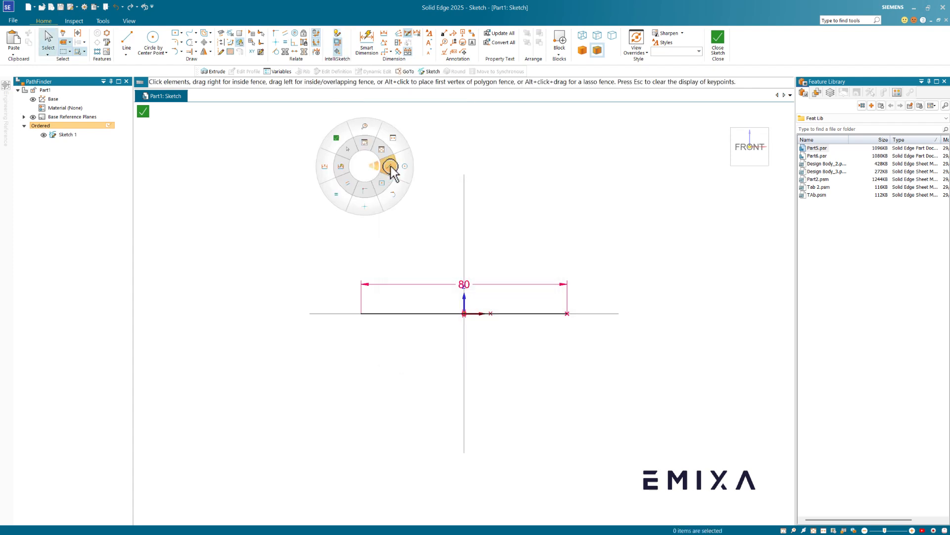
left_click(391, 167)
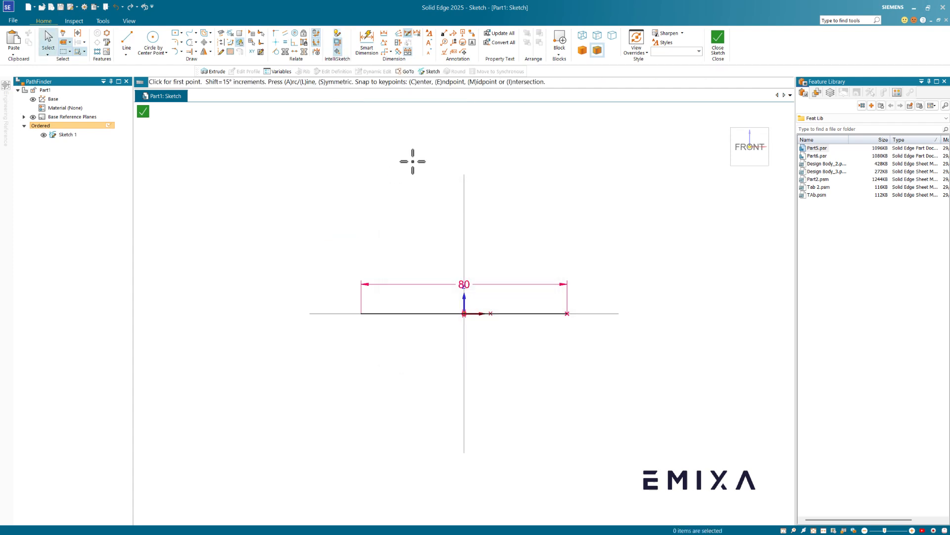
left_click(362, 313)
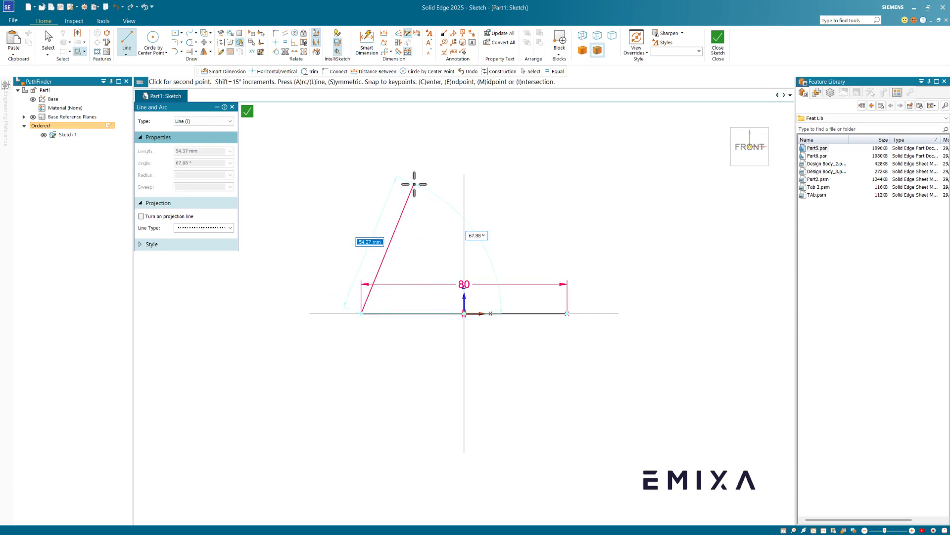
left_click(414, 184)
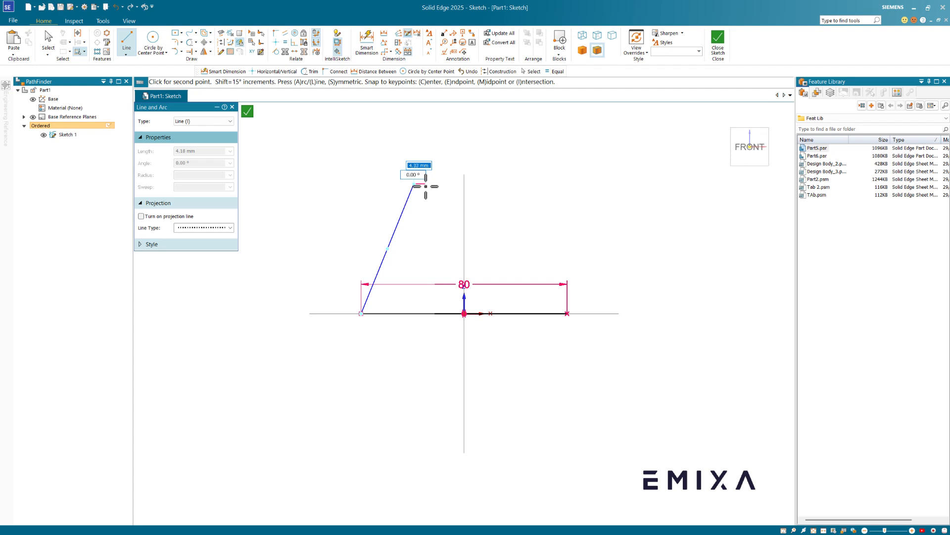
scroll(425, 184, "up", 2)
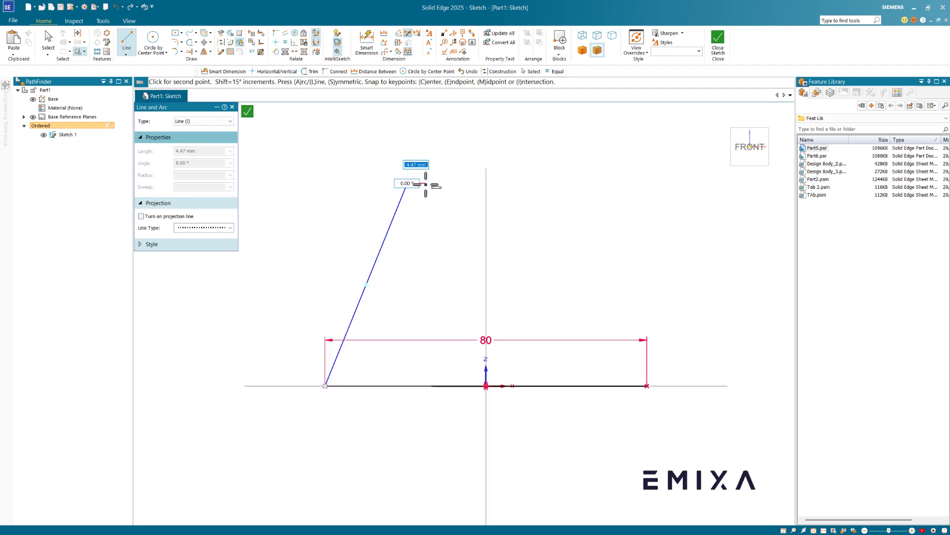
- Add a 33 mm diameter circle centred on the vertical axis
left_click(153, 40)
left_click(486, 169)
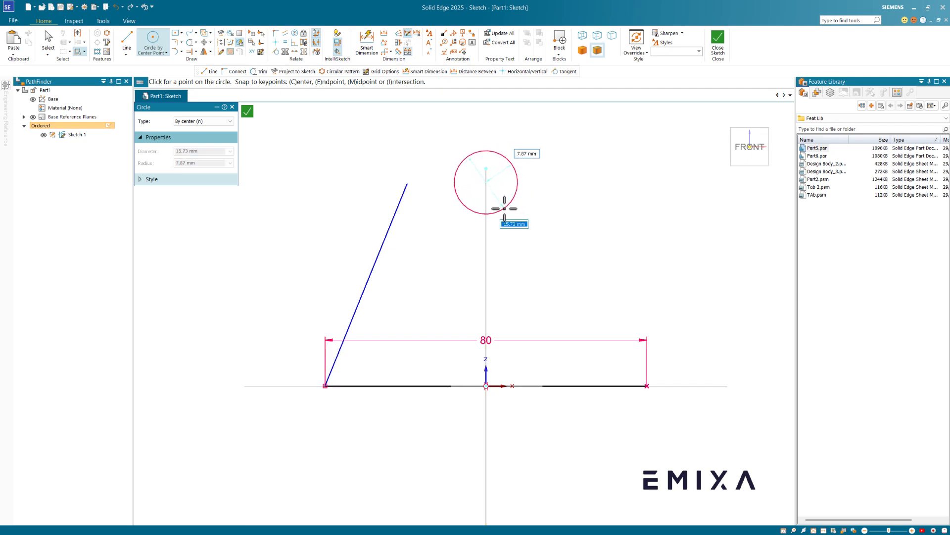
type("33")
key("Return")
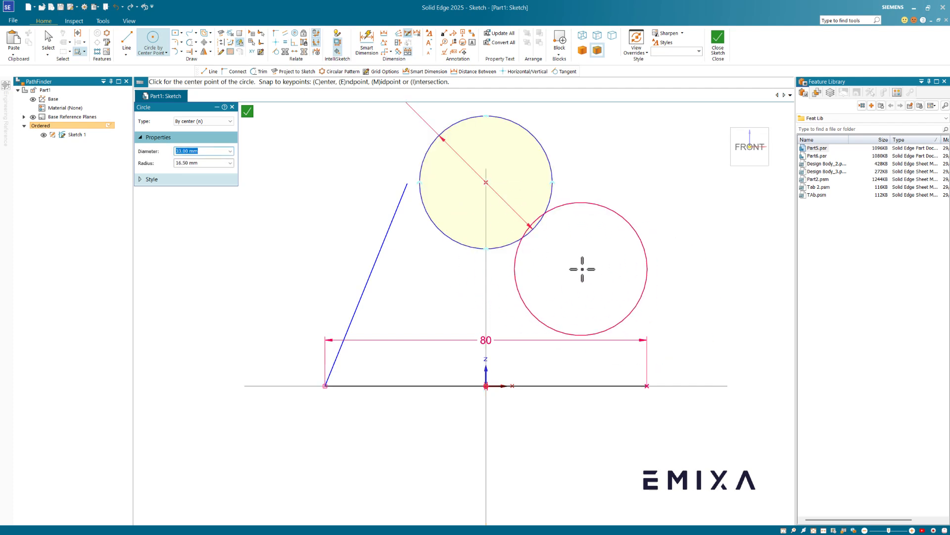
key("Escape")
- Draw the right slanted side and the top edge to close the trapezoid
left_click(133, 40)
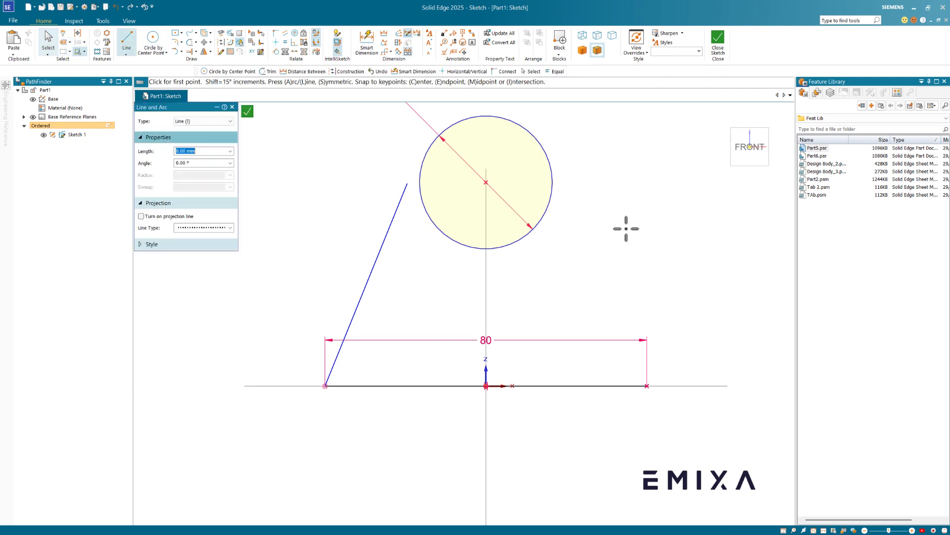
left_click(647, 386)
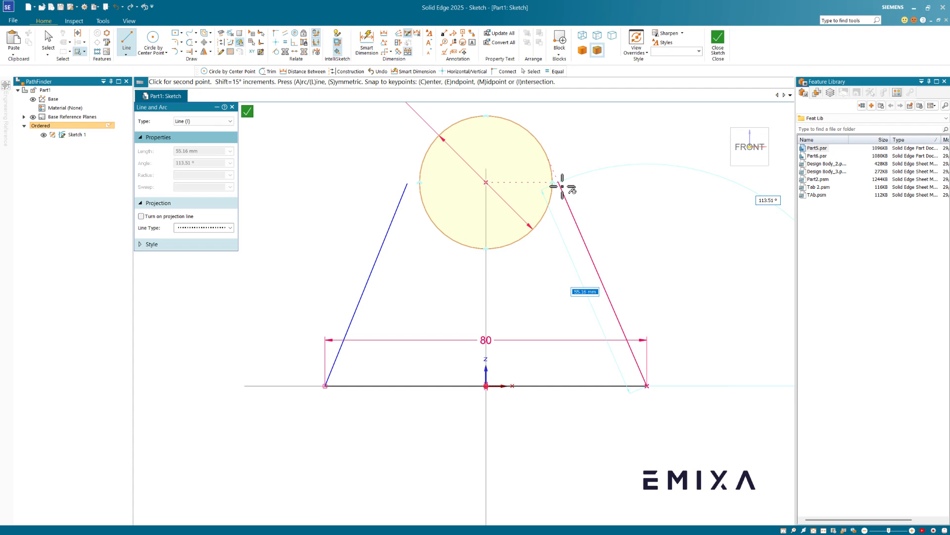
left_click(566, 182)
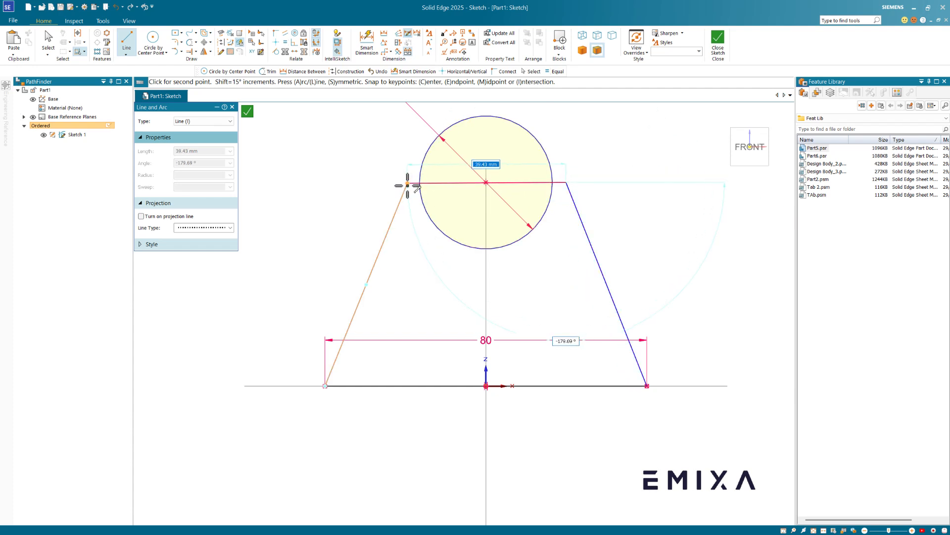
left_click(407, 184)
key("Escape")
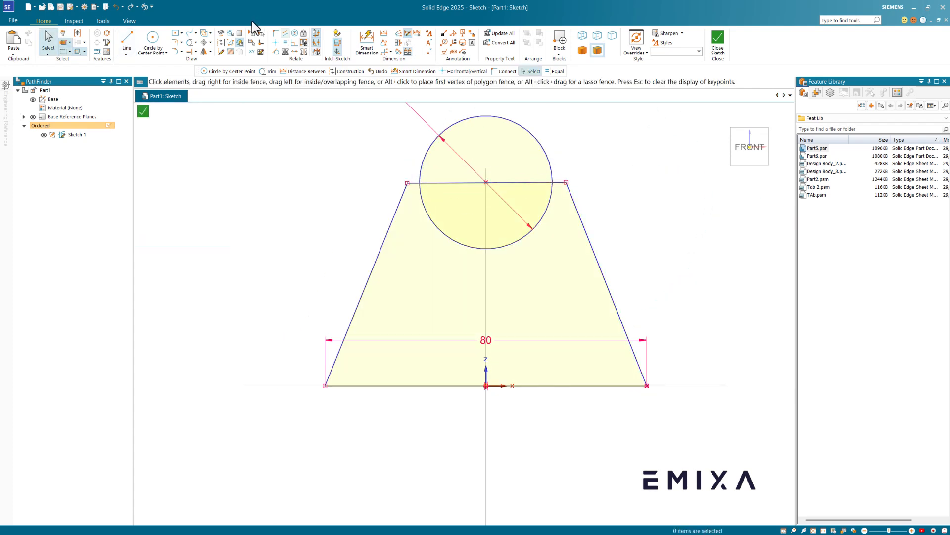
- Trim away the circle's top arc and inner top line, then make both slanted sides equal
left_click(189, 49)
mouse_move(435, 111)
left_mouse_down()
mouse_move(434, 170)
mouse_move(448, 195)
left_mouse_up()
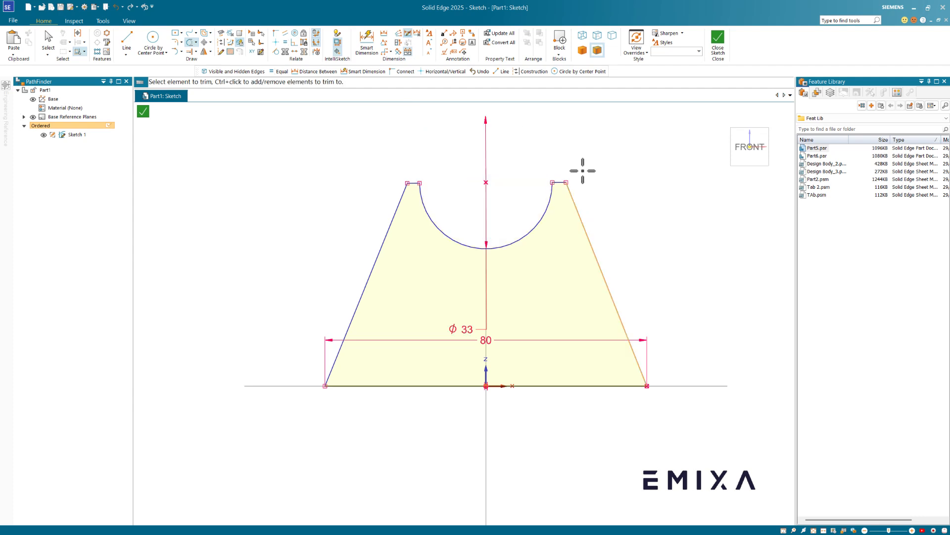
left_click(286, 47)
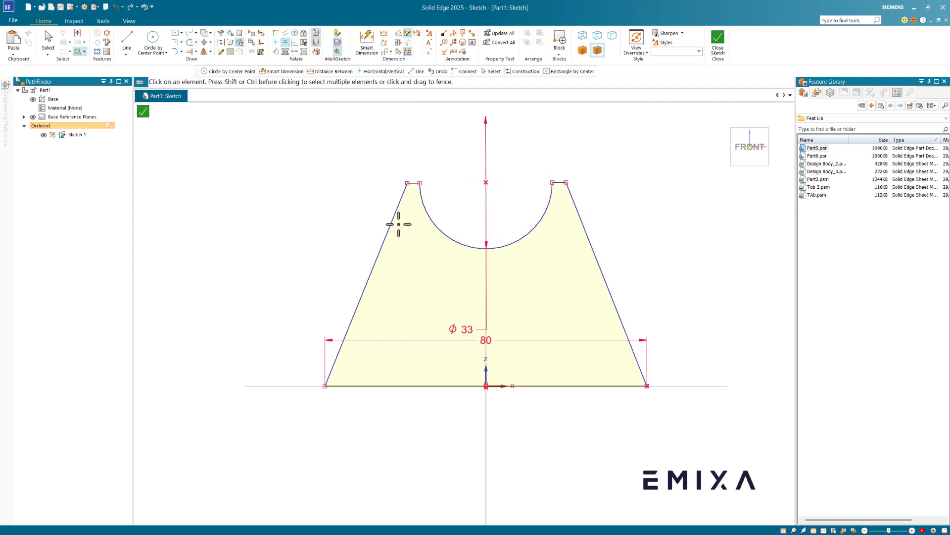
left_click(392, 217)
left_click(571, 220)
scroll(558, 168, "up", 2)
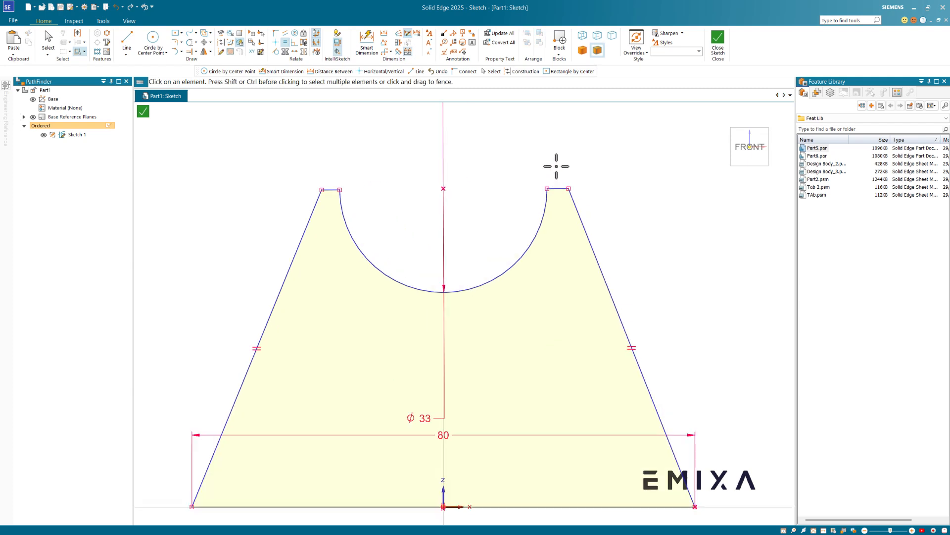
key("Escape")
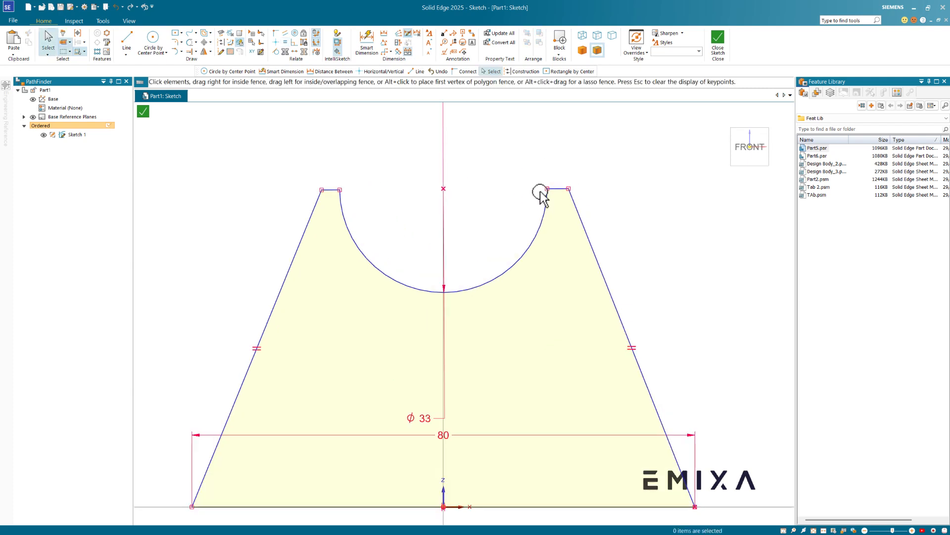
- Make the right top ledge equal to the left ledge and horizontal
left_click(557, 189)
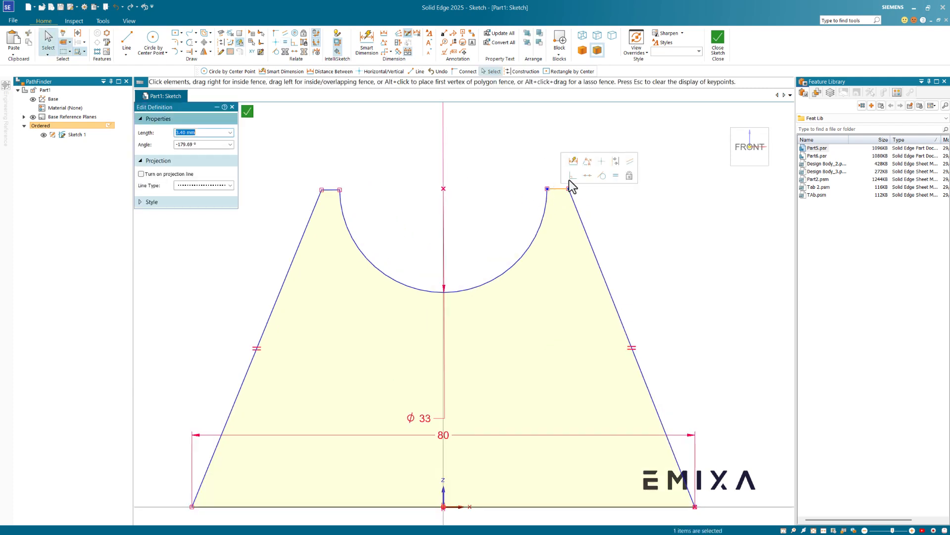
left_click(615, 175)
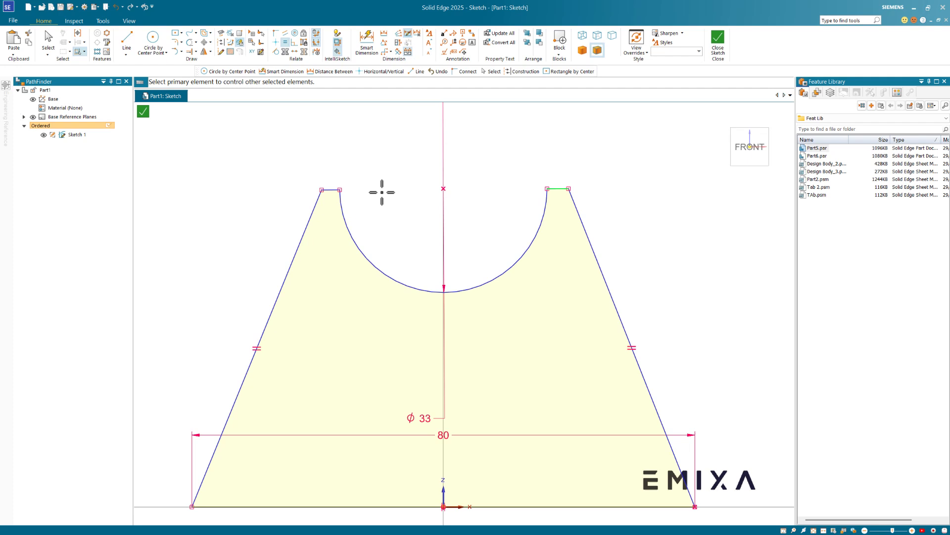
left_click(335, 191)
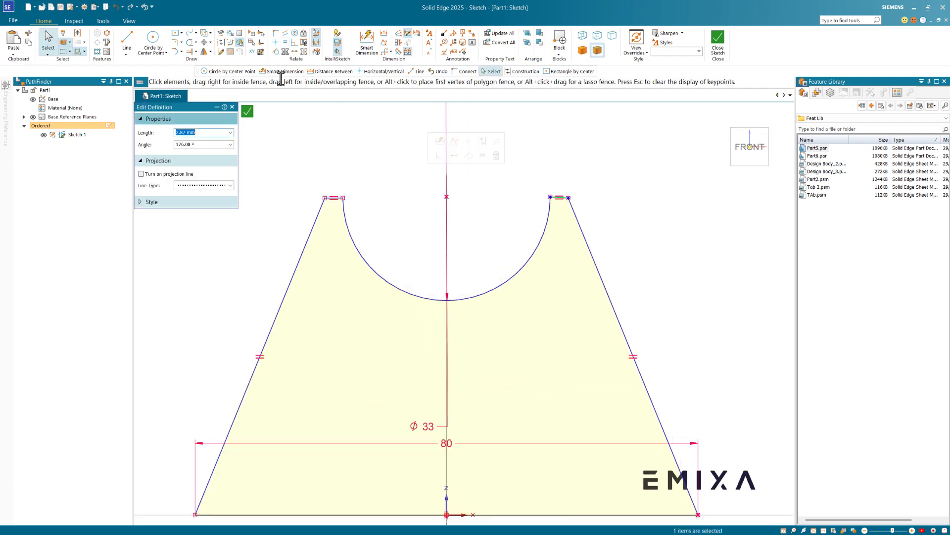
left_click(277, 43)
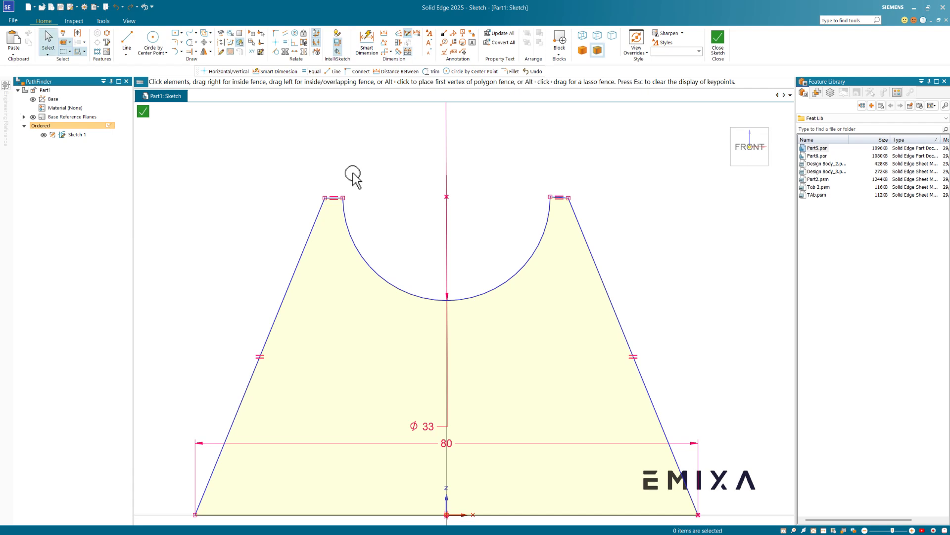
- Align the arc centre horizontally with the left arc endpoint
left_click(276, 42)
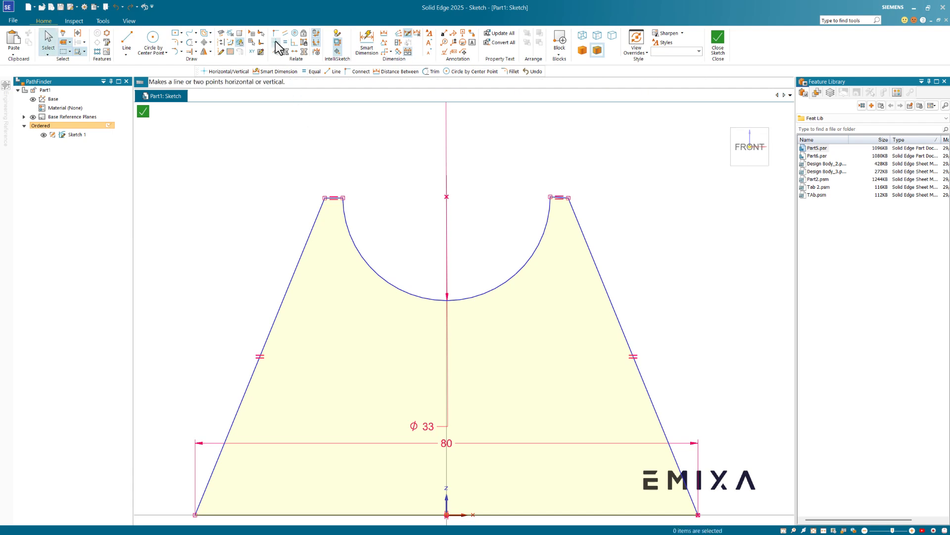
left_click(342, 198)
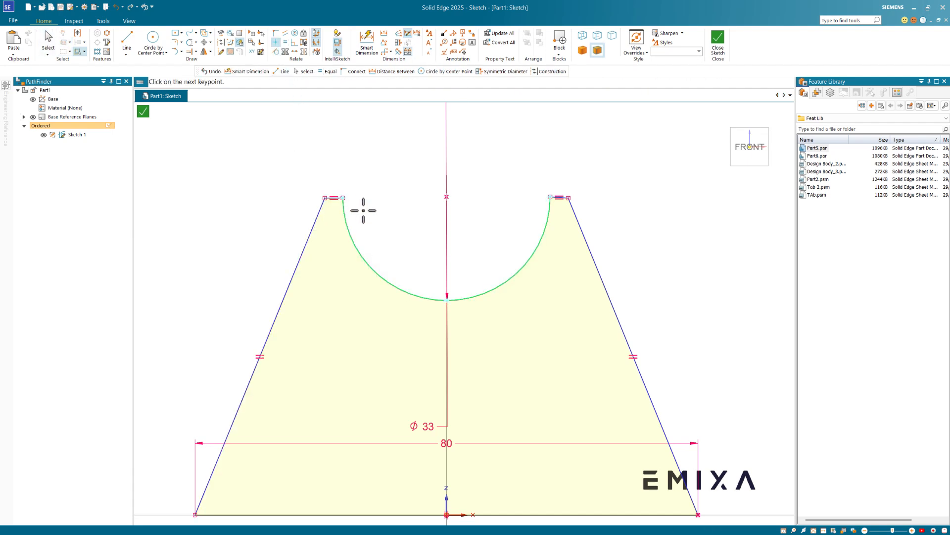
left_click(446, 196)
scroll(530, 182, "down", 2)
key("Escape")
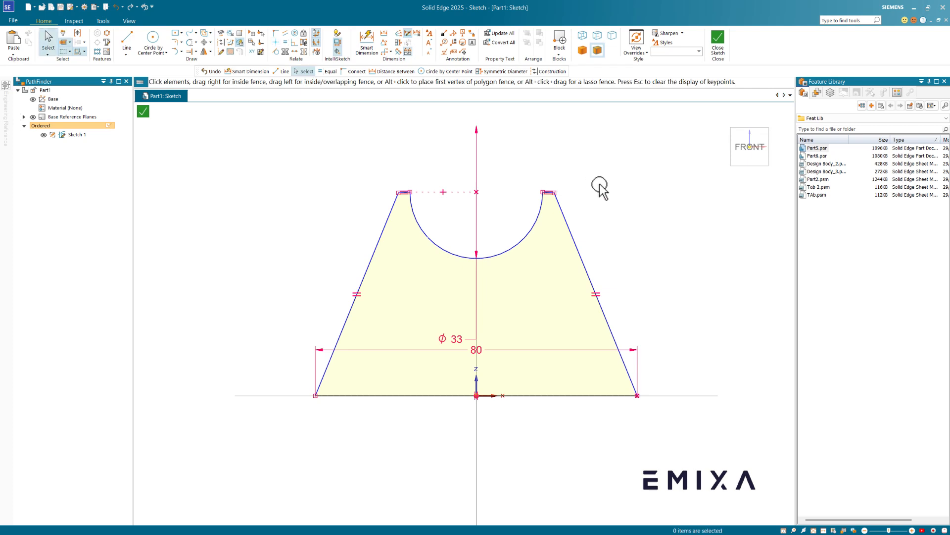
- Dimension the profile height from the base line to the top-left corner as 50 mm
left_click(367, 39)
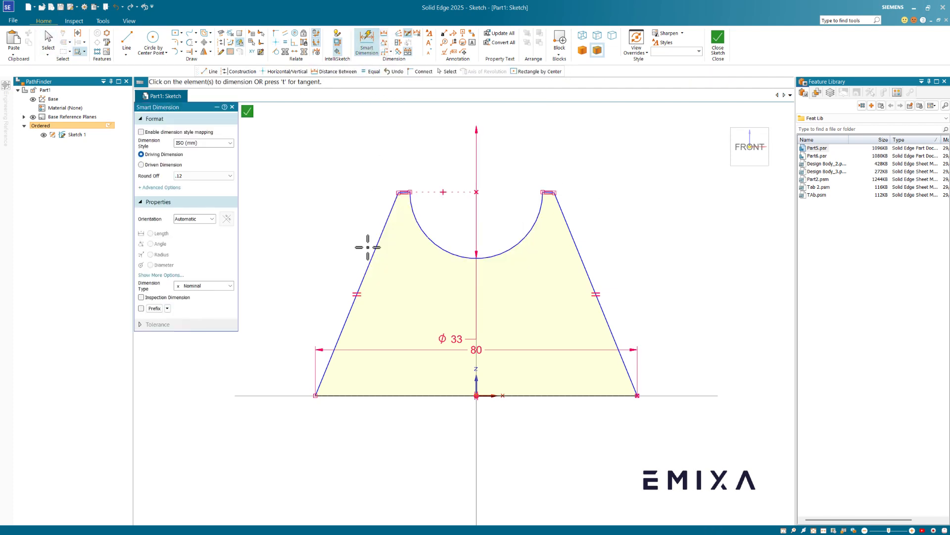
left_click(377, 394)
scroll(405, 186, "up", 2)
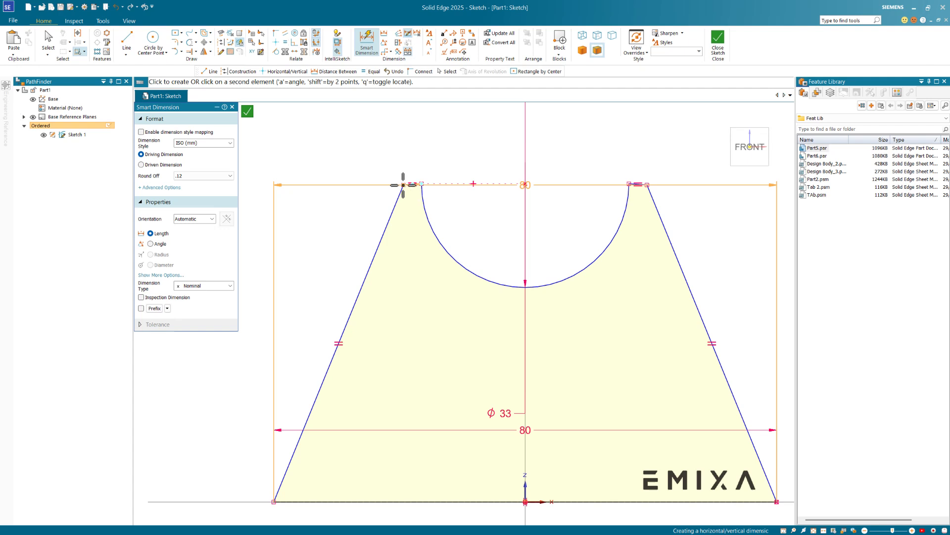
left_click(403, 185)
scroll(318, 265, "down", 3)
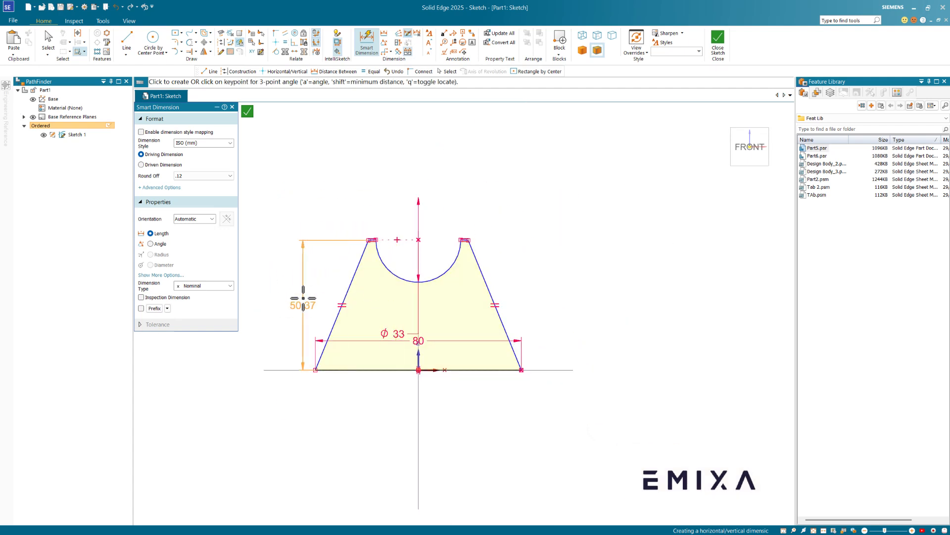
left_click(286, 267)
type("50")
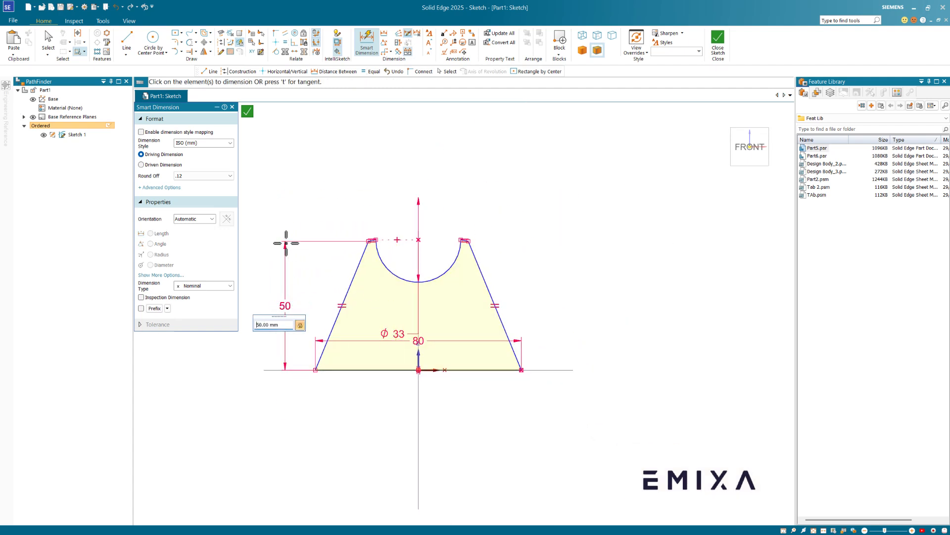
key("Return")
scroll(390, 236, "up", 3)
scroll(359, 270, "up", 6)
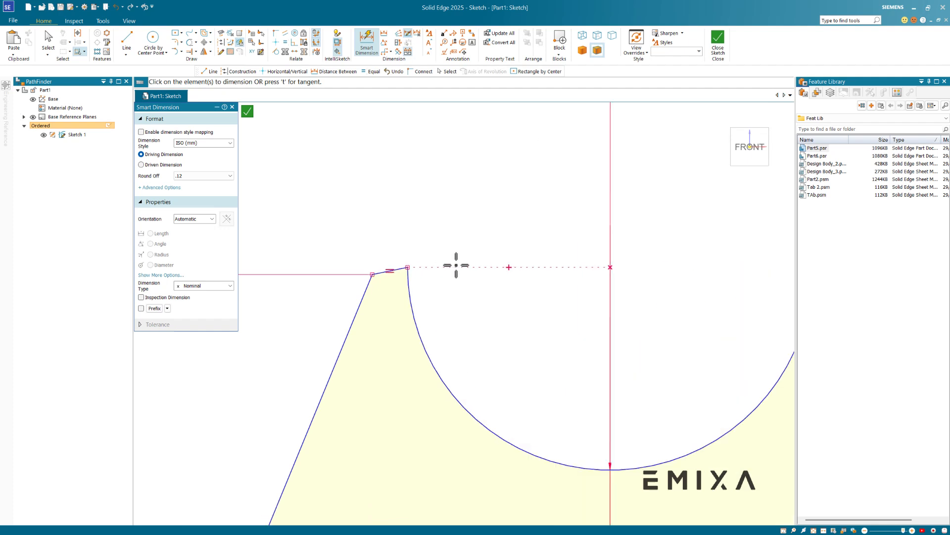
key("Escape")
- Make the short top edge at the left peak horizontal
left_click(371, 248)
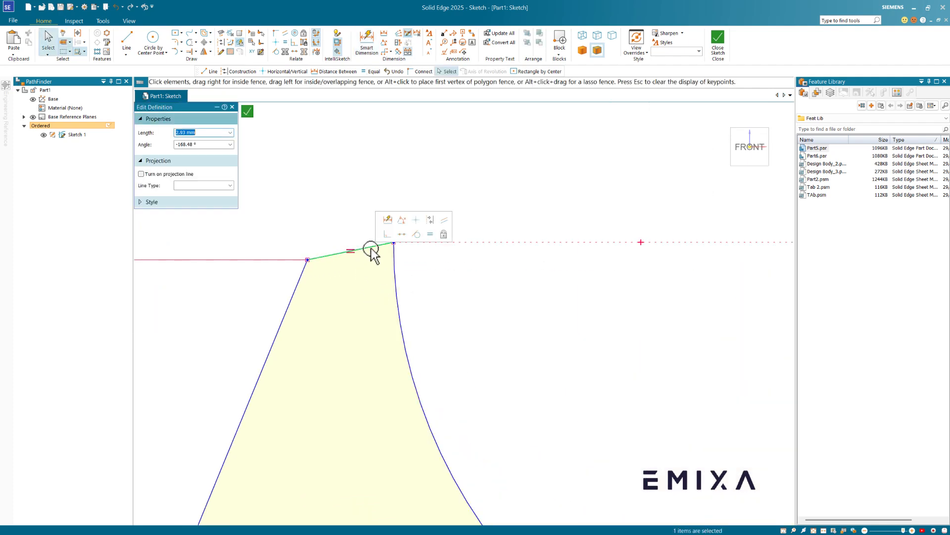
left_click(418, 221)
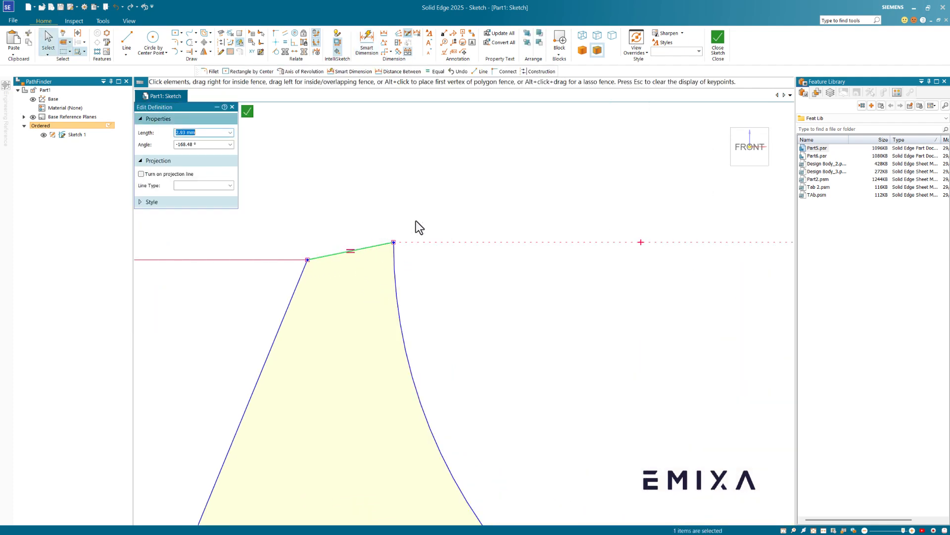
scroll(365, 237, "down", 4)
scroll(364, 237, "down", 3)
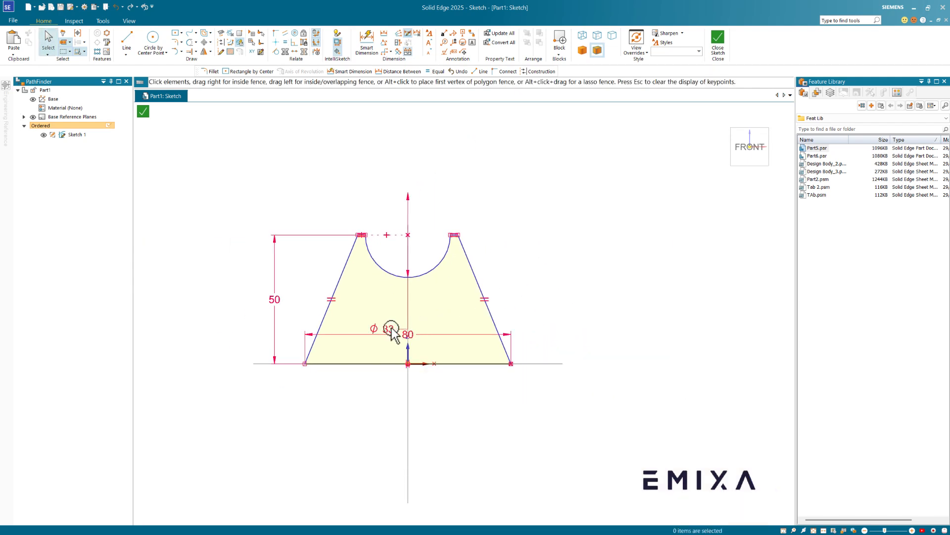
- Dimension the distance from the left slanted line to the right top endpoint as 38 mm
left_click(383, 33)
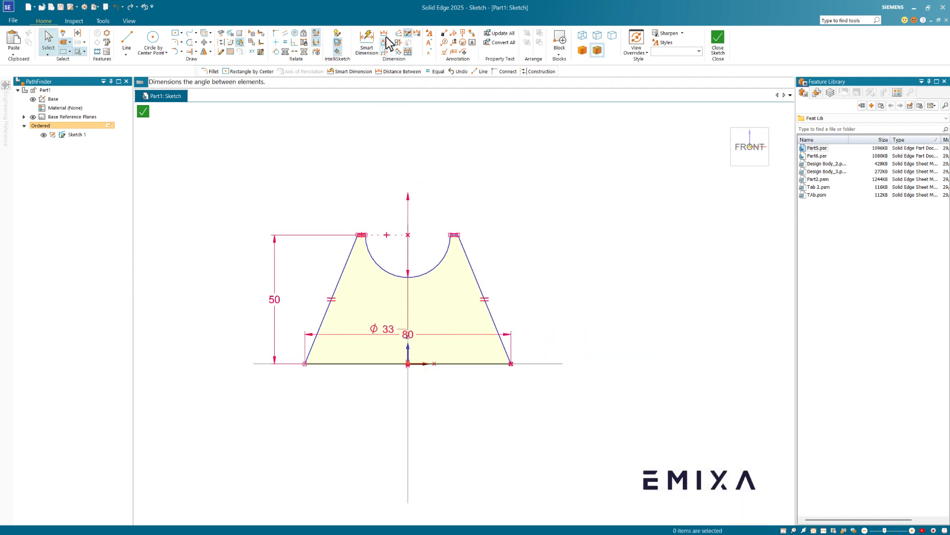
left_click(354, 241)
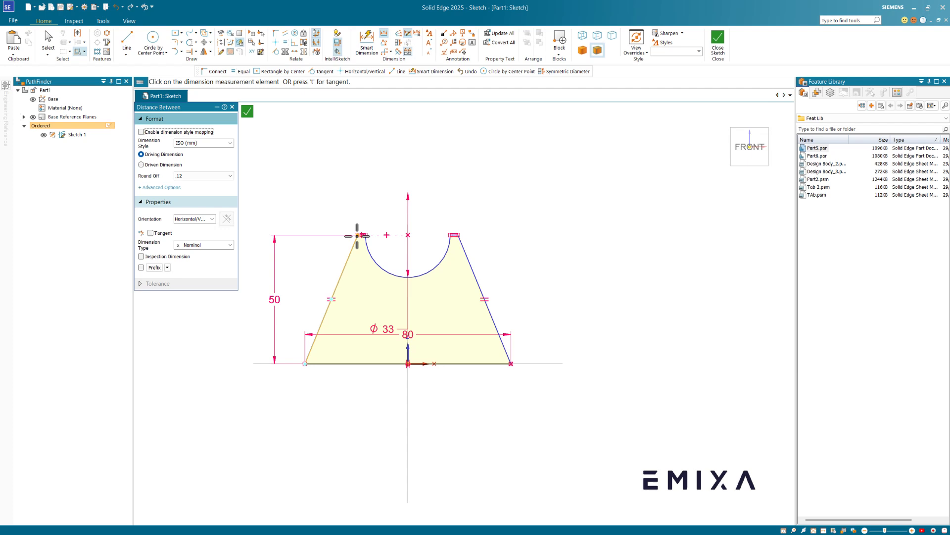
left_click(456, 235)
left_click(453, 200)
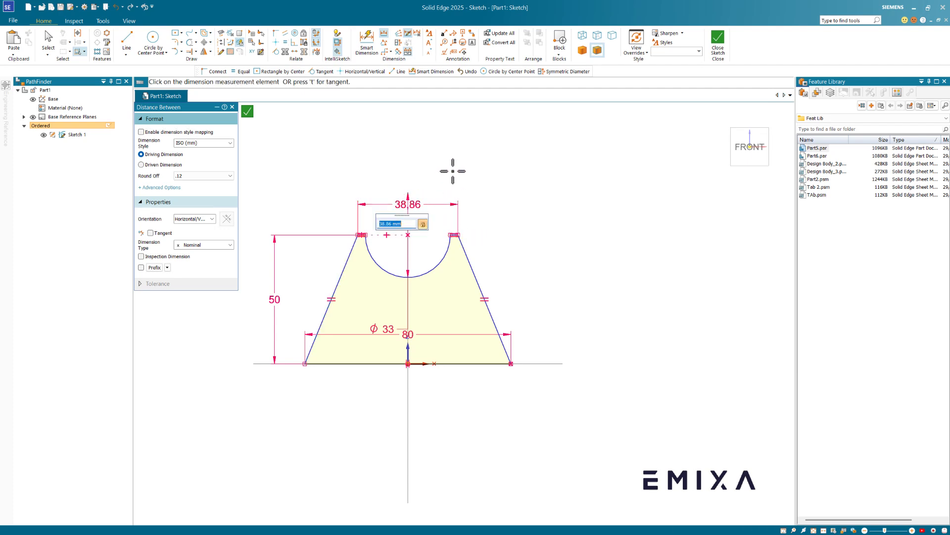
type("38")
key("Return")
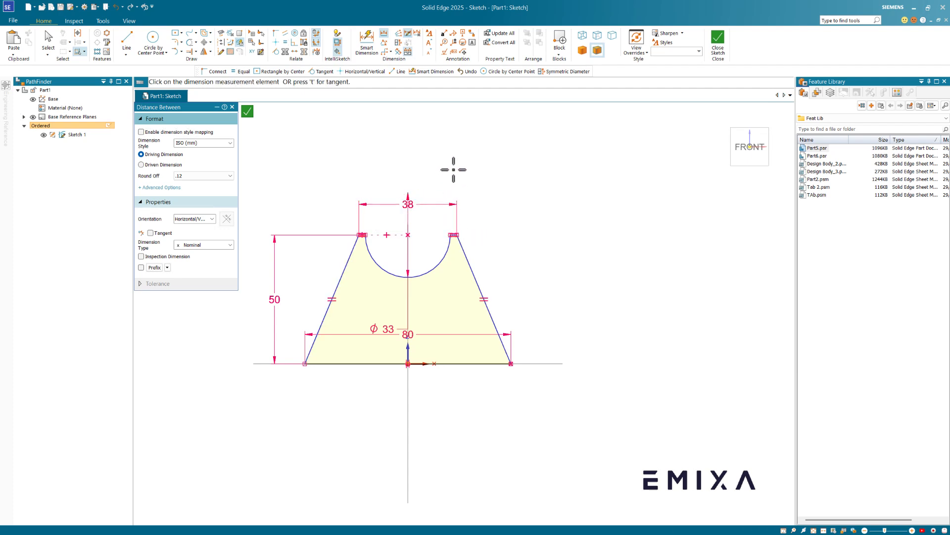
key("Escape")
- Check the constraints by dragging the left line's top vertex and inspecting the top edges
scroll(315, 229, "up", 1)
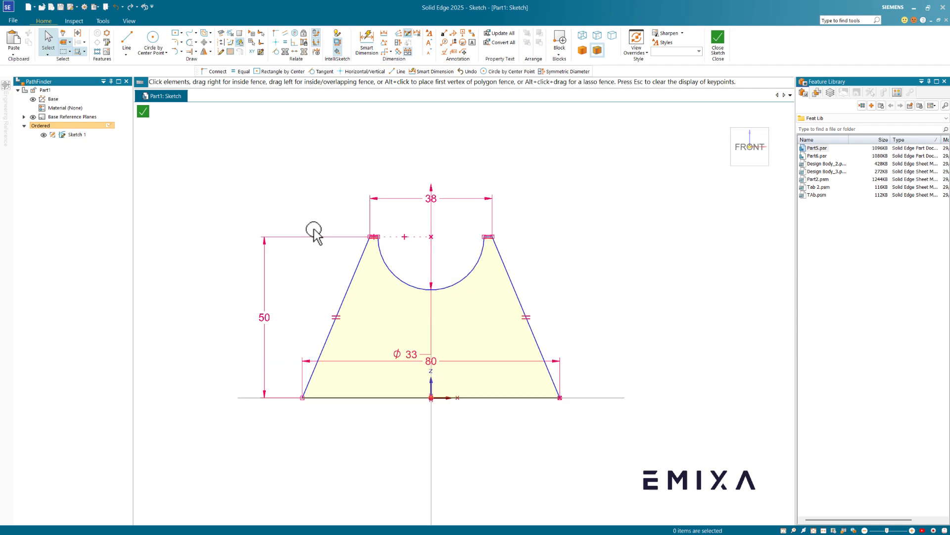
left_click(355, 270)
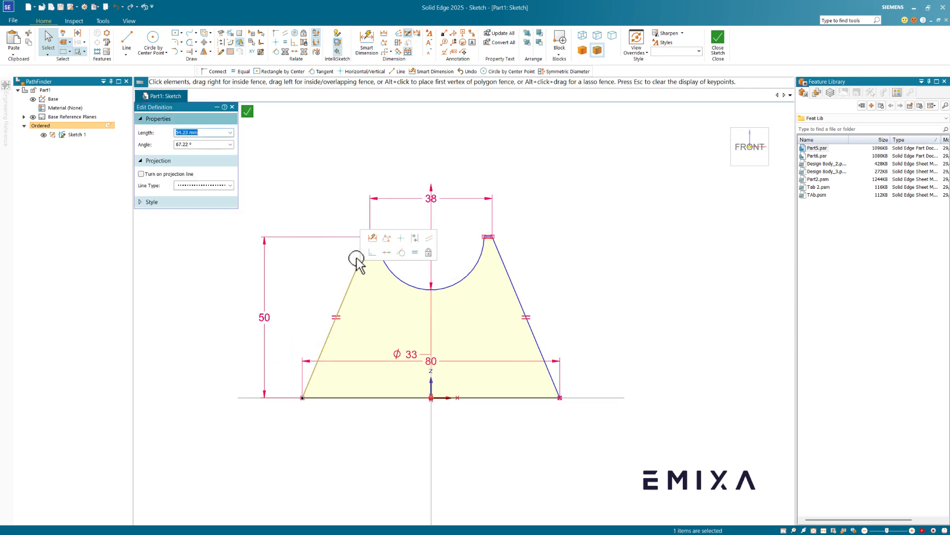
mouse_move(363, 245)
left_mouse_down()
mouse_move(354, 224)
mouse_move(267, 190)
left_mouse_up()
mouse_move(368, 238)
left_mouse_down()
mouse_move(328, 230)
mouse_move(383, 252)
mouse_move(359, 236)
left_mouse_up()
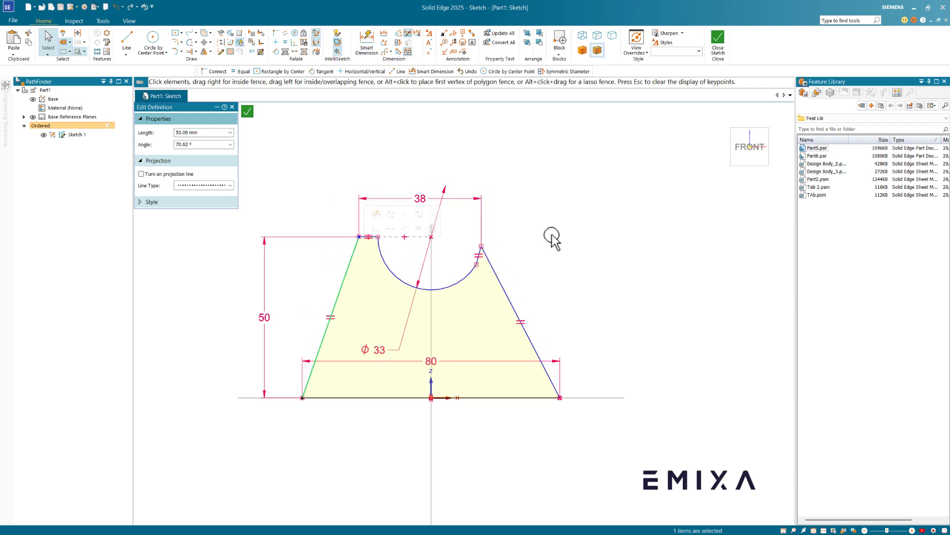
left_click(588, 241)
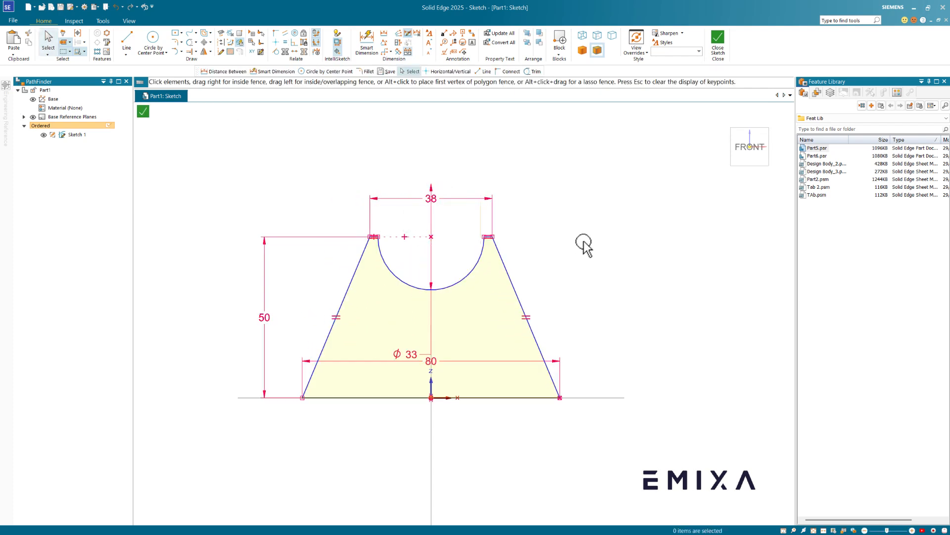
scroll(465, 239, "up", 6)
left_click(458, 296)
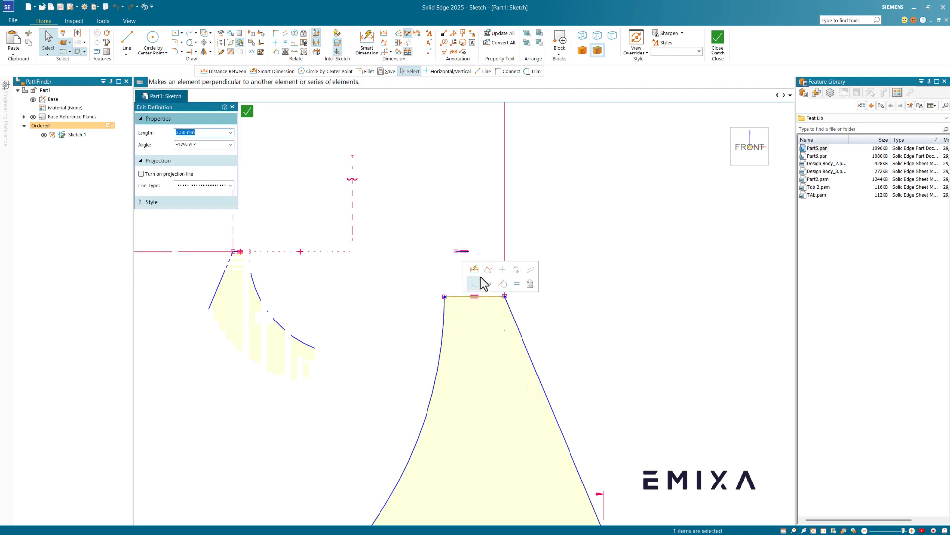
left_click(590, 260)
scroll(590, 265, "down", 2)
scroll(591, 263, "down", 5)
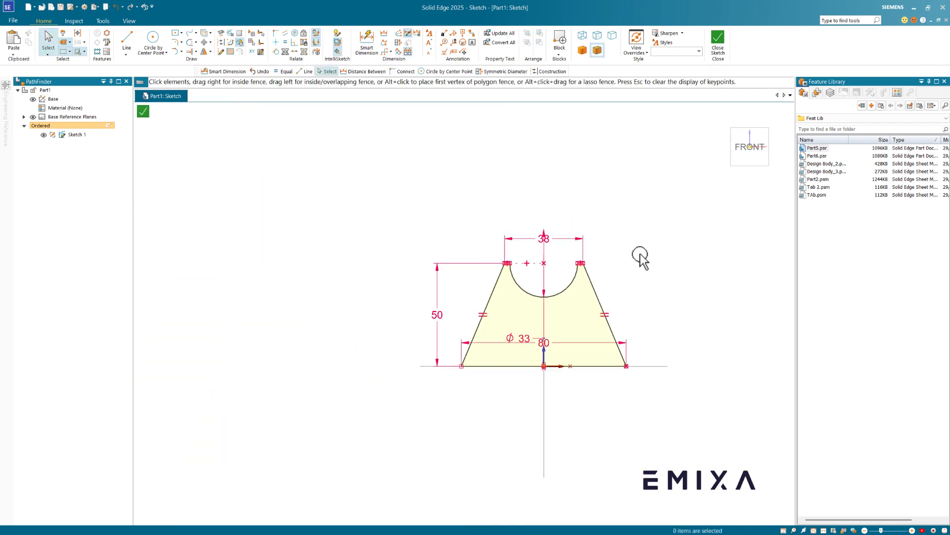
scroll(597, 242, "up", 2)
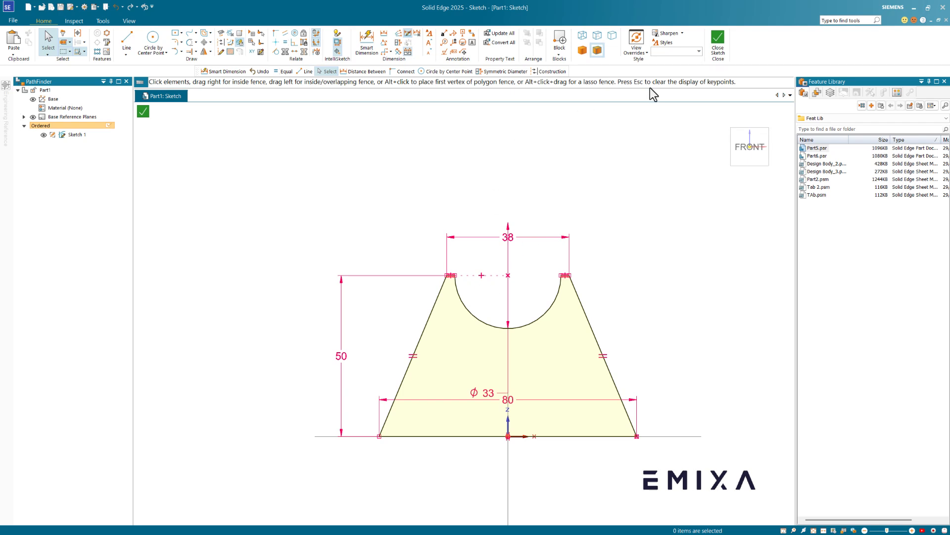
- Close the finished trapezoid sketch
left_click(719, 38)
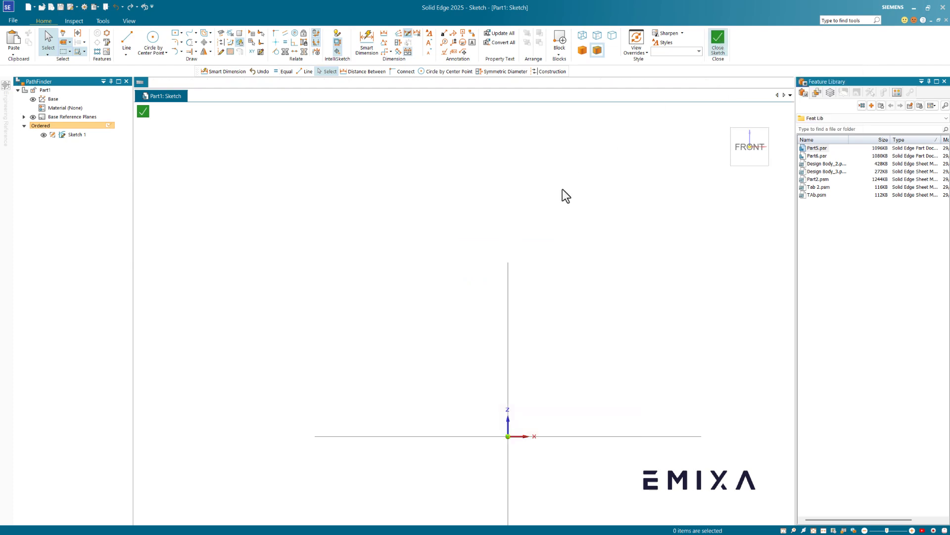
scroll(500, 242, "up", 3)
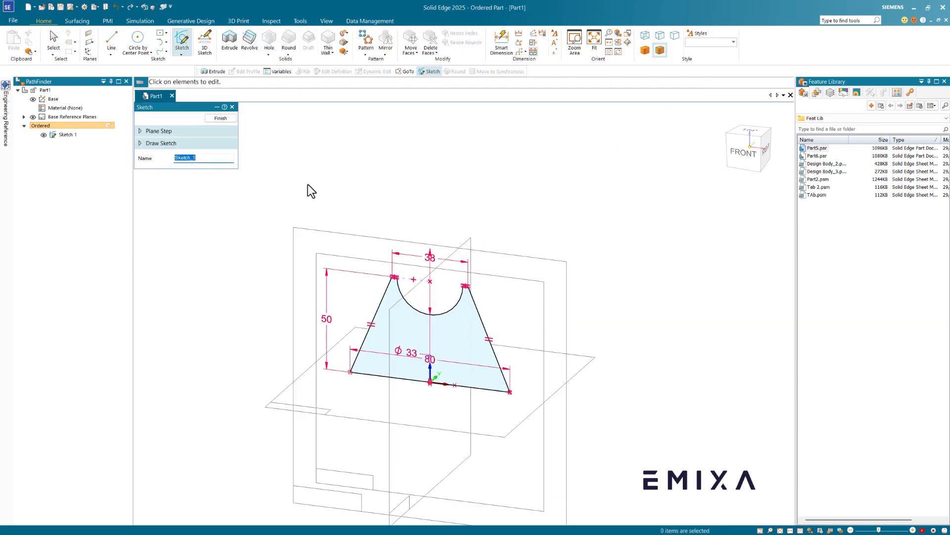
left_click(218, 120)
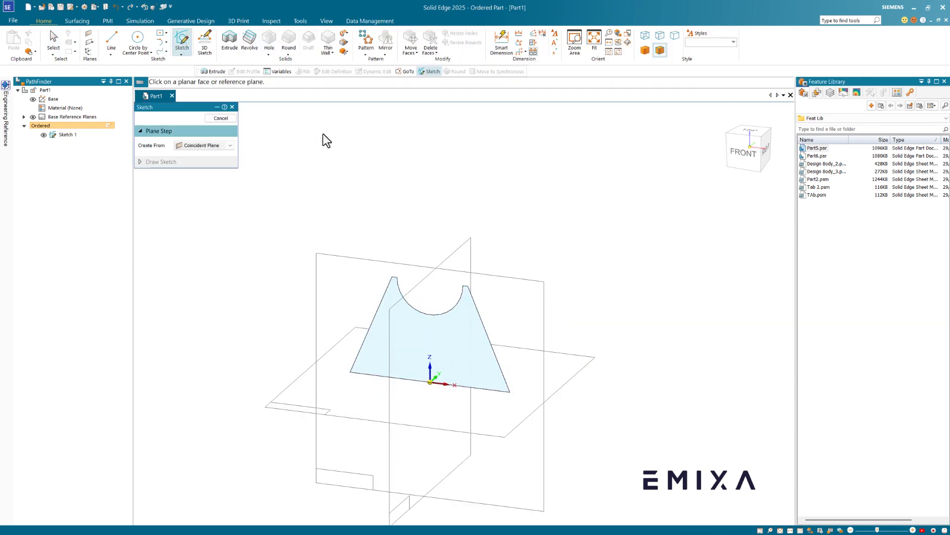
right_click(465, 313)
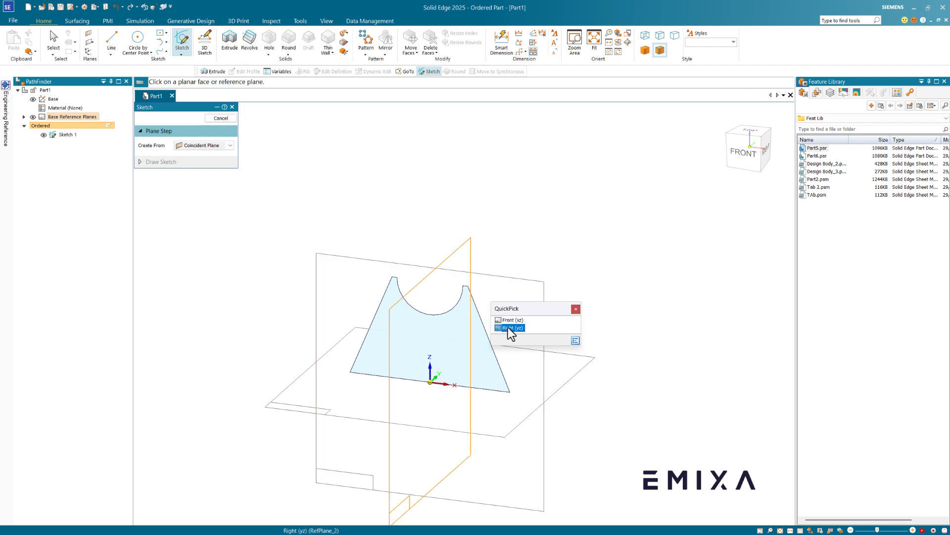
key("Escape")
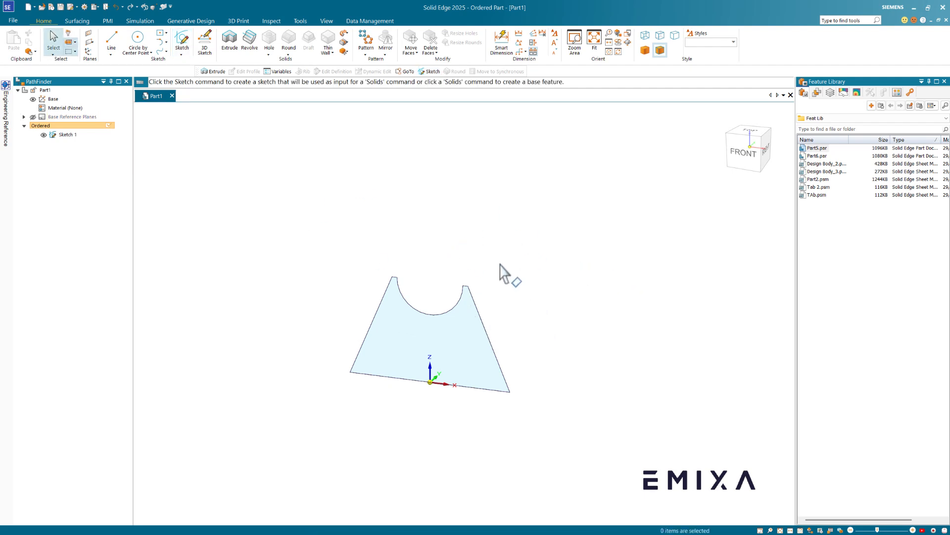
- Extrude the trapezoid profile 20 mm into a solid
left_click(400, 320)
left_click(418, 305)
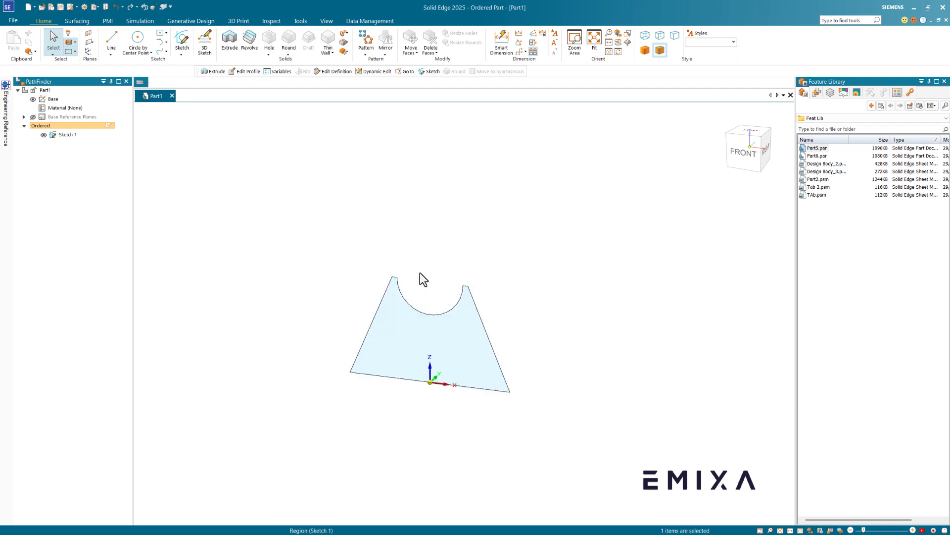
type("2")
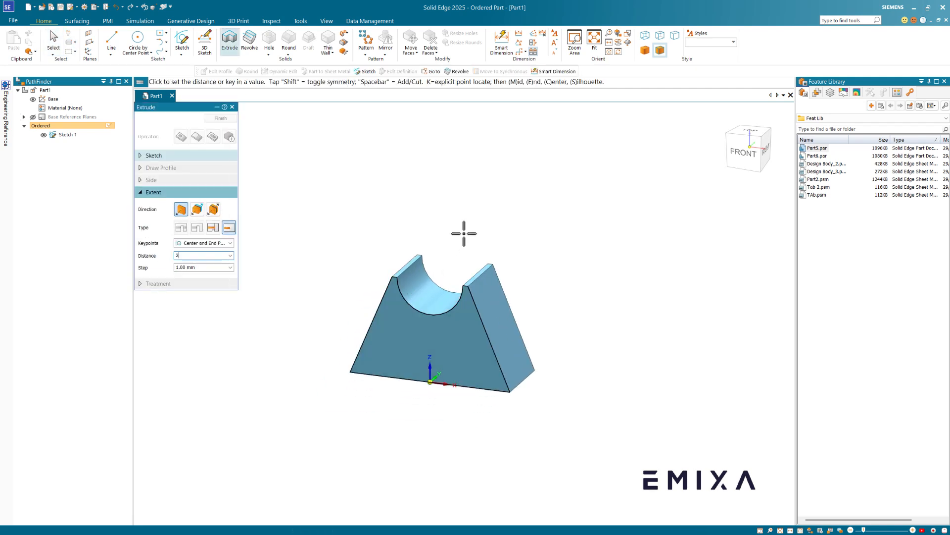
type("0")
key("Tab")
left_click(473, 240)
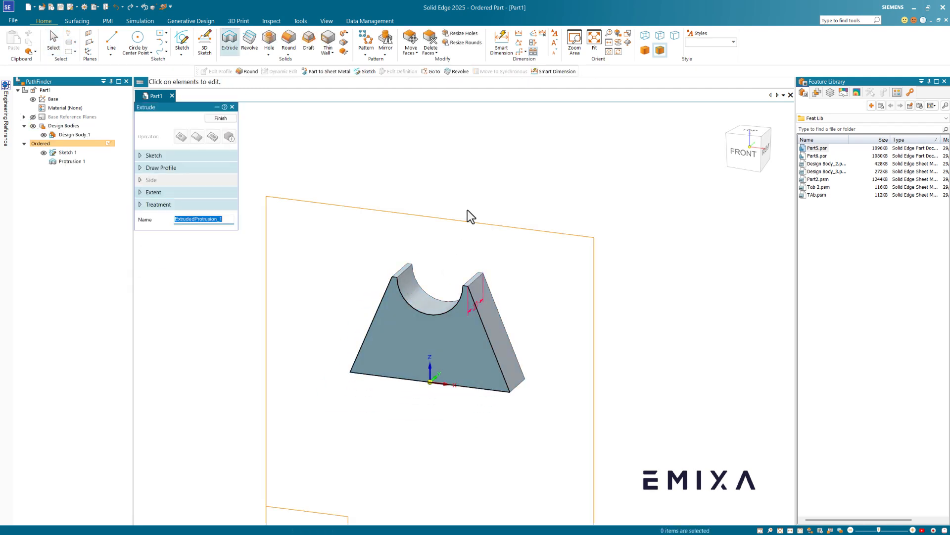
key("Escape")
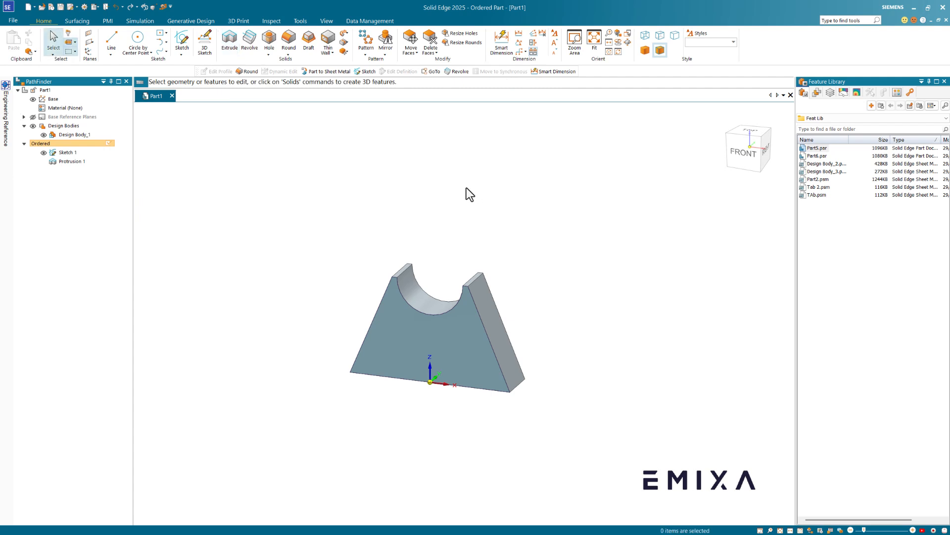
- Hide Sketch 1 in PathFinder and orbit to a slightly rotated view
scroll(483, 234, "down", 3)
scroll(463, 245, "up", 4)
scroll(456, 254, "down", 3)
scroll(483, 318, "up", 4)
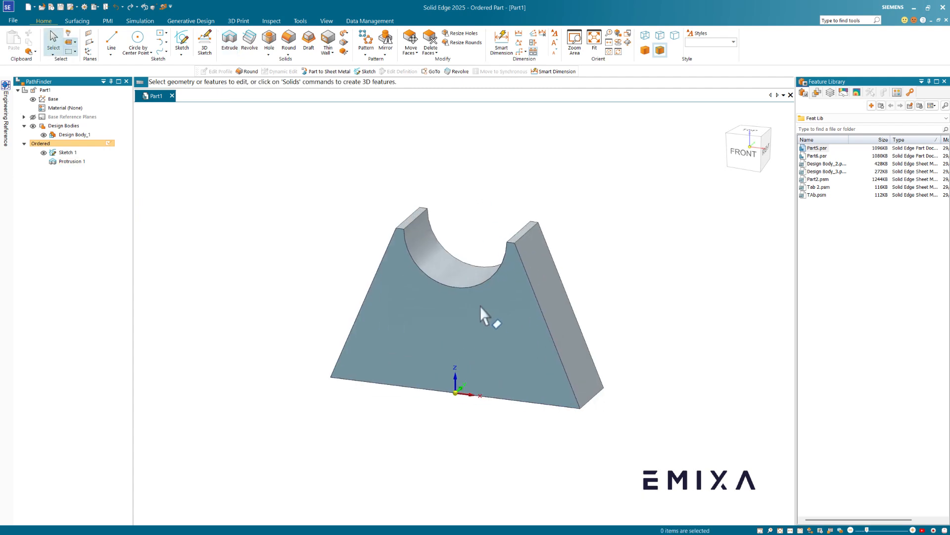
scroll(545, 207, "up", 1)
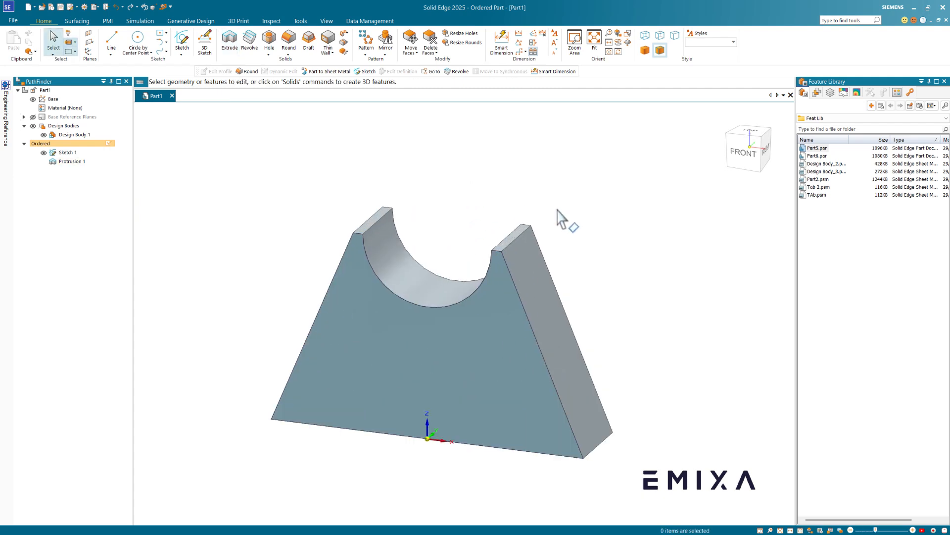
left_click(44, 152)
mouse_move(462, 206)
middle_mouse_down()
mouse_move(445, 162)
mouse_move(464, 205)
mouse_move(452, 202)
mouse_move(445, 159)
mouse_move(450, 200)
mouse_move(443, 152)
mouse_move(431, 174)
mouse_move(500, 153)
mouse_move(497, 132)
mouse_move(439, 201)
mouse_move(430, 191)
mouse_move(433, 212)
mouse_move(441, 200)
middle_mouse_up()
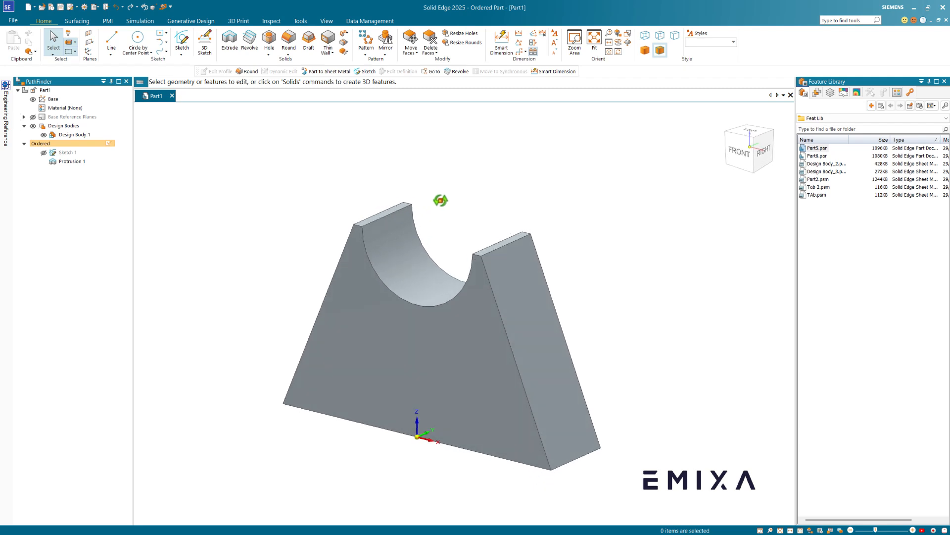
- Shell the block with a 2.00 mm thin wall, leaving the front face open
left_click(327, 40)
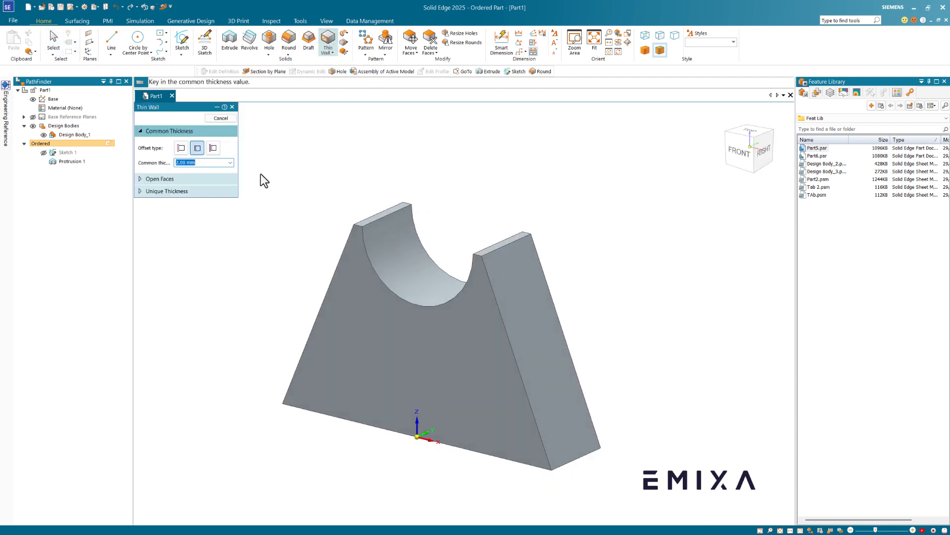
key("Return")
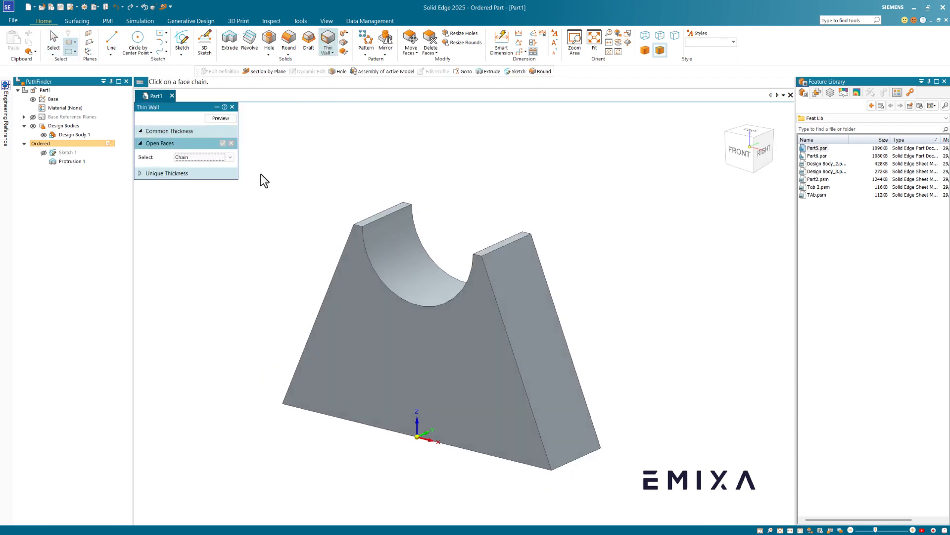
left_click(364, 328)
right_click(270, 230)
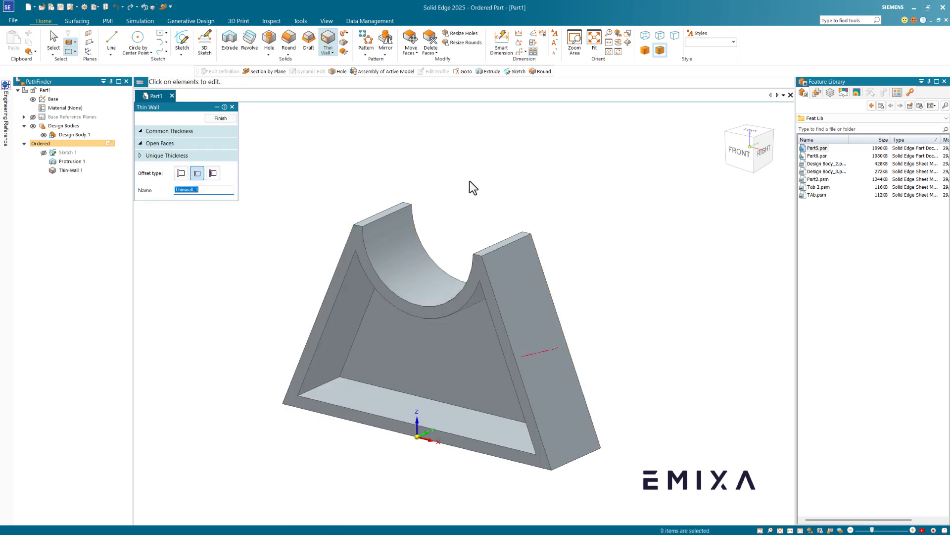
middle_click_drag(473, 187, 252, 140)
left_click(217, 119)
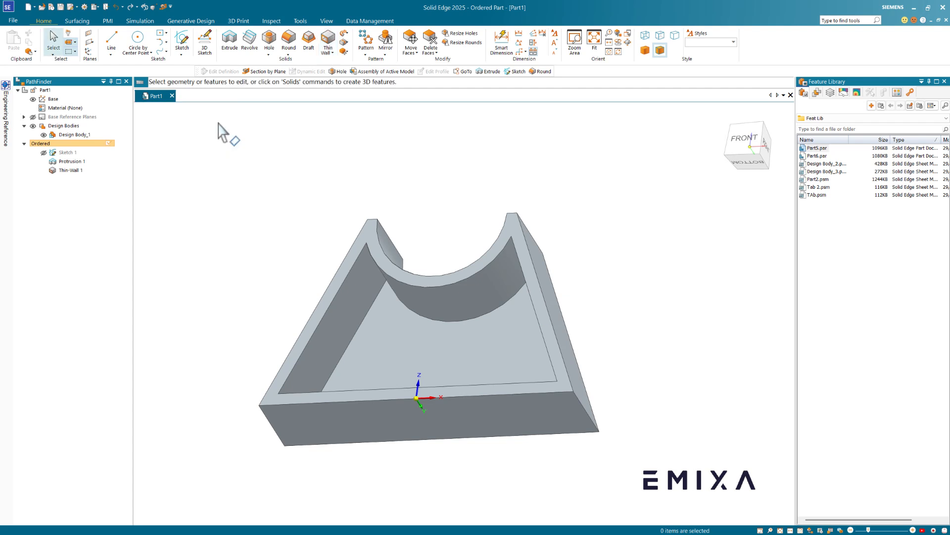
middle_click_drag(424, 179, 470, 196)
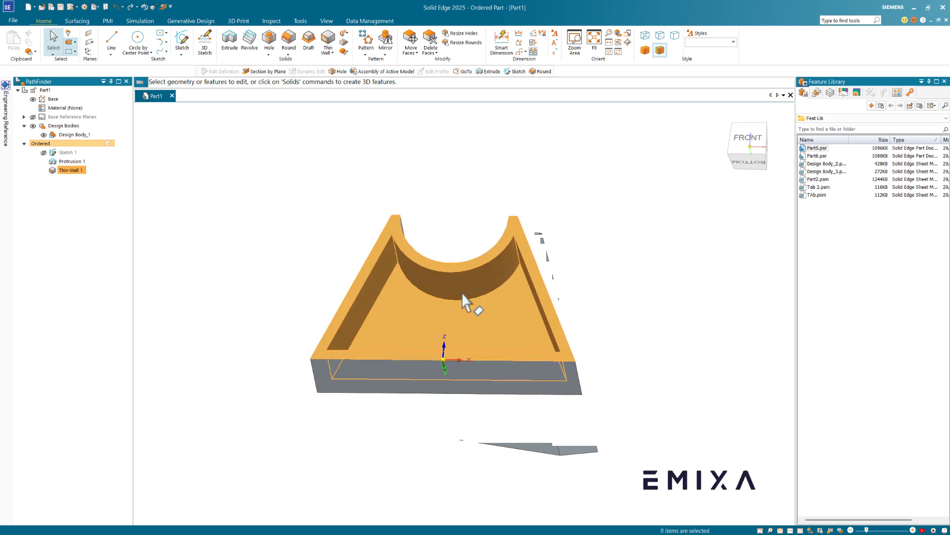
- Thicken the single curved inner saddle face toward the chosen side
left_click(345, 33)
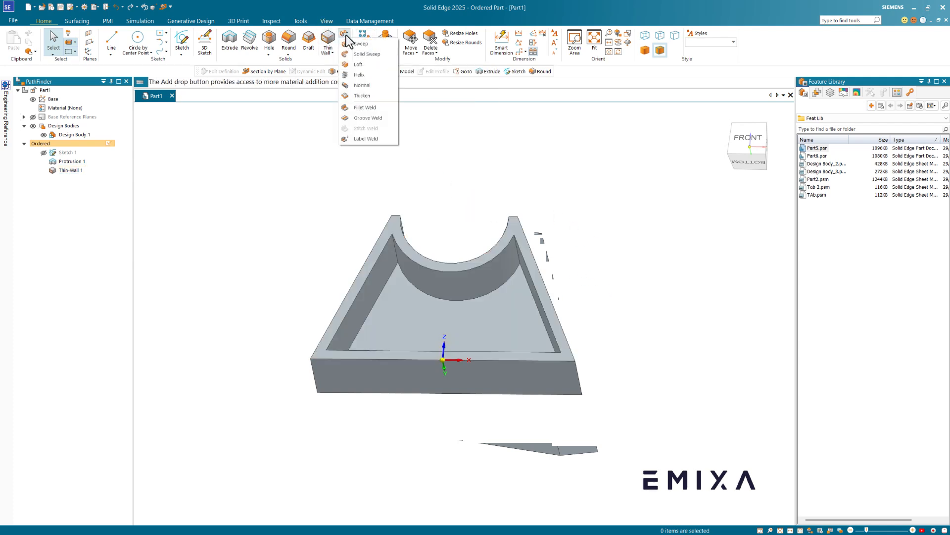
left_click(362, 96)
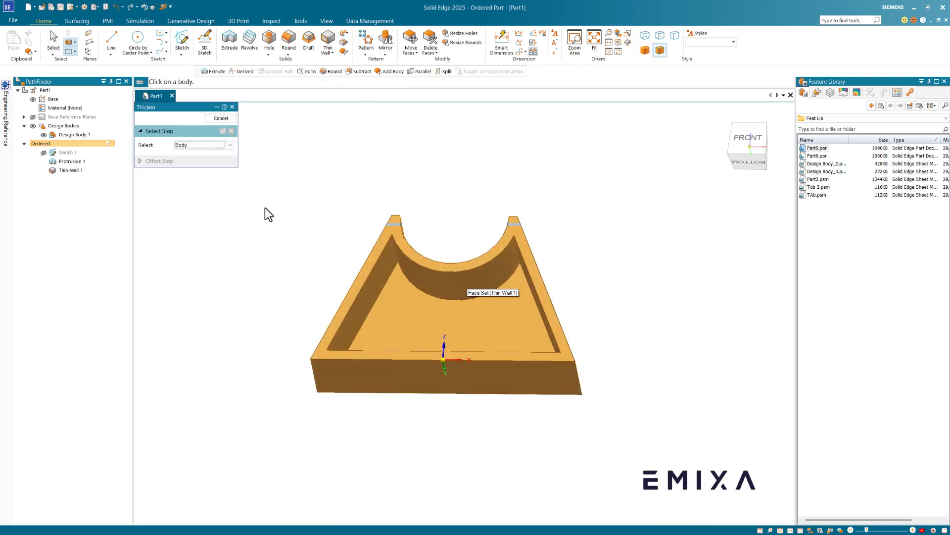
left_click(186, 153)
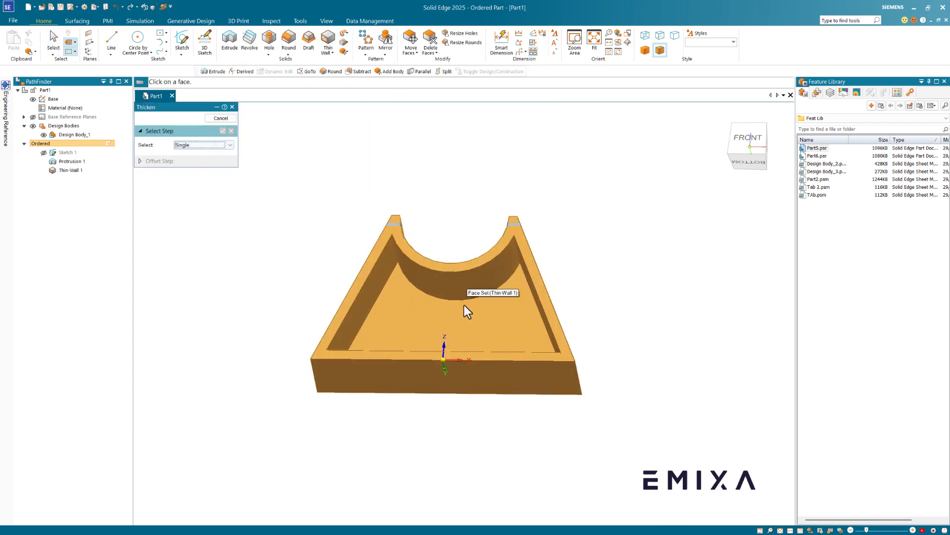
left_click(485, 285)
left_click(501, 324)
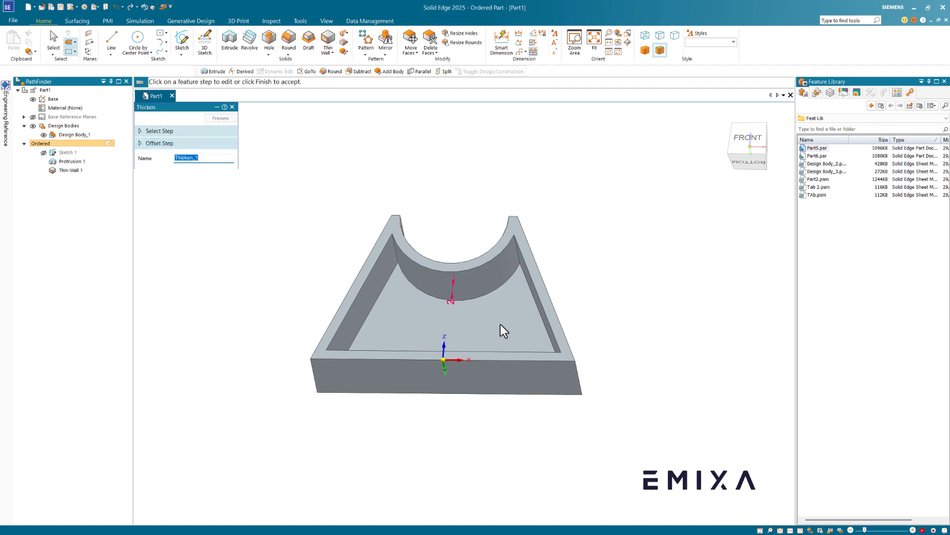
left_click(220, 119)
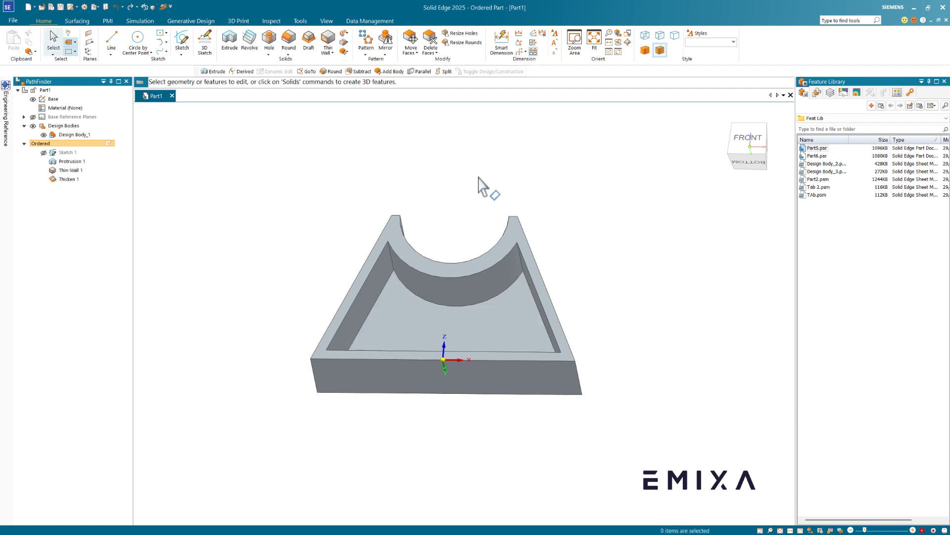
middle_click_drag(484, 187, 460, 193)
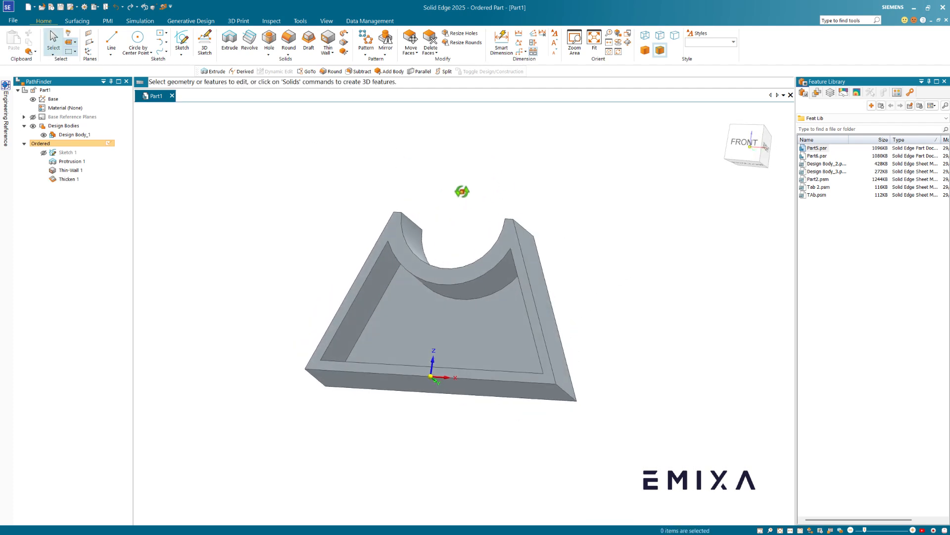
- Start a Web Network feature with Create From set to Coincident Plane
middle_click_drag(429, 158, 467, 172)
scroll(483, 162, "up", 3)
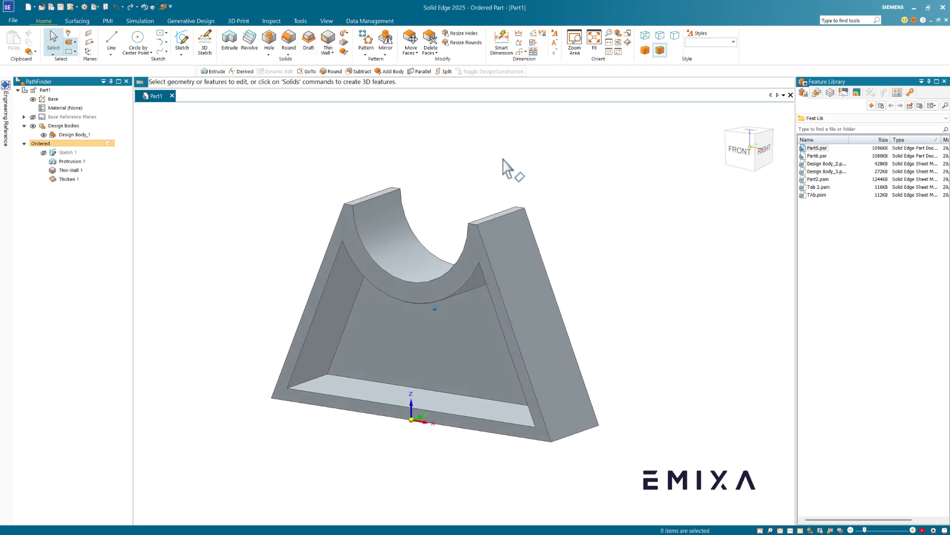
scroll(620, 181, "down", 1)
scroll(669, 246, "down", 2)
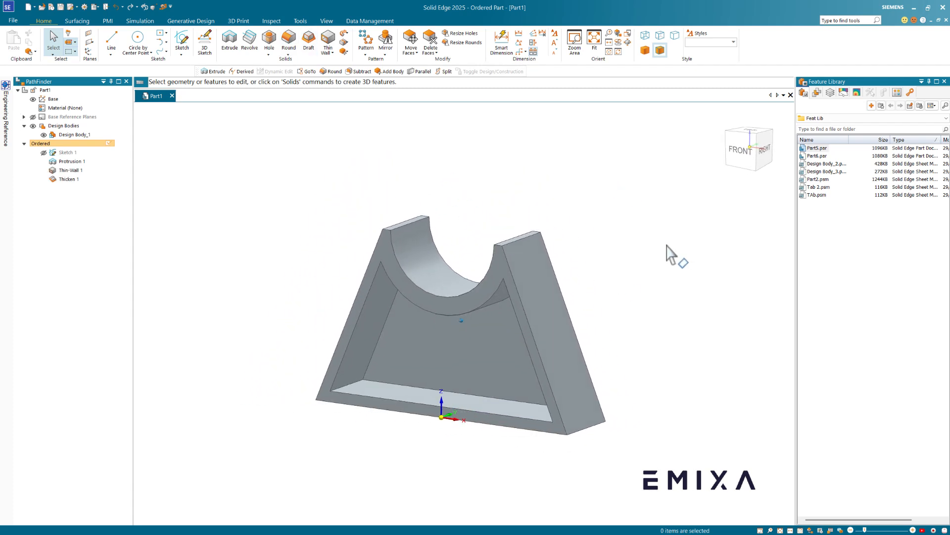
scroll(668, 246, "up", 2)
middle_click_drag(450, 168, 450, 168)
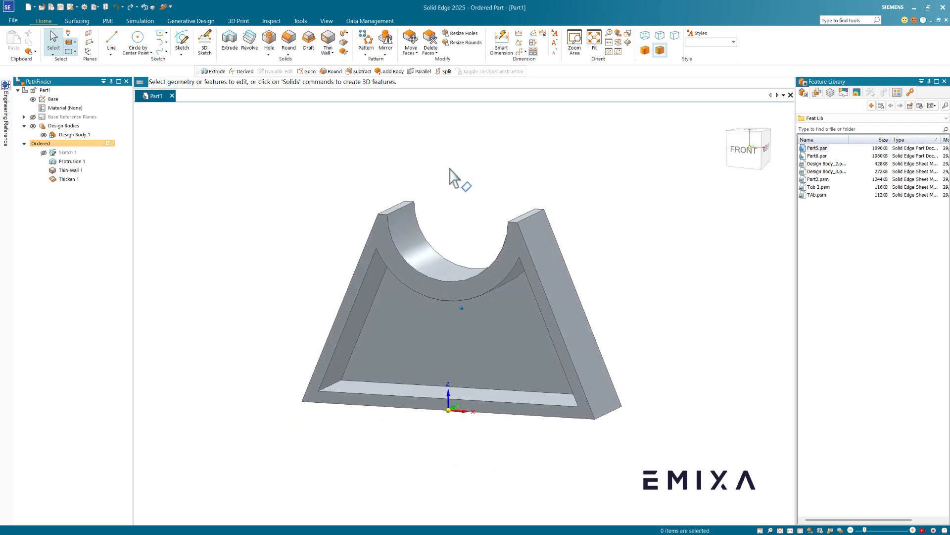
left_click(327, 53)
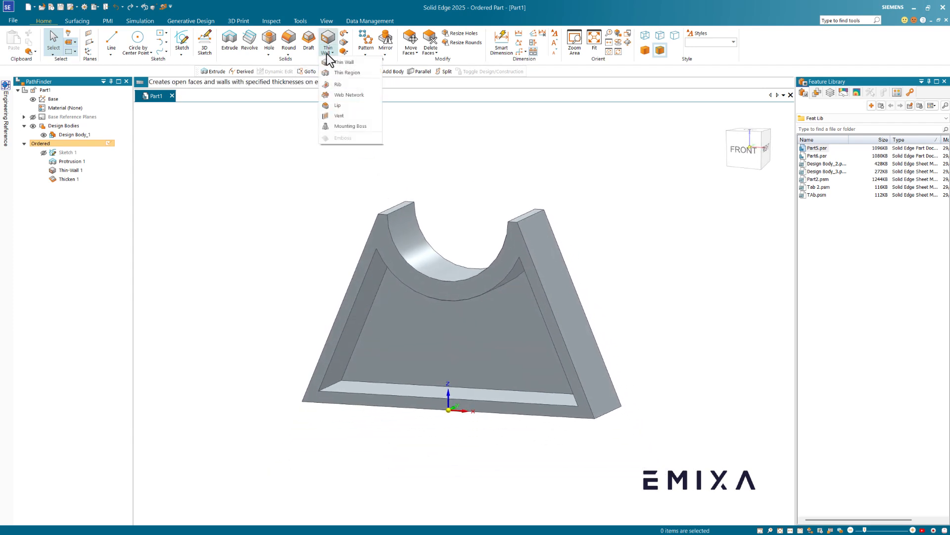
left_click(350, 96)
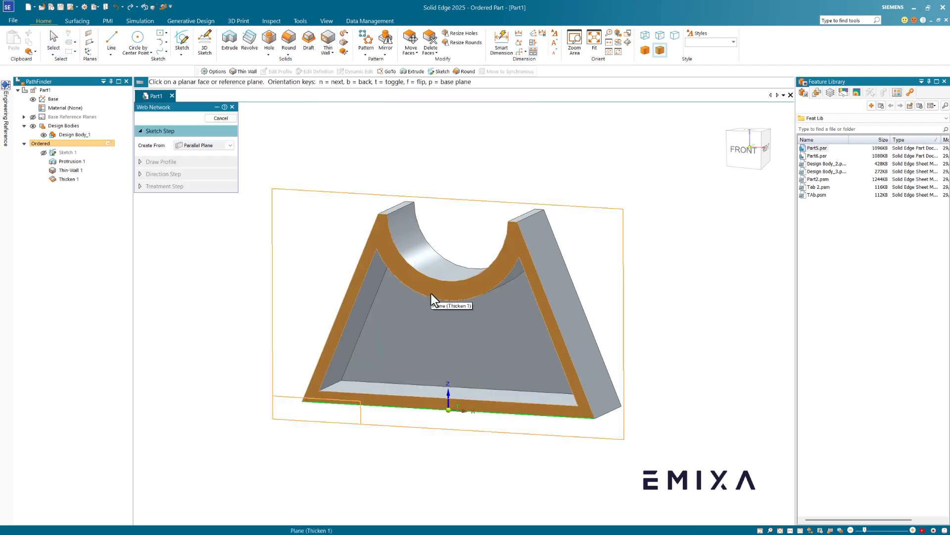
left_click(218, 147)
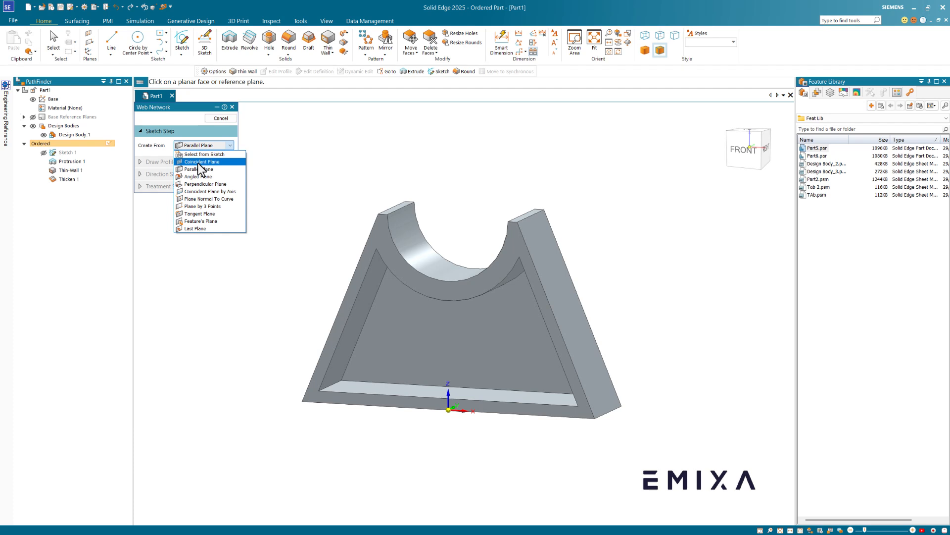
left_click(202, 161)
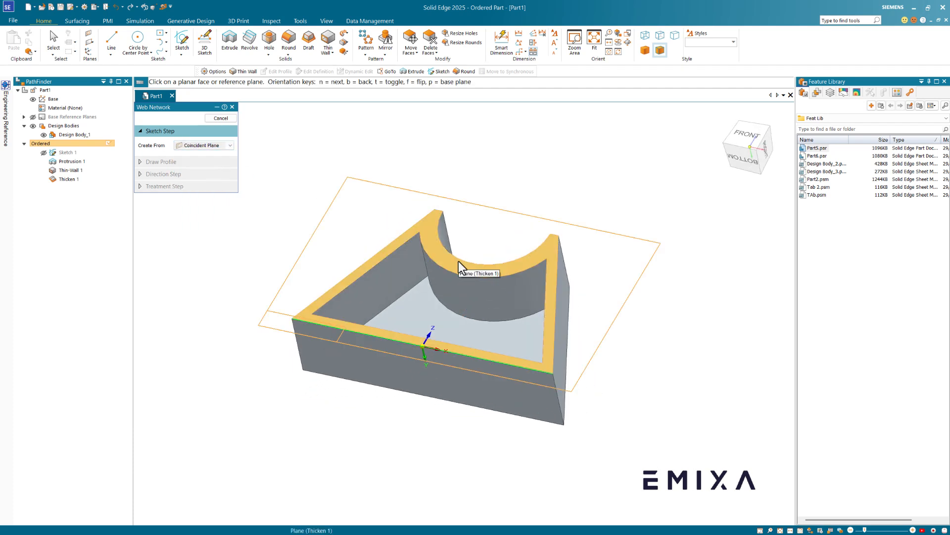
- Draw a vertical centre rib from the arc's middle and two crossing diagonal ribs to the bottom edge
left_click(457, 265)
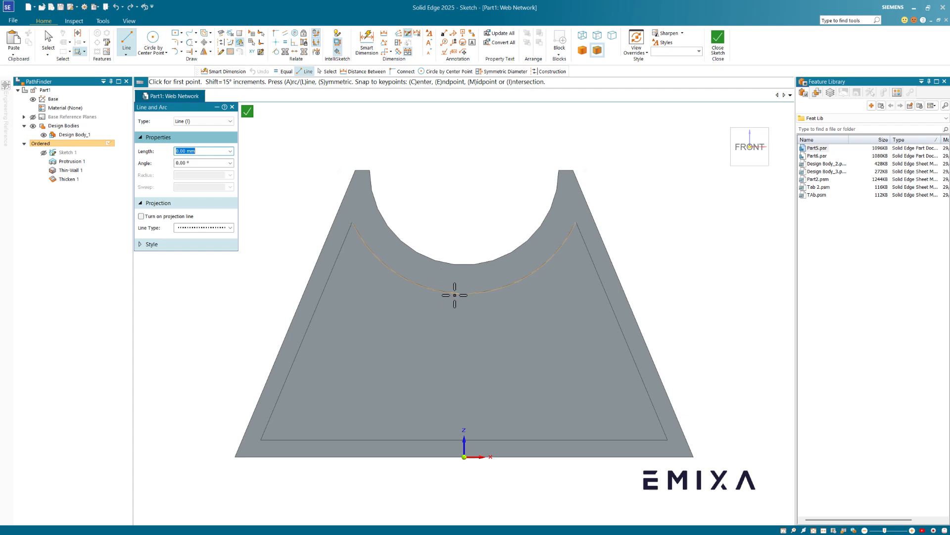
left_click(464, 293)
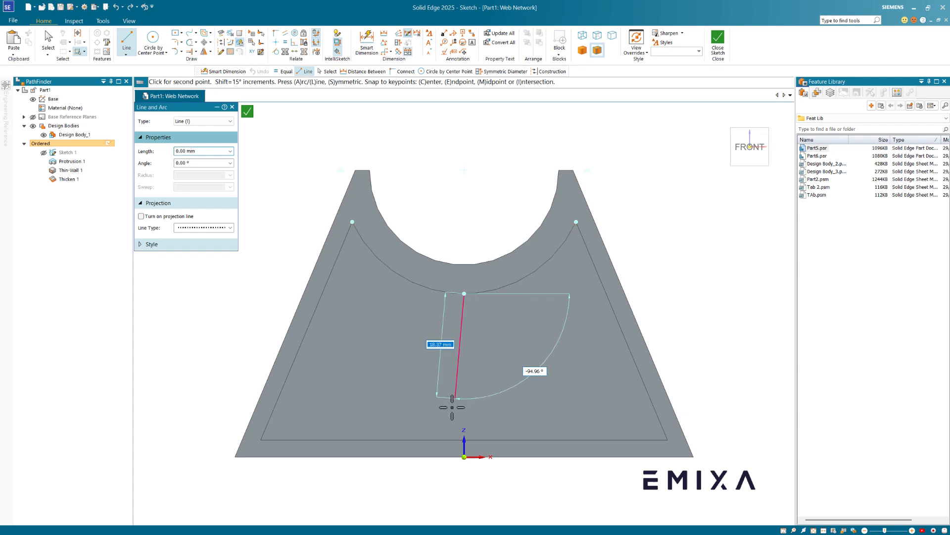
left_click(463, 439)
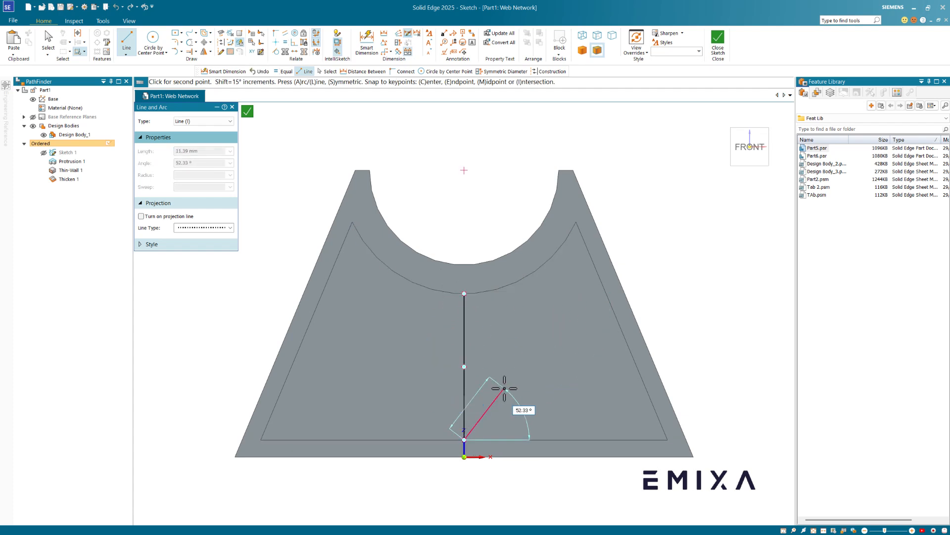
left_click(623, 332)
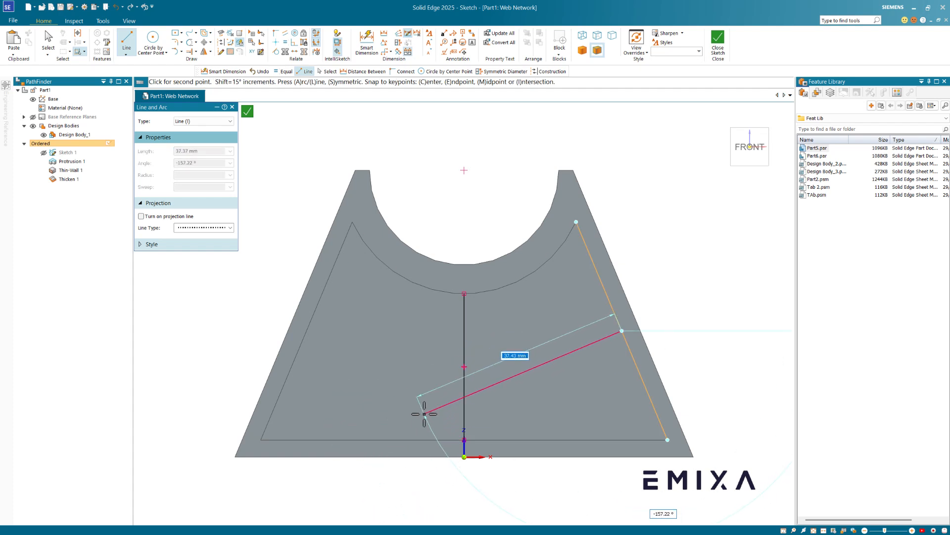
left_click(363, 439)
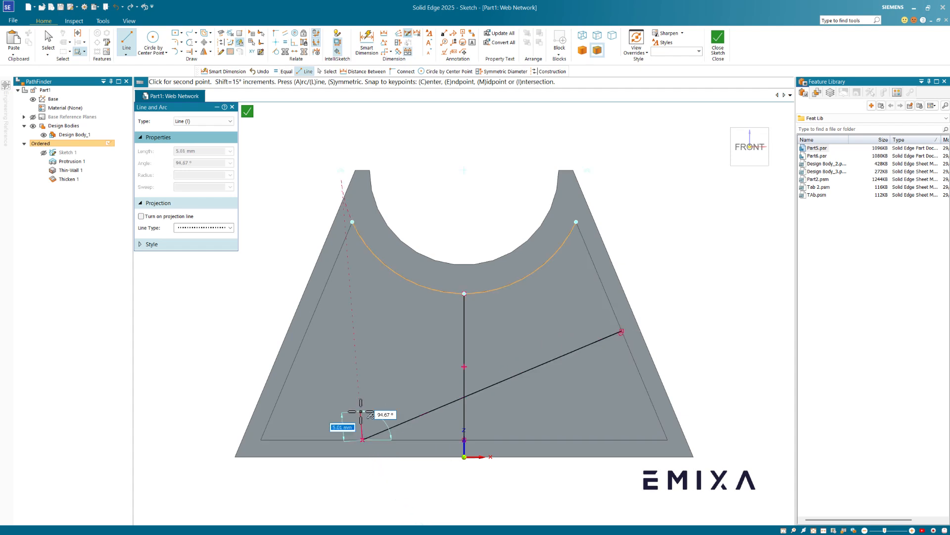
left_click(324, 335)
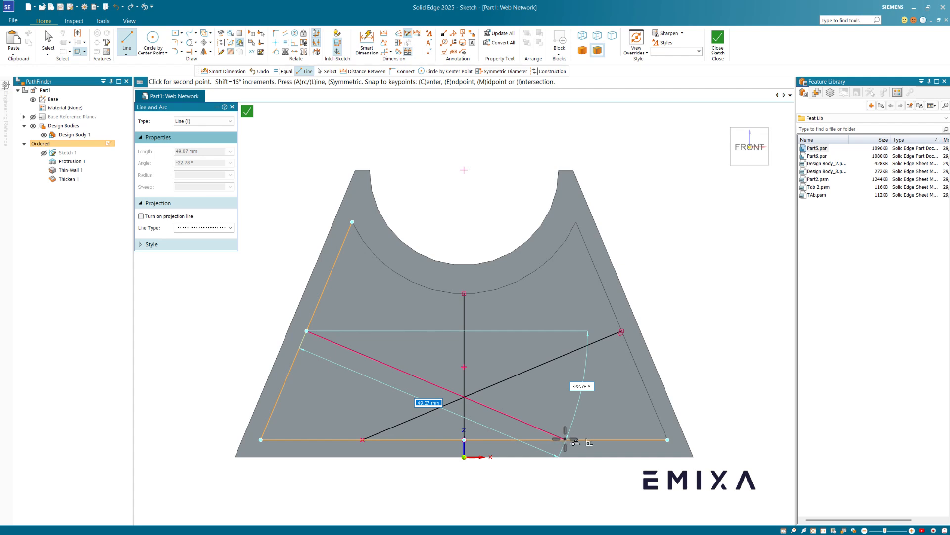
left_click(566, 439)
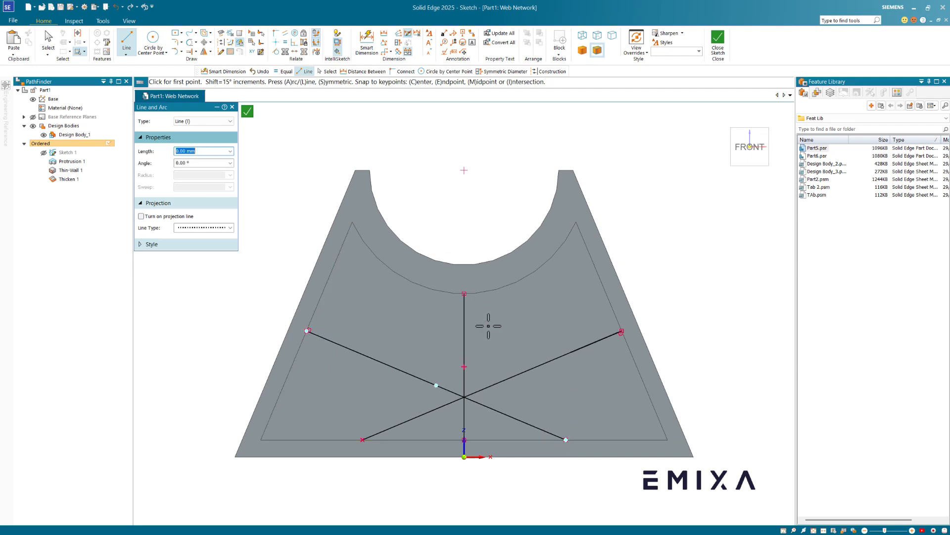
- Add a vertical rib line rising from each bottom corner of the trapezoid
left_click(362, 439)
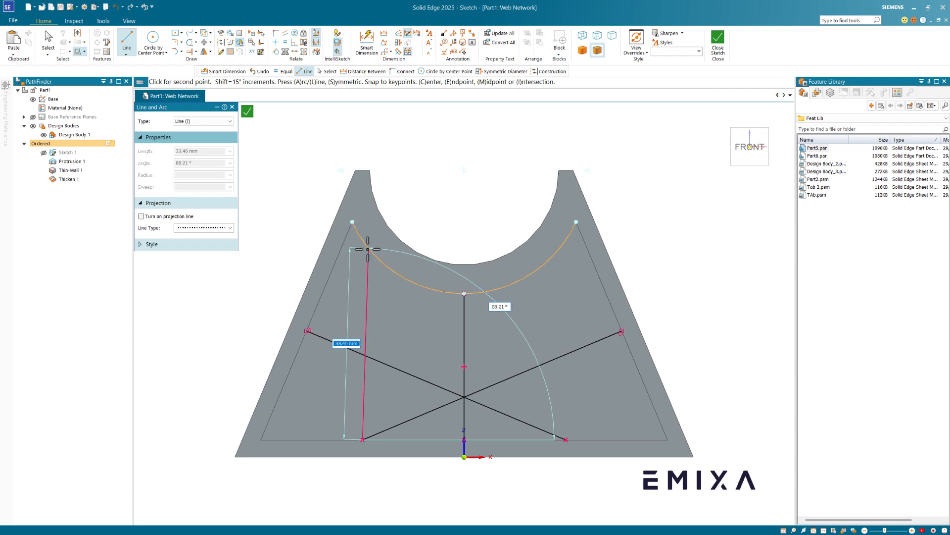
left_click(364, 242)
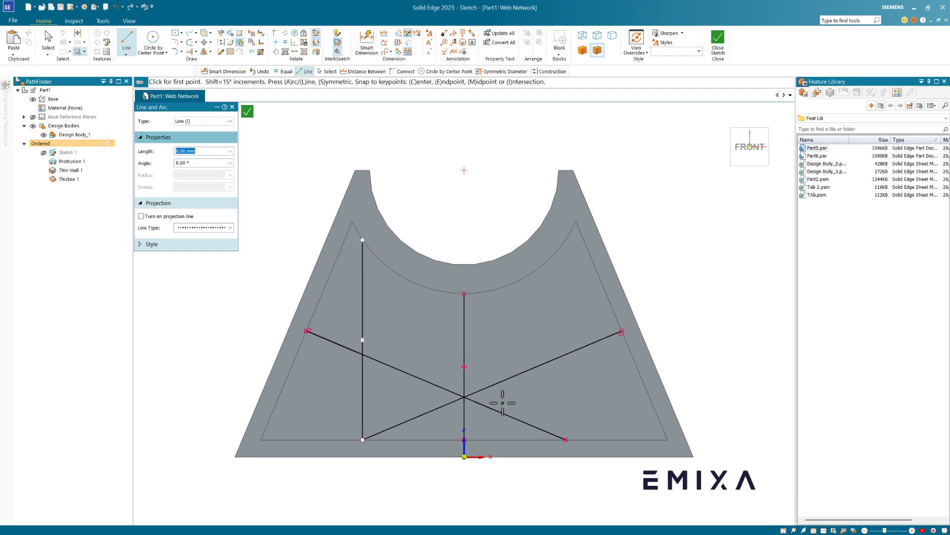
left_click(565, 440)
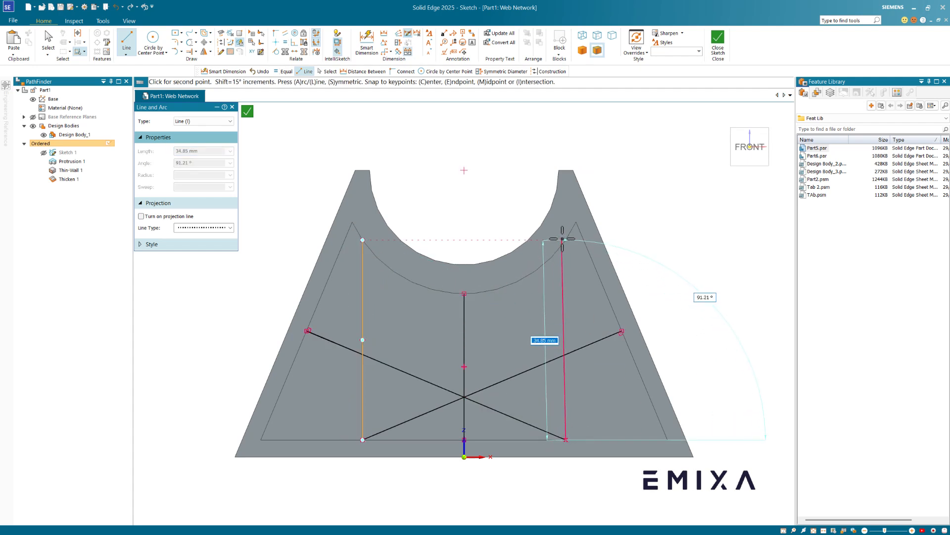
left_click(566, 239)
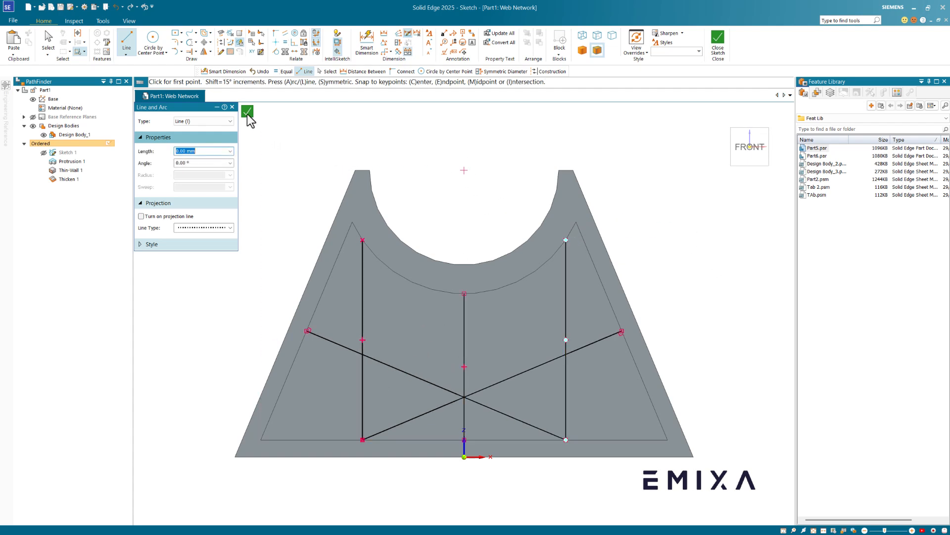
- Close the rib sketch, accept the rib direction and finish Web Network 1
left_click(247, 112)
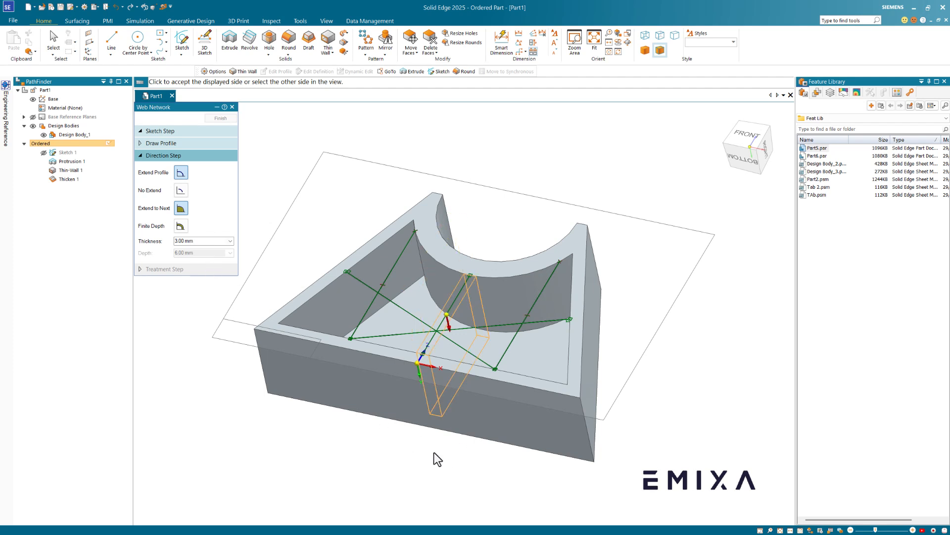
left_click(463, 457)
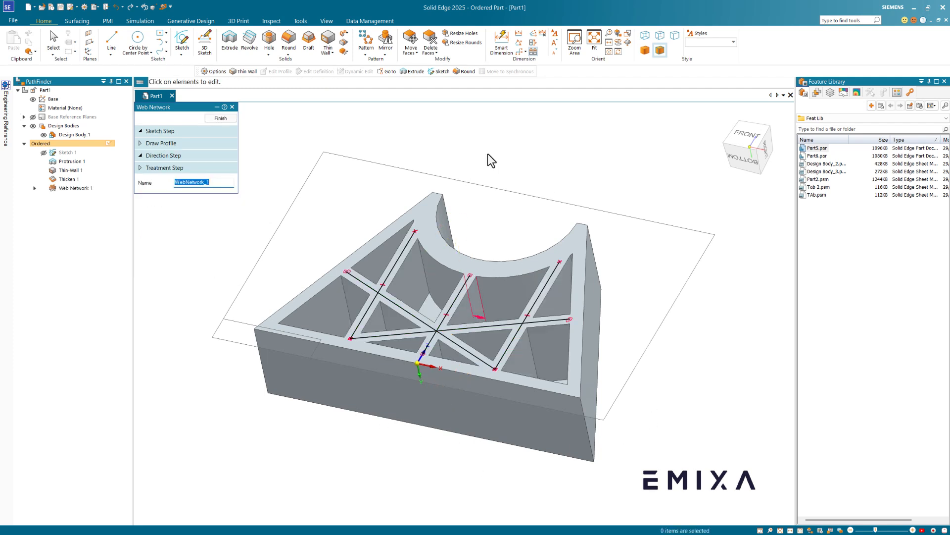
left_click(221, 118)
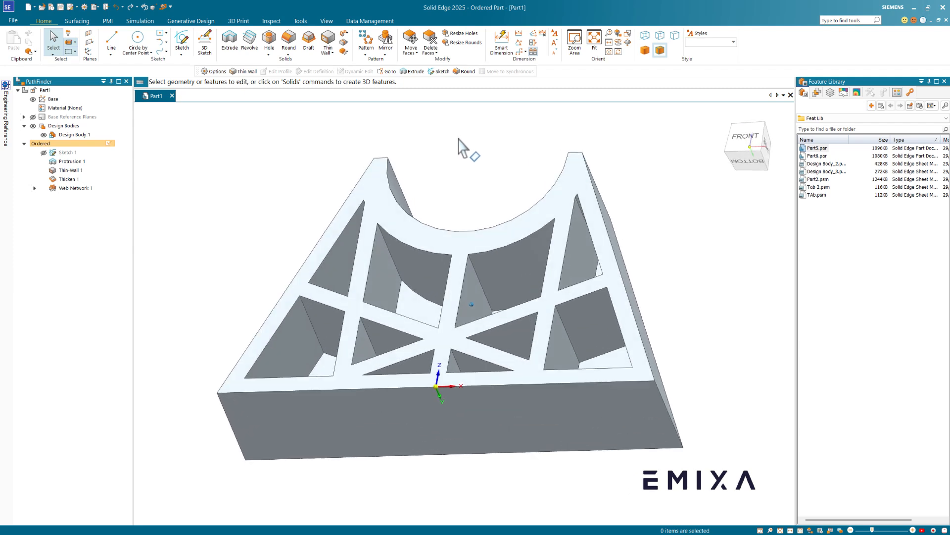
- Try a 1 mm round on two pocket edges and two rib edges, then cancel it
left_click(384, 255)
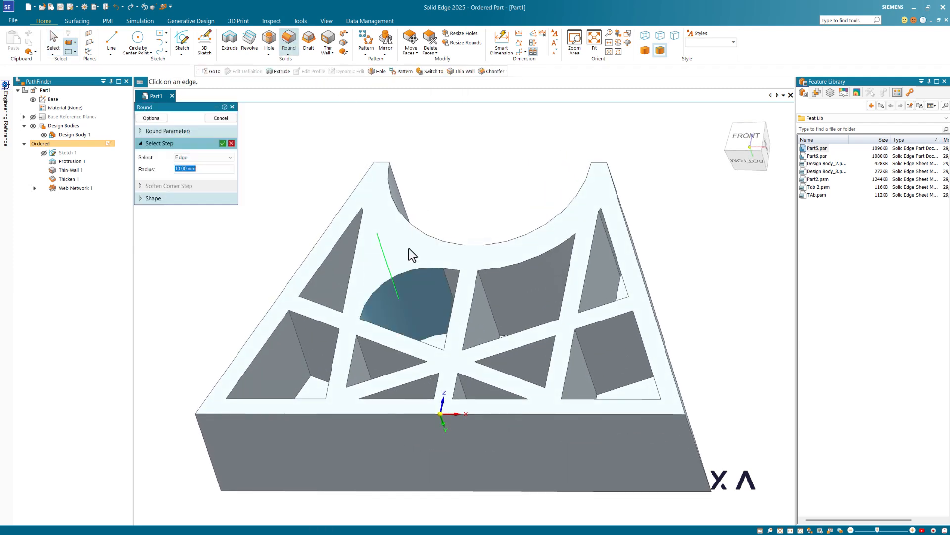
left_click(581, 251)
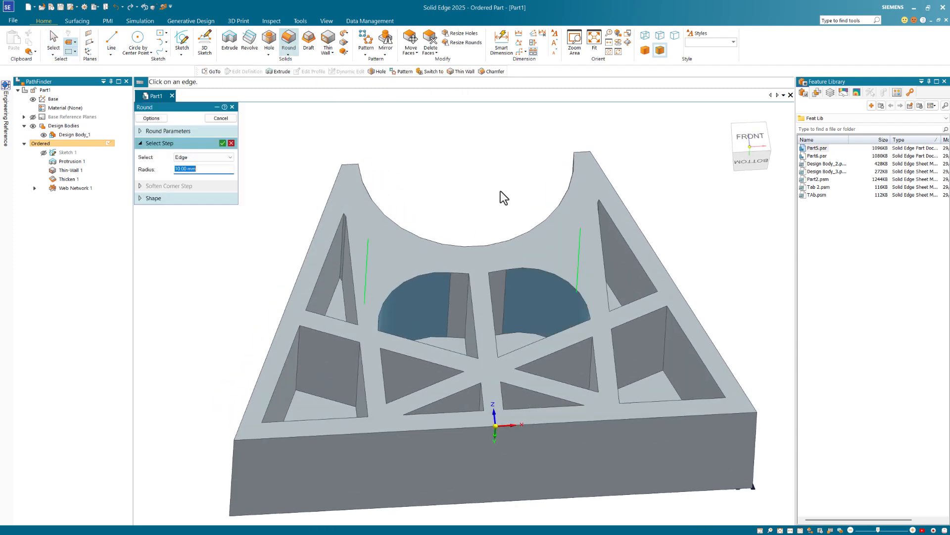
type("1")
key("Tab")
scroll(343, 236, "up", 2)
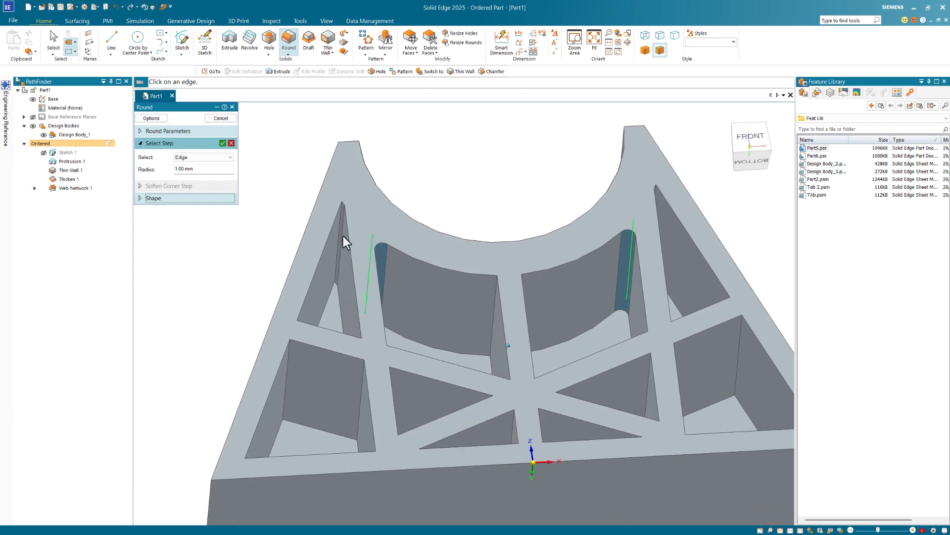
left_click(342, 216)
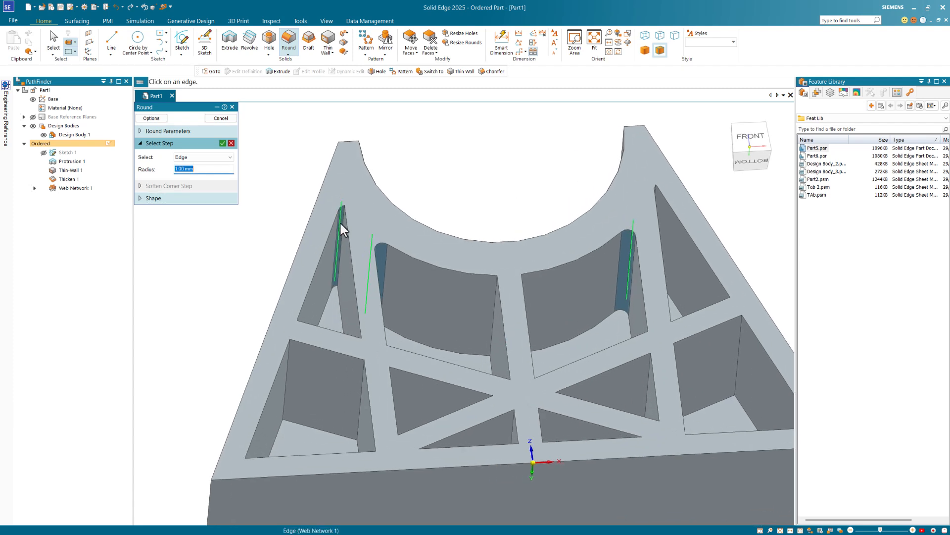
scroll(340, 223, "up", 2)
left_click(346, 216)
scroll(379, 204, "up", 2)
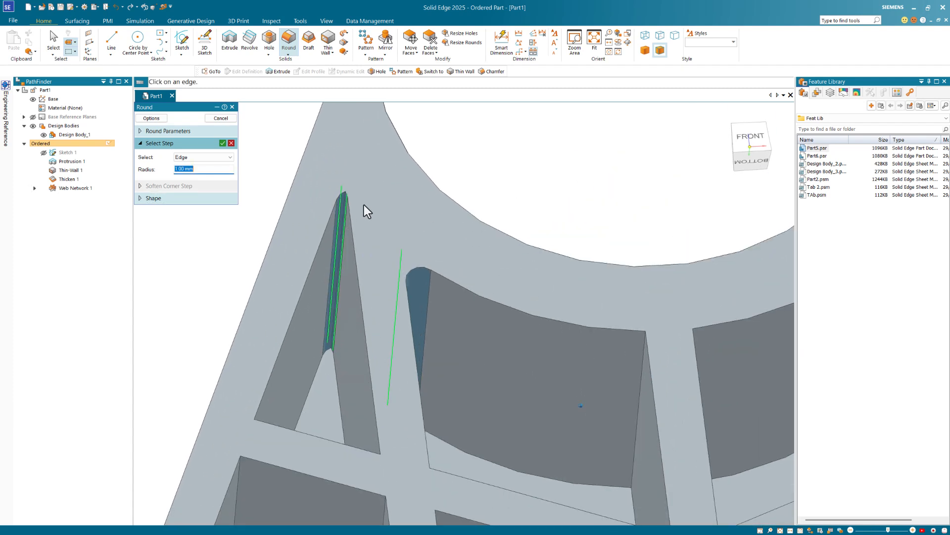
scroll(441, 193, "down", 5)
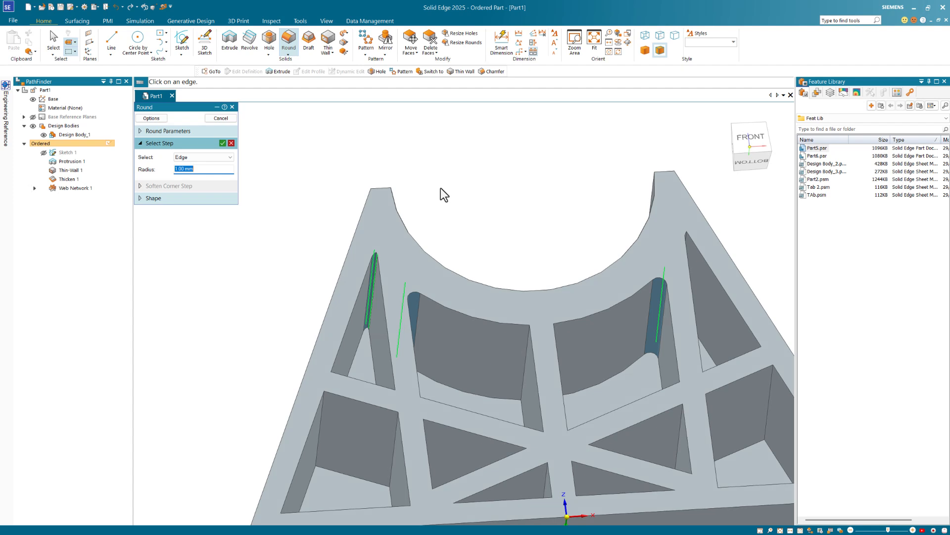
key("Escape")
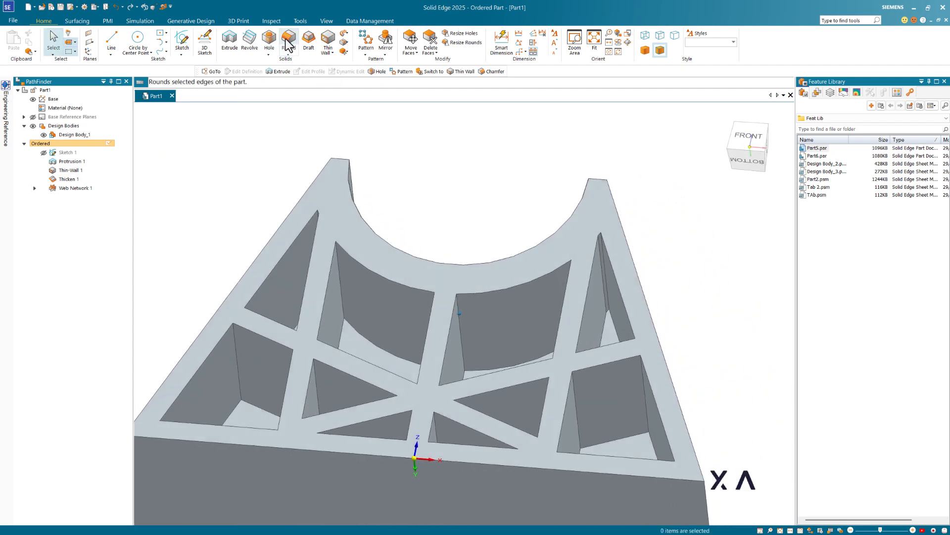
- Restart a 1 mm round on two rib edges, accept them, and add another rib edge
left_click(287, 41)
left_click(340, 264)
middle_click_drag(424, 187, 536, 284)
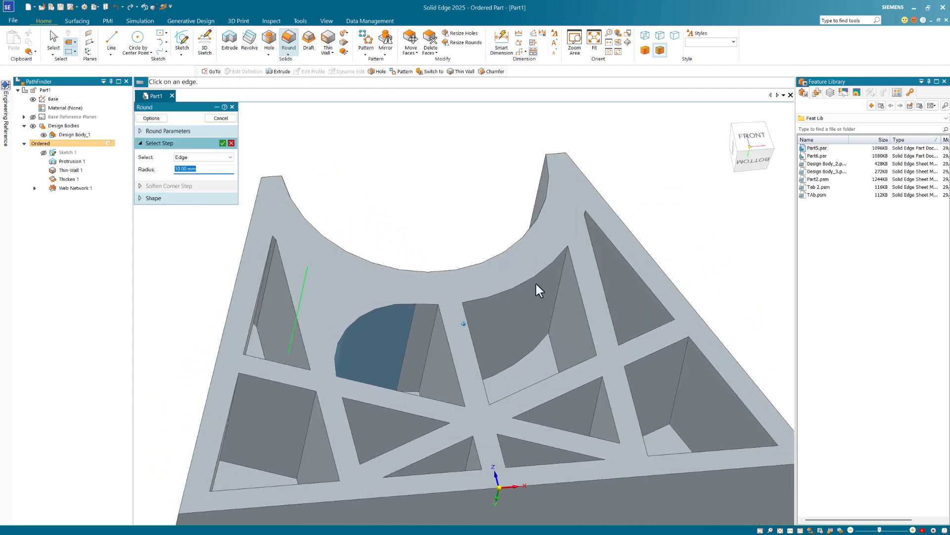
left_click(561, 272)
type("1")
key("Tab")
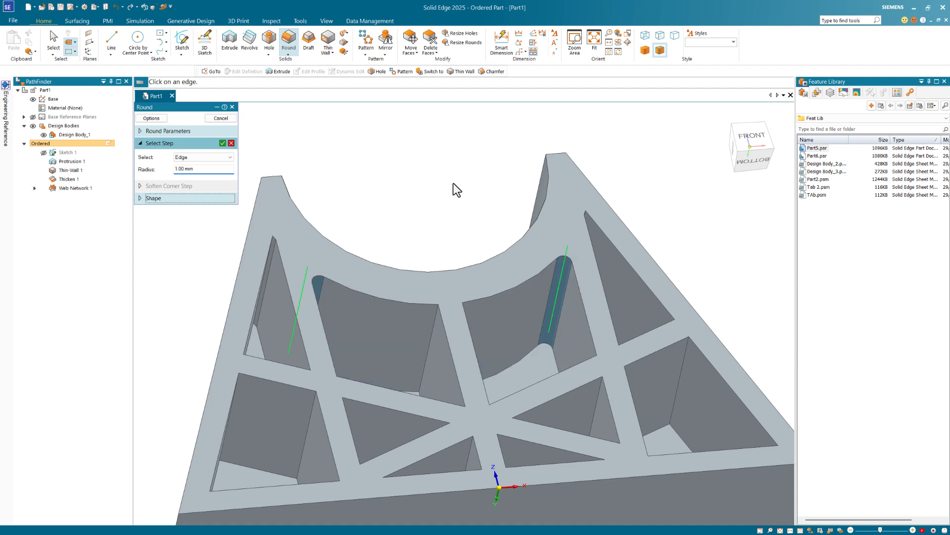
right_click(452, 183)
middle_click_drag(452, 183, 400, 198)
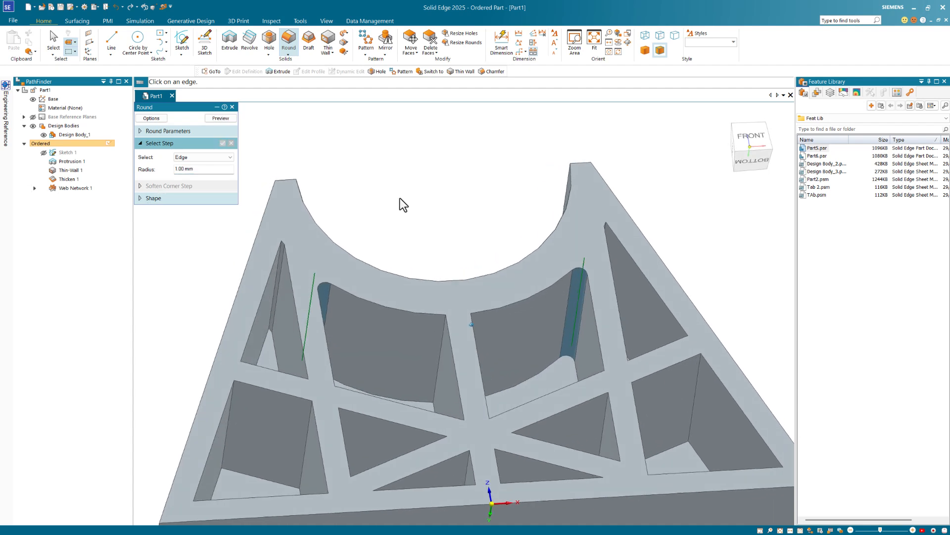
scroll(271, 243, "up", 2)
left_click(277, 236)
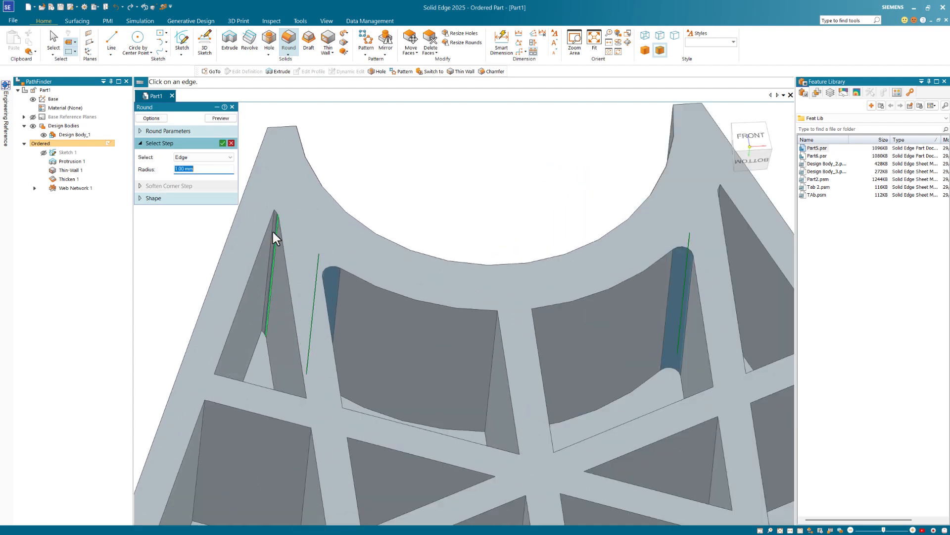
- Switch the round type to Blend and select both faces of the left rib wedge
left_click(151, 118)
left_click(49, 96)
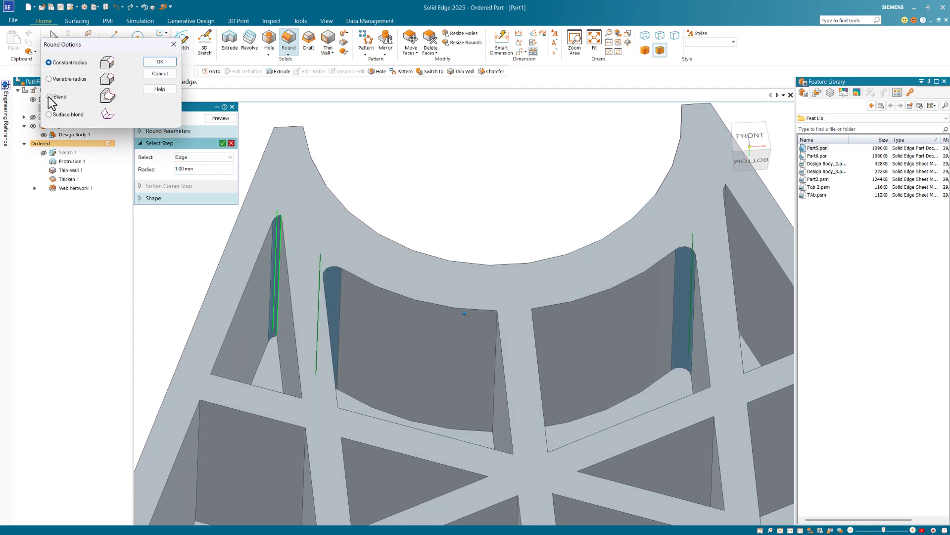
left_click(160, 61)
scroll(420, 150, "up", 3)
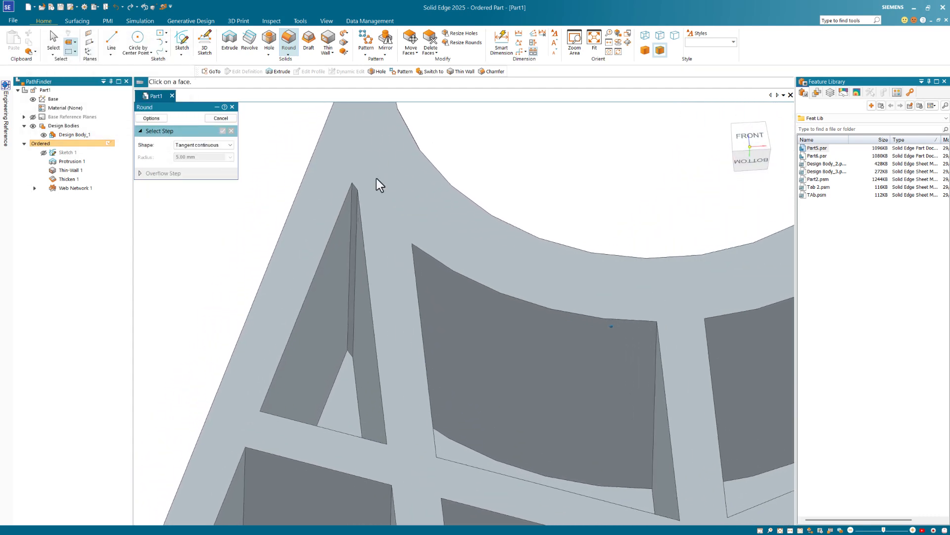
left_click(340, 234)
left_click(359, 264)
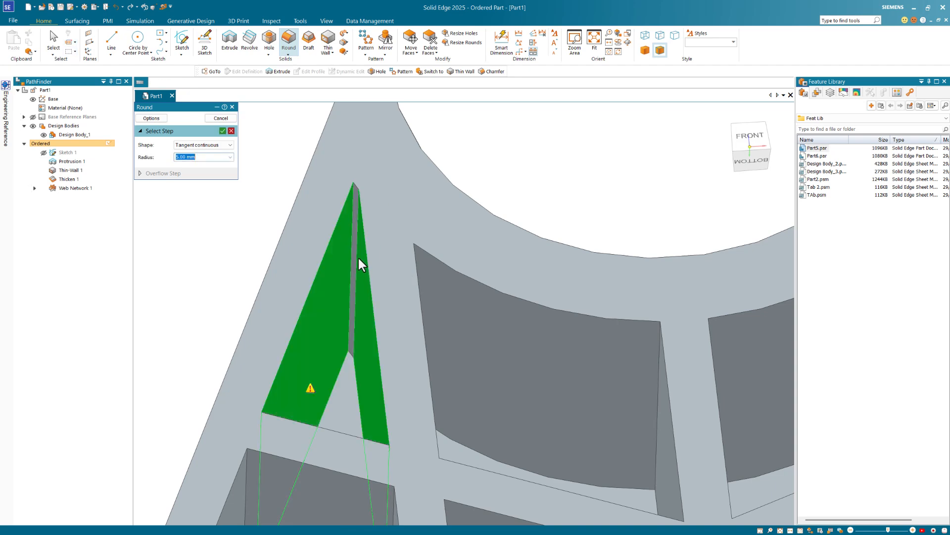
- Set a 1 mm blend radius, accept the wedge faces and preview the blend
scroll(470, 181, "down", 1)
type("1")
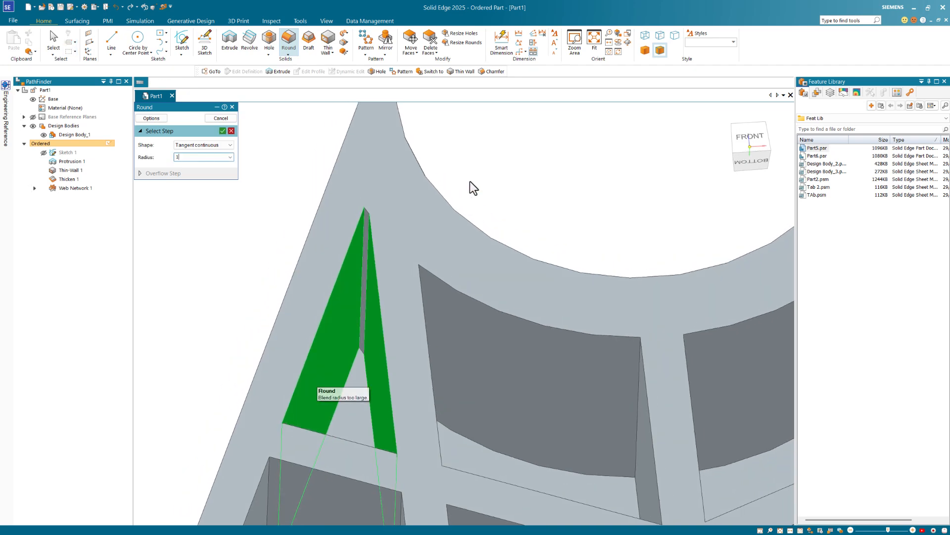
key("Return")
scroll(515, 183, "down", 5)
scroll(396, 178, "up", 2)
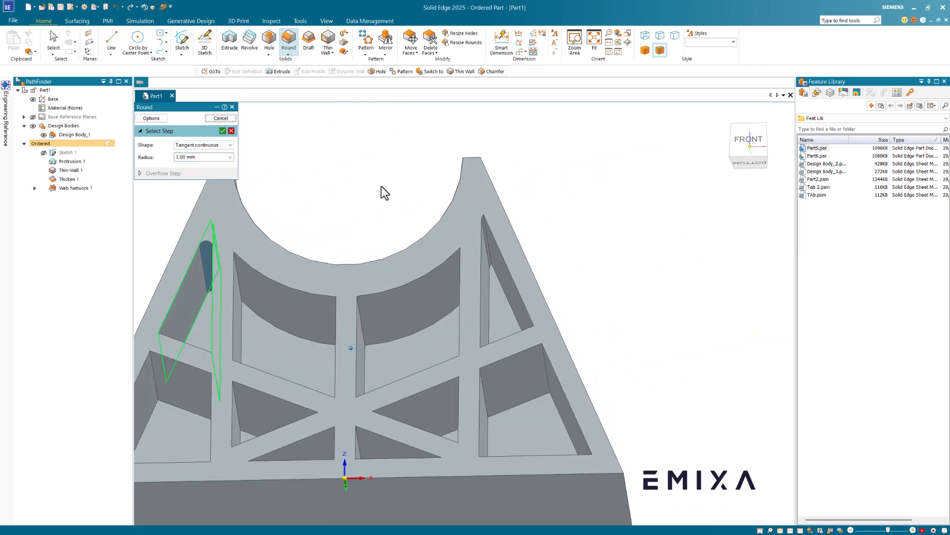
right_click(376, 189)
middle_click_drag(375, 188, 362, 195)
scroll(377, 215, "up", 2)
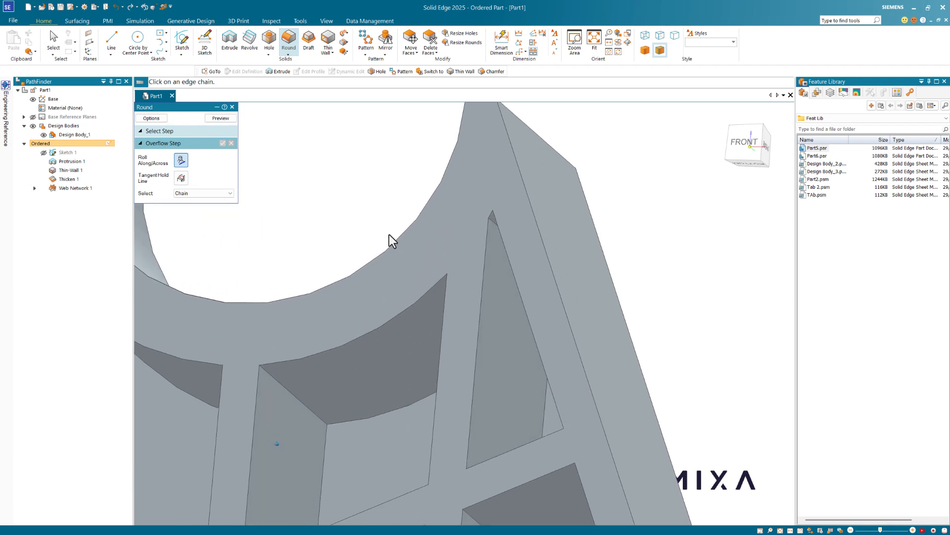
mouse_move(278, 186)
middle_mouse_down()
mouse_move(323, 206)
mouse_move(292, 190)
middle_mouse_up()
left_click(219, 118)
- Finish Round 1, then blend the right rib wedge's wall face at 5.00 mm as Round 2
left_click(223, 117)
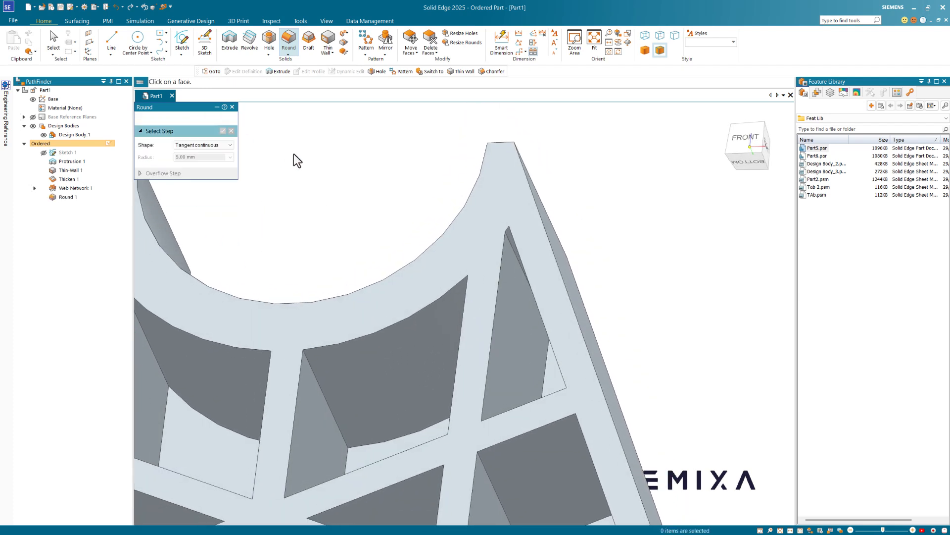
middle_click_drag(505, 290, 526, 223)
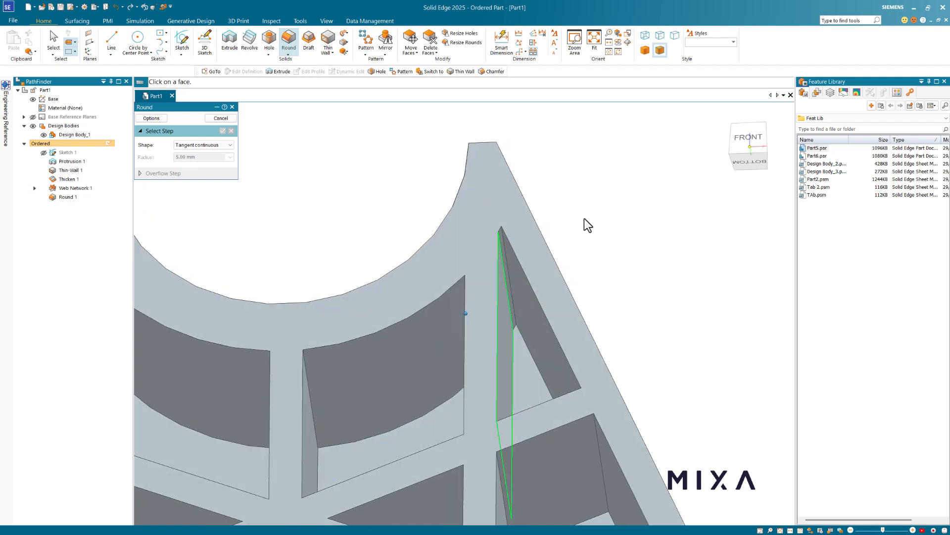
left_click(513, 274)
key("Return")
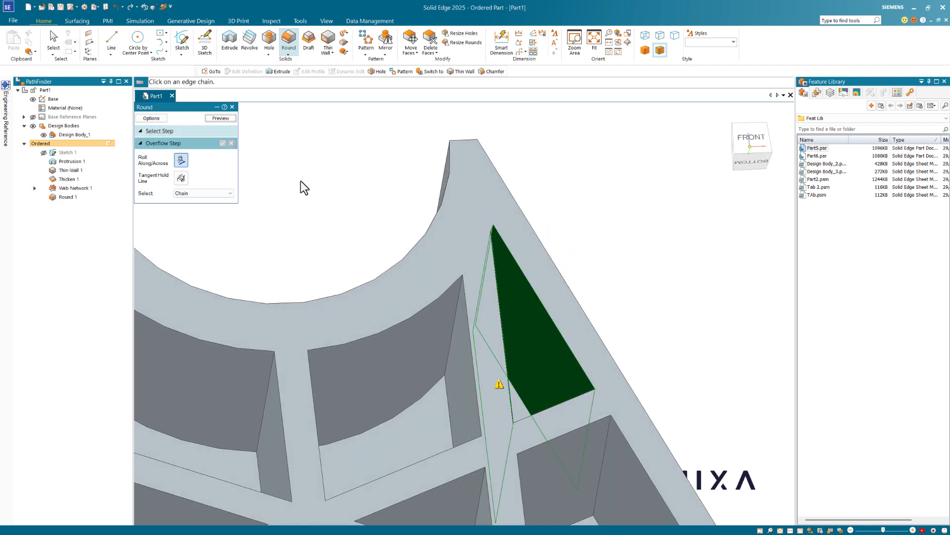
left_click(163, 132)
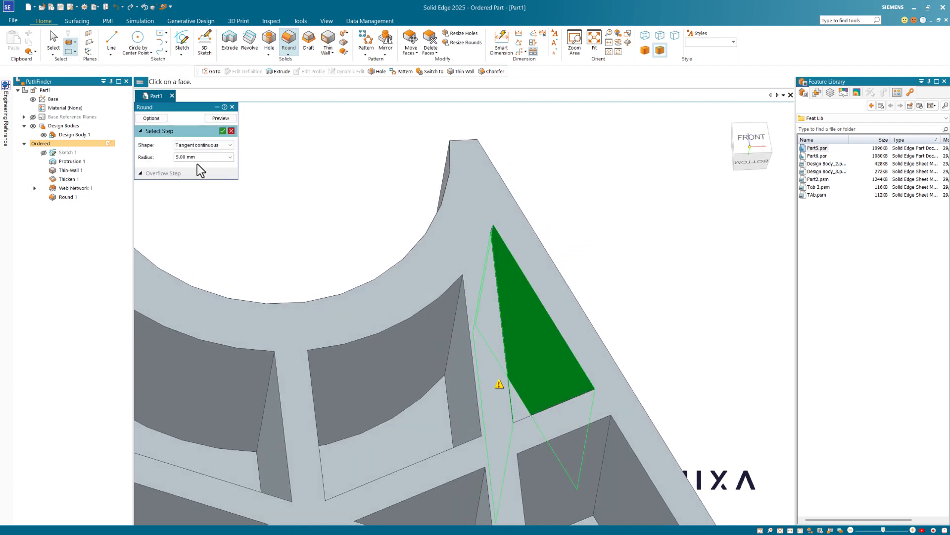
key("Return")
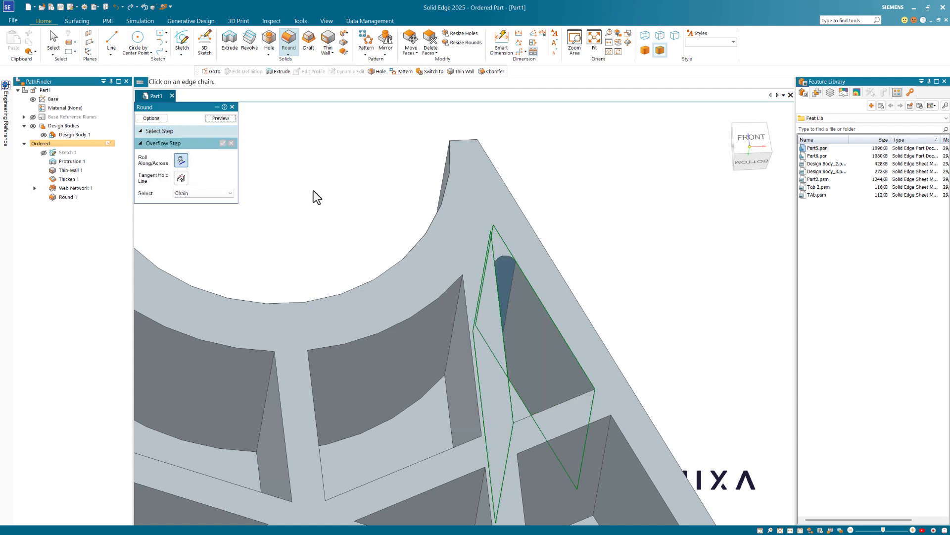
left_click(221, 118)
left_click(221, 118)
middle_click_drag(580, 227, 456, 183)
scroll(436, 193, "down", 3)
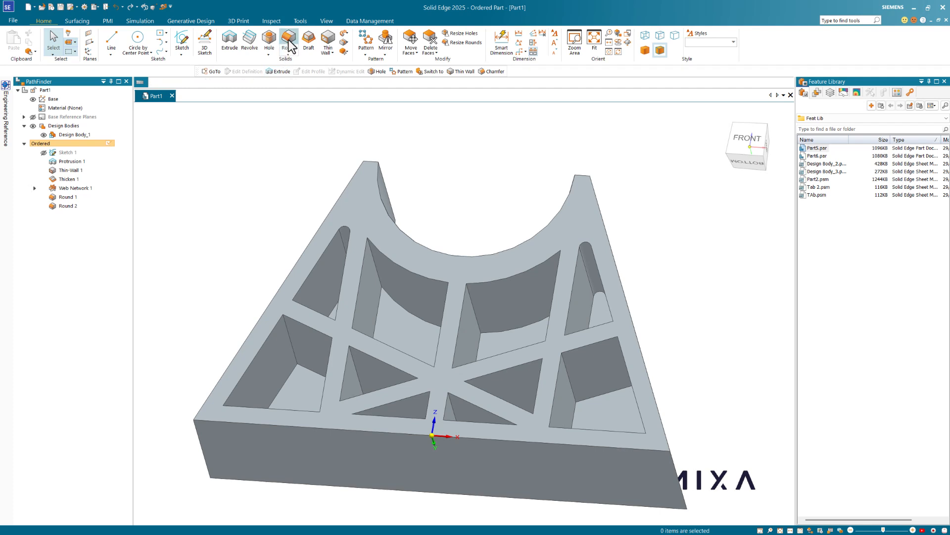
- Start a 1 mm round on a rib edge twice, abandoning both attempts
left_click(288, 40)
middle_click_drag(374, 259, 546, 260)
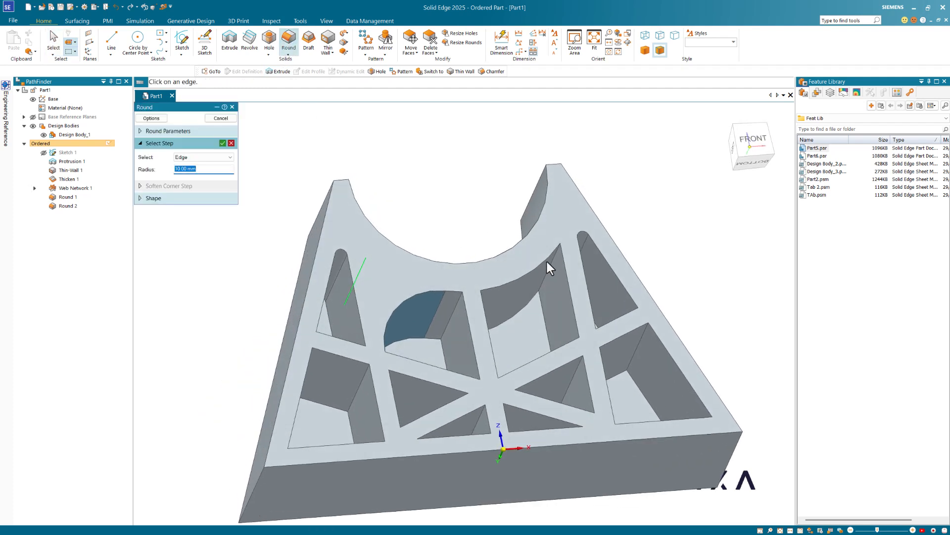
left_click(552, 261)
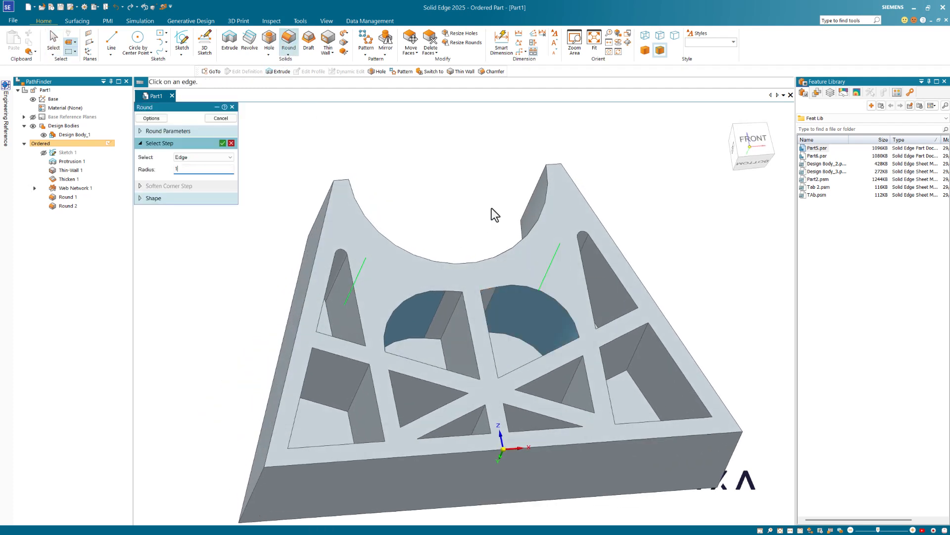
key("Tab")
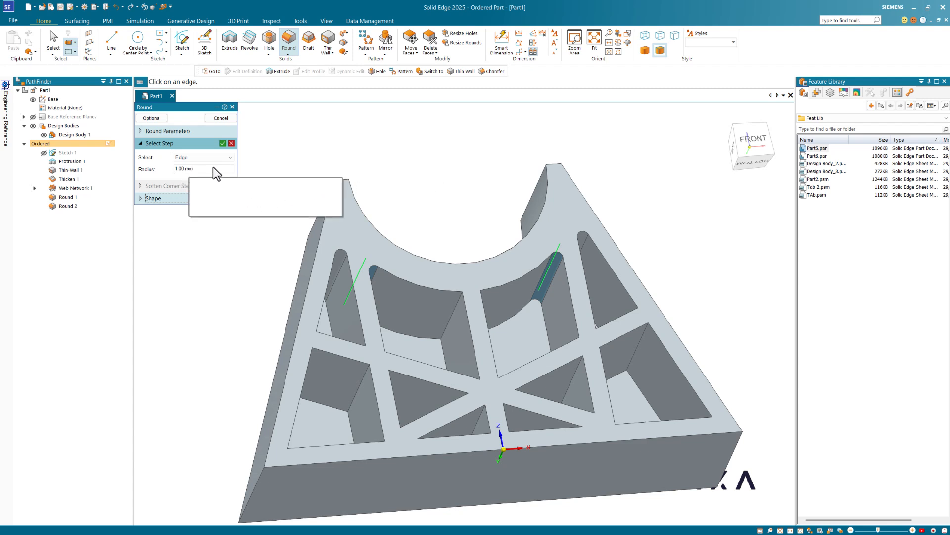
key("Escape")
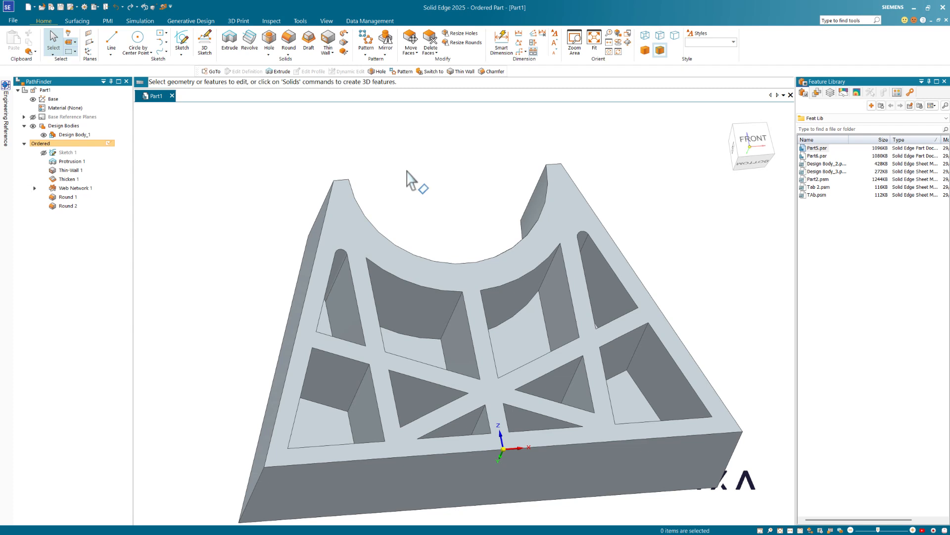
left_click(288, 42)
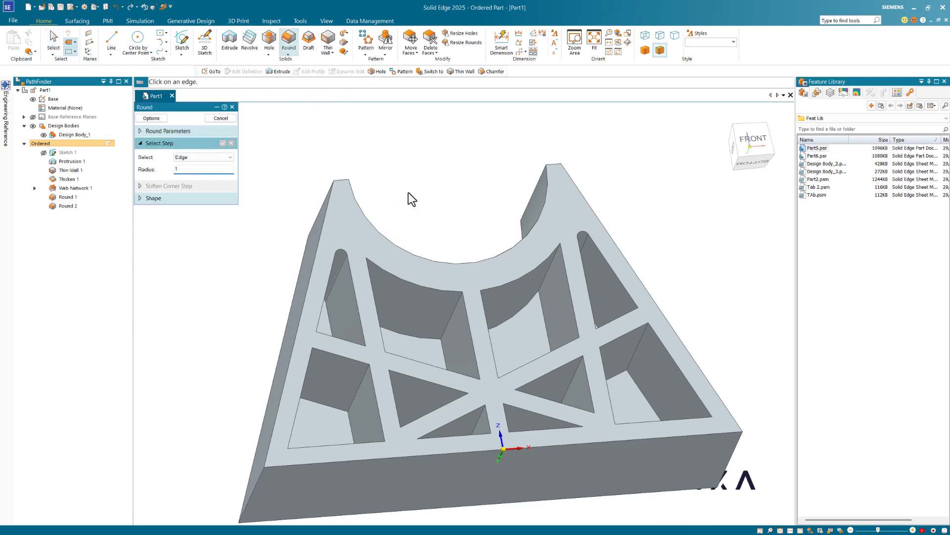
type("1")
key("Tab")
key("Caps_Lock")
left_click(221, 118)
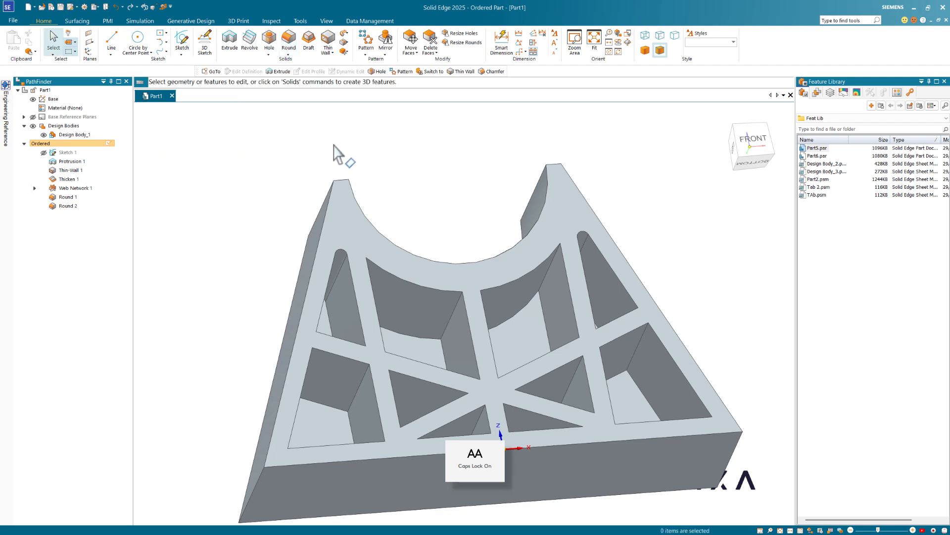
- Round the rib edges beneath the cradle arc at 1 mm and compute the round
left_click(289, 42)
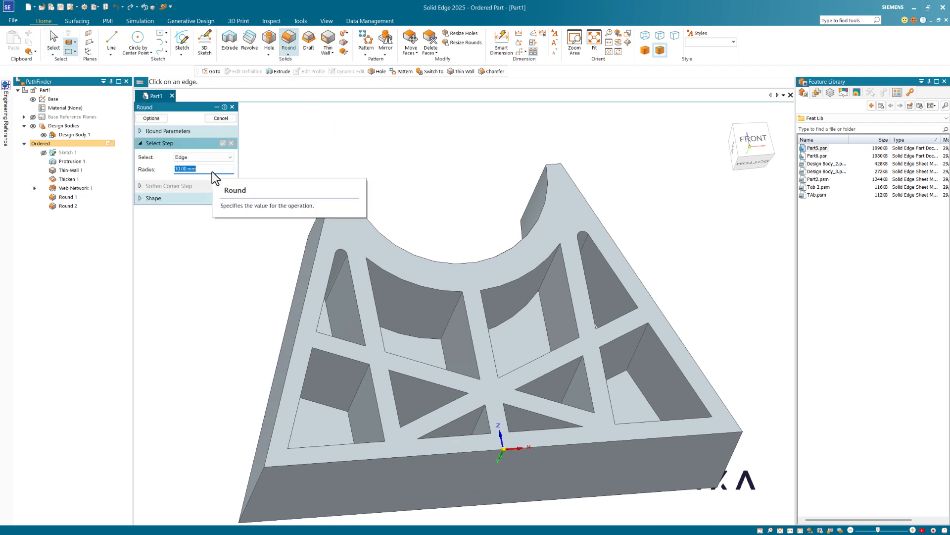
type("1")
key("Return")
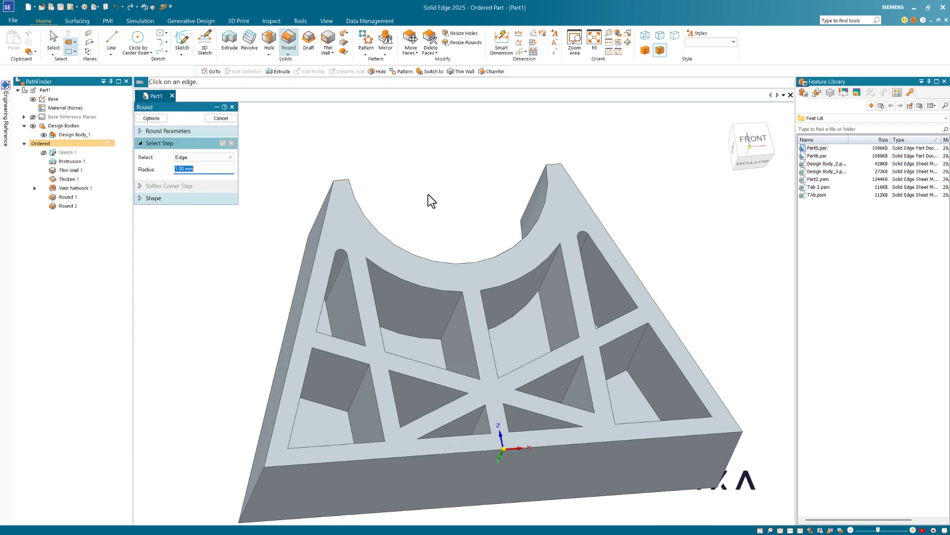
middle_click_drag(428, 195, 327, 265)
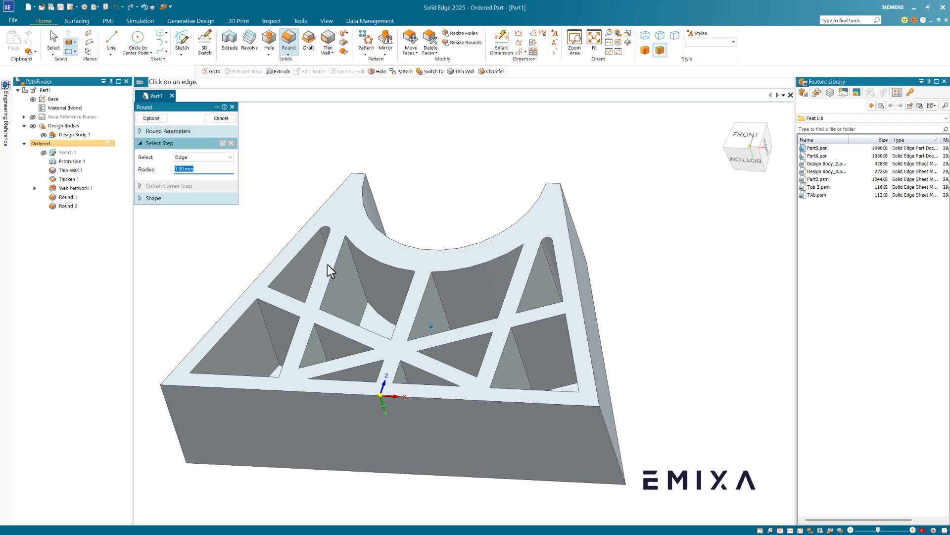
left_click(351, 253)
middle_click_drag(358, 235, 503, 257)
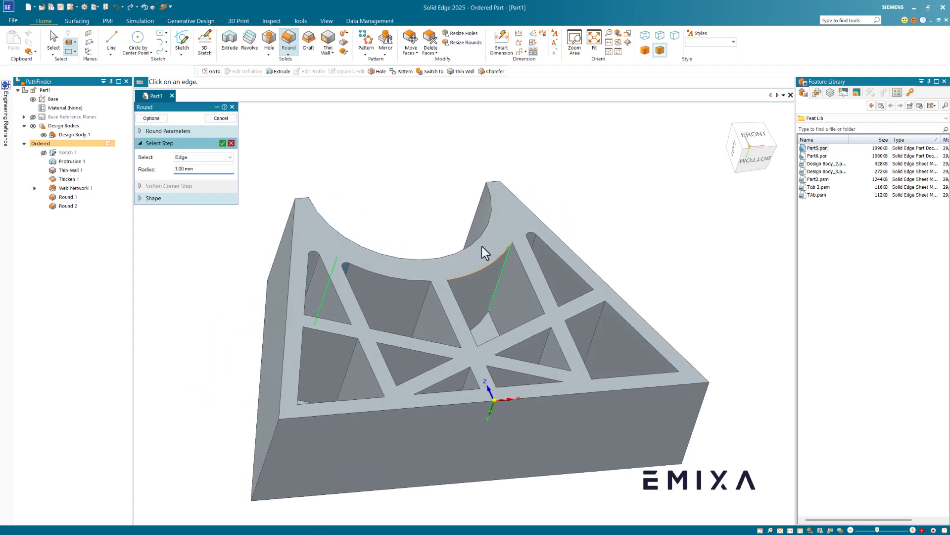
right_click(396, 166)
right_click(397, 166)
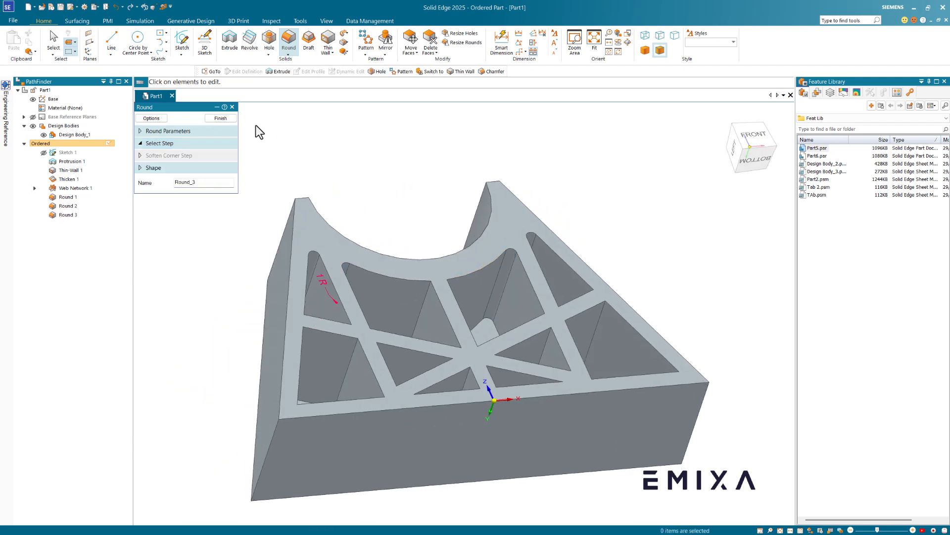
- Finish Round 3 and cancel the extra round that starts afterwards
left_click(220, 118)
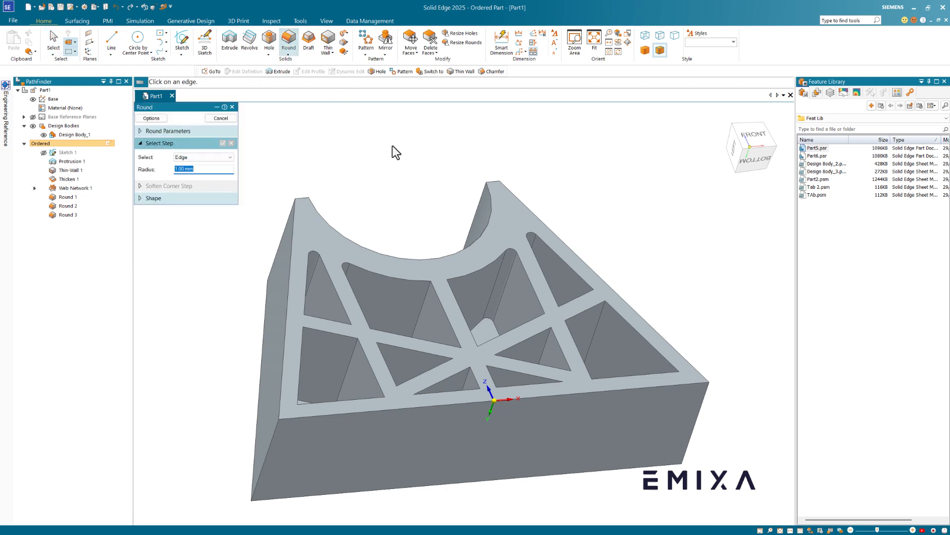
key("Escape")
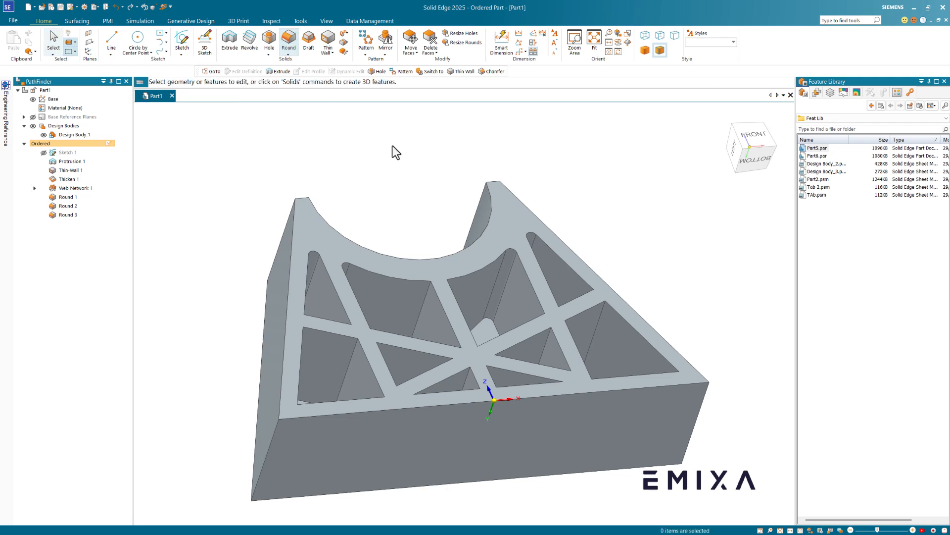
middle_click_drag(396, 152, 153, 218)
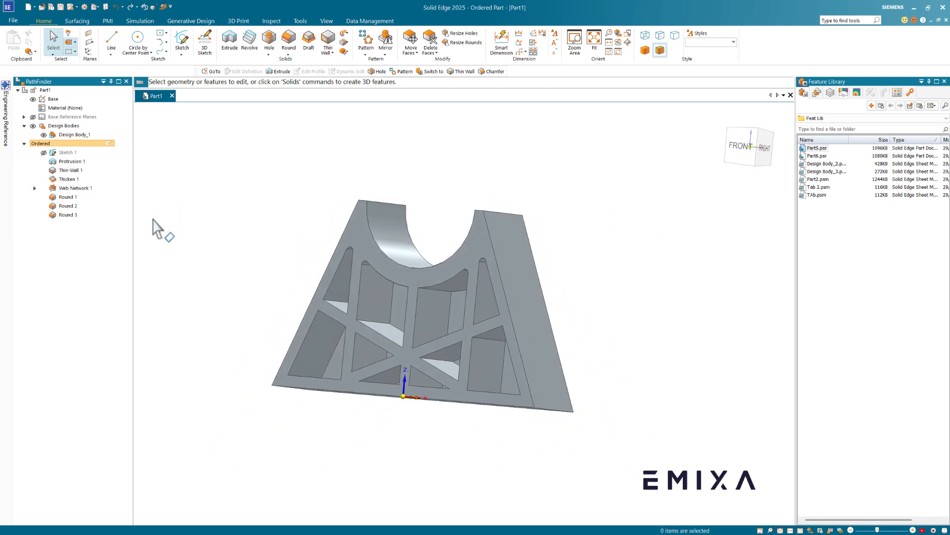
- Edit Round 3's definition to include one more edge, then view the cradle from the front
left_click(67, 215)
left_click(85, 194)
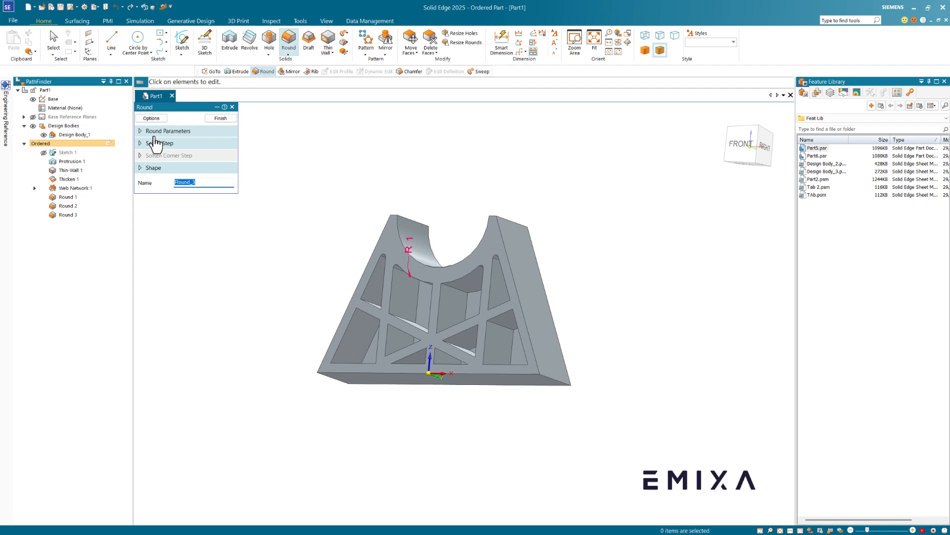
left_click(155, 144)
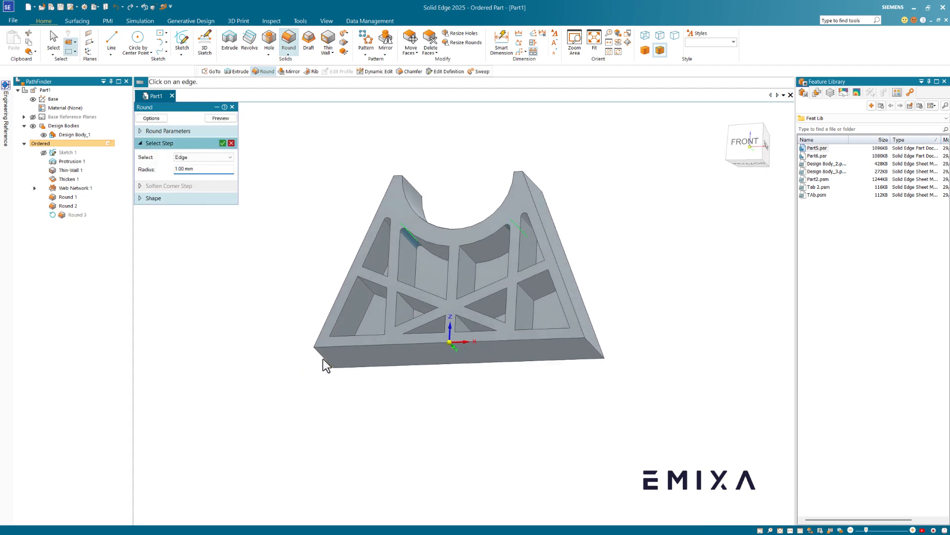
left_click(592, 346)
right_click(640, 271)
right_click(641, 276)
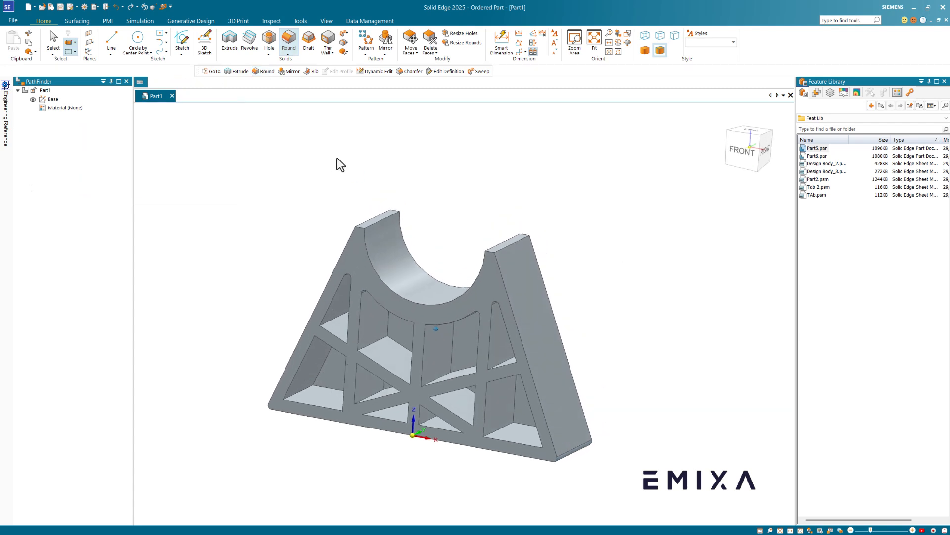
left_click(463, 181)
middle_click_drag(462, 181, 465, 186)
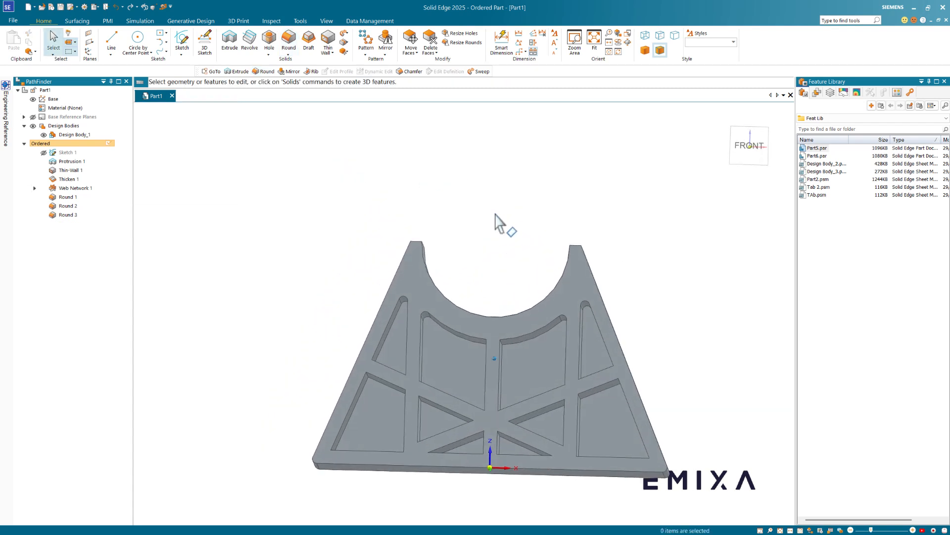
middle_click_drag(495, 214, 482, 280)
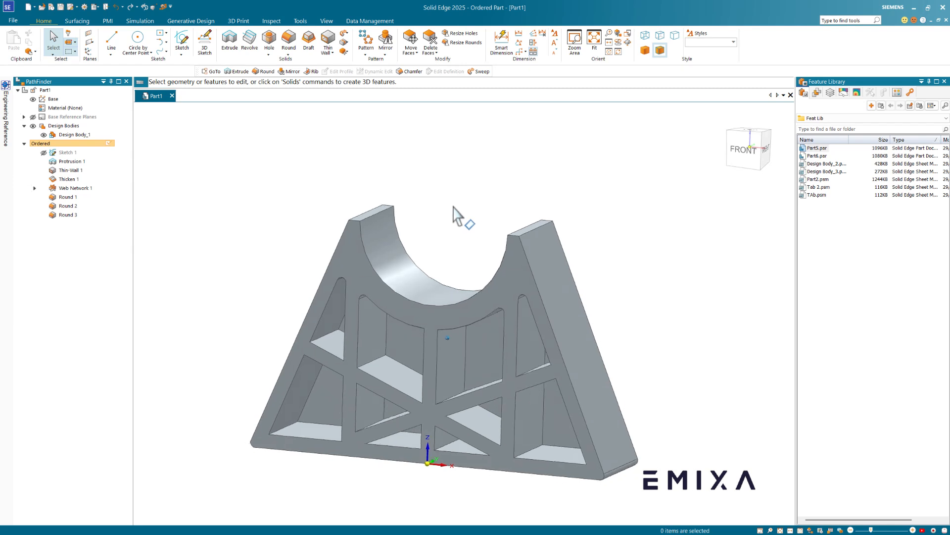
- Start a protrusion sketch on the cradle's front face and draw a hook arc from the notch's left corner
left_click(229, 47)
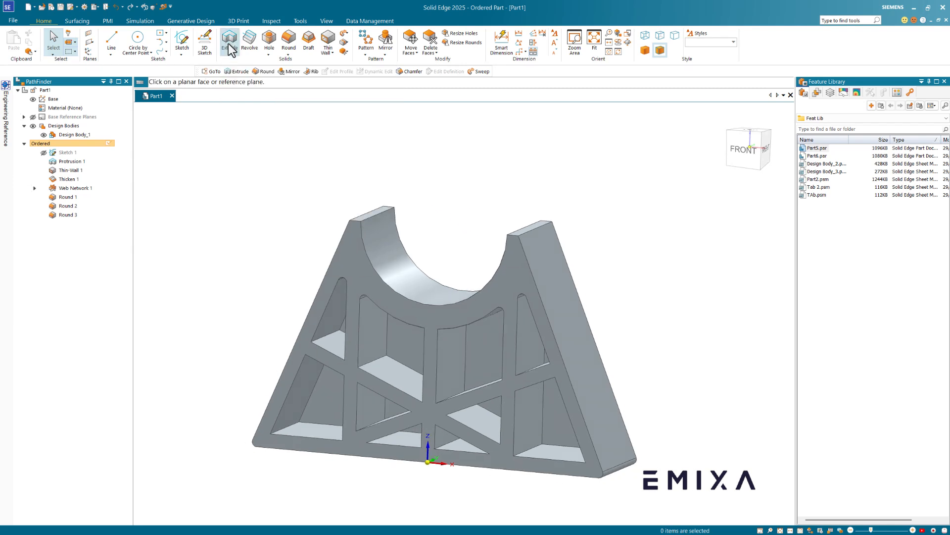
left_click(353, 260)
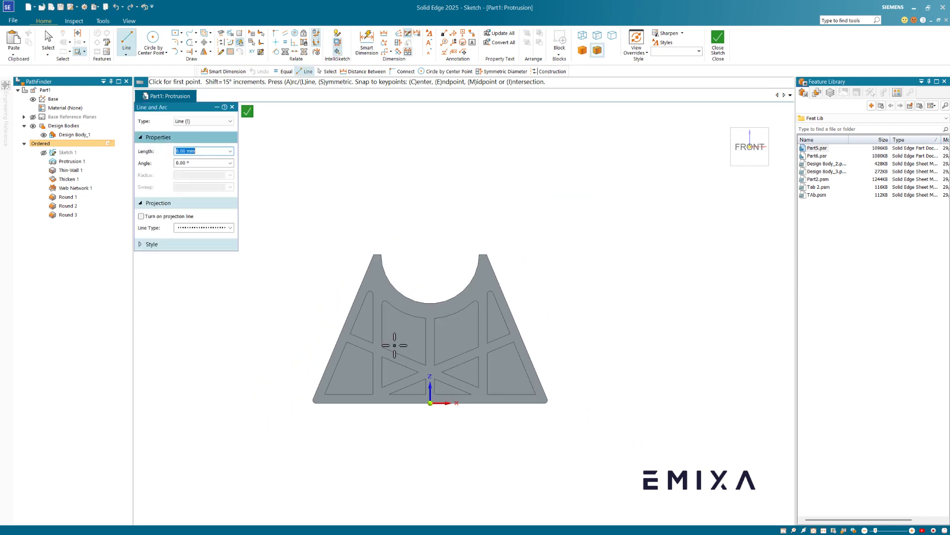
scroll(373, 234, "up", 5)
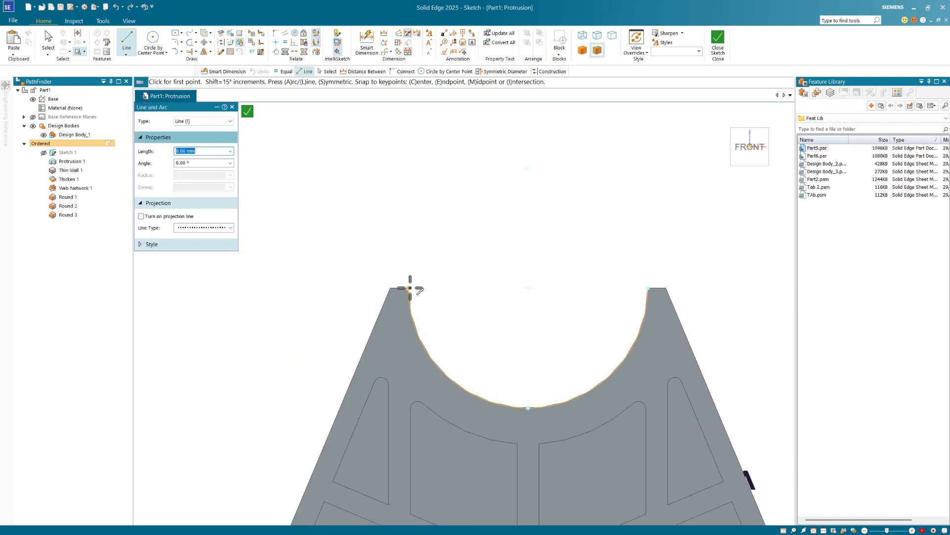
left_click(409, 288)
key("a")
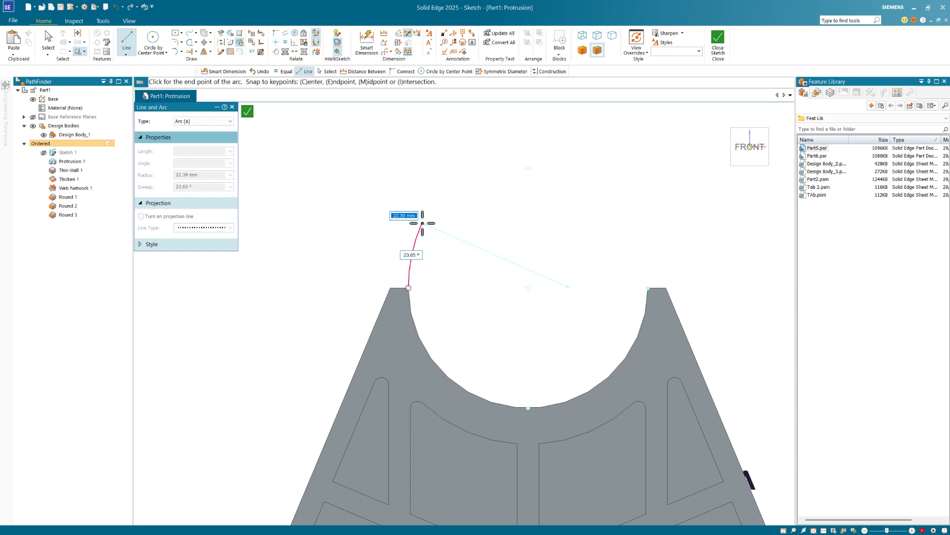
left_click(422, 223)
key("Escape")
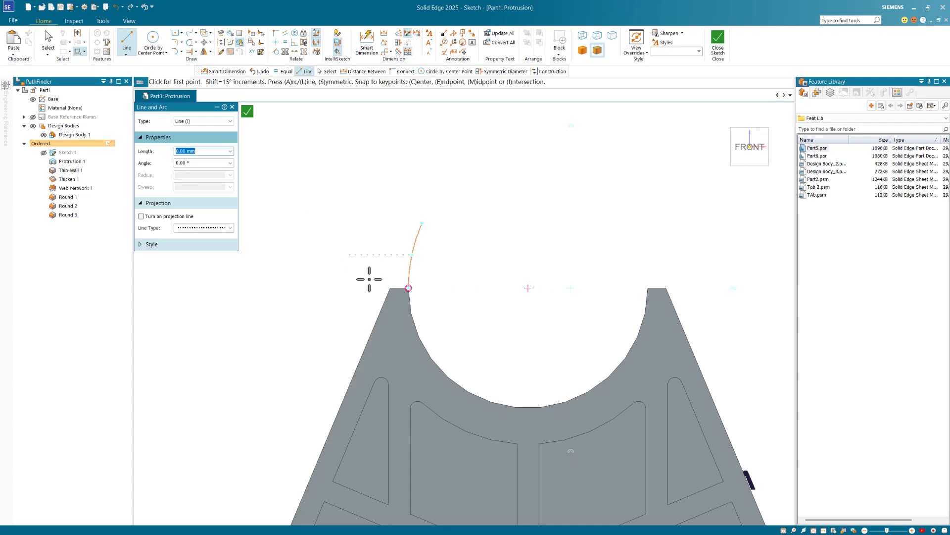
- Draw a second hook arc beside the first one
left_click(390, 287)
key("a")
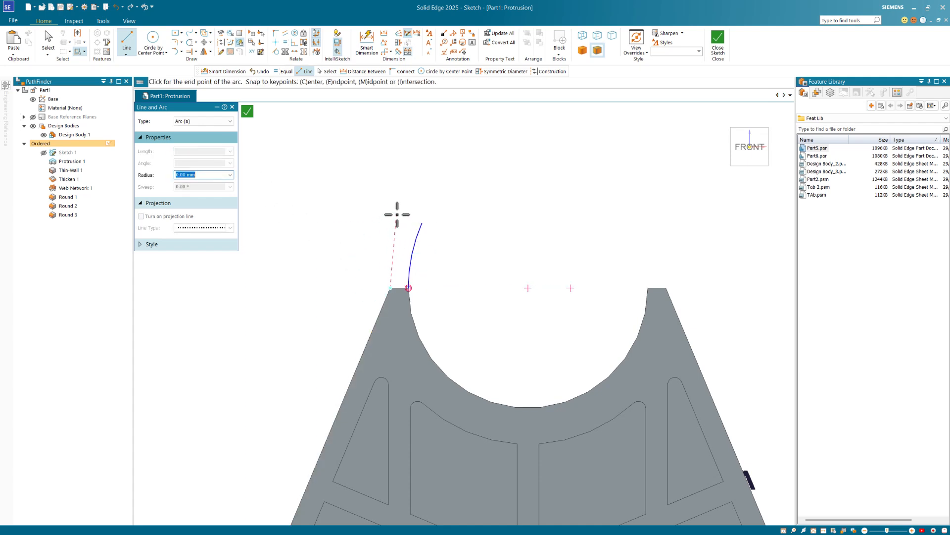
left_click(405, 210)
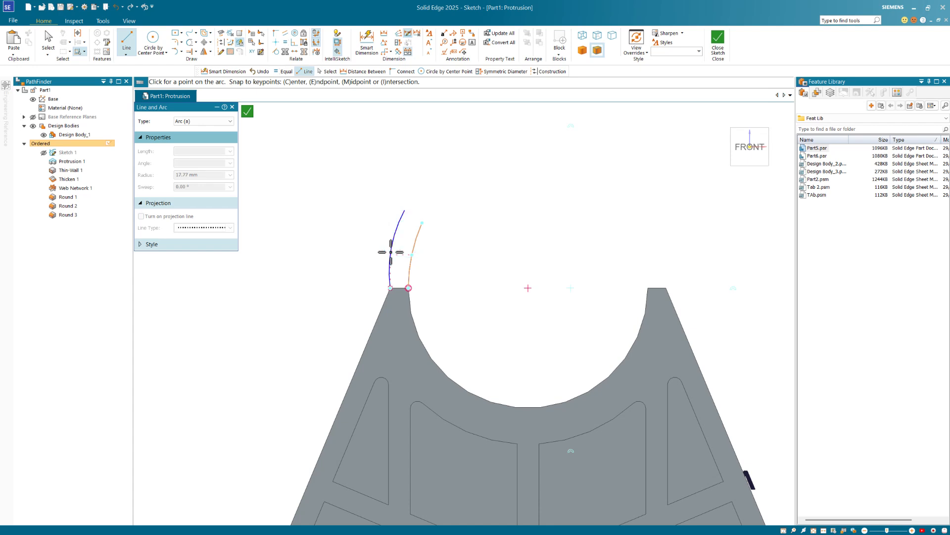
left_click(391, 252)
key("Escape")
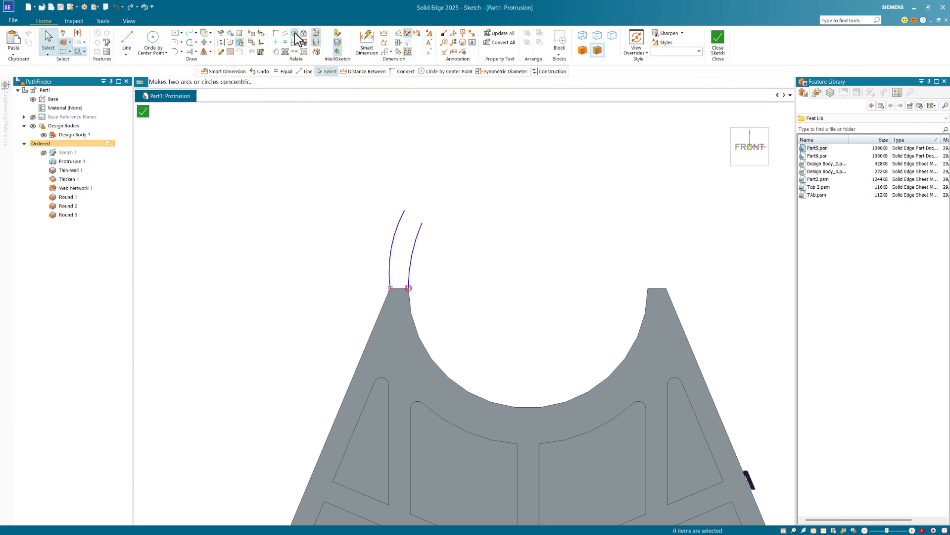
- Make the two hook arcs concentric, then start and cancel a radius dimension
left_click(294, 33)
left_click(396, 225)
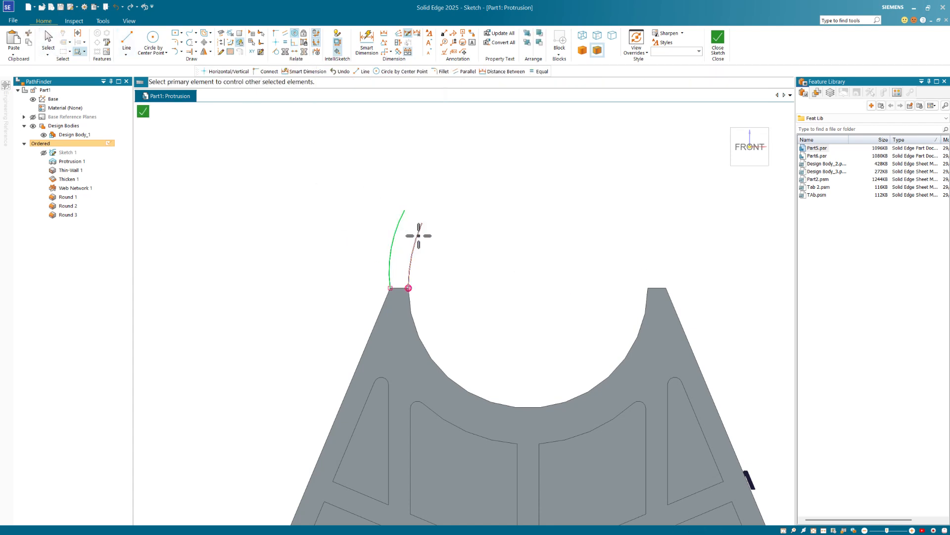
key("Escape")
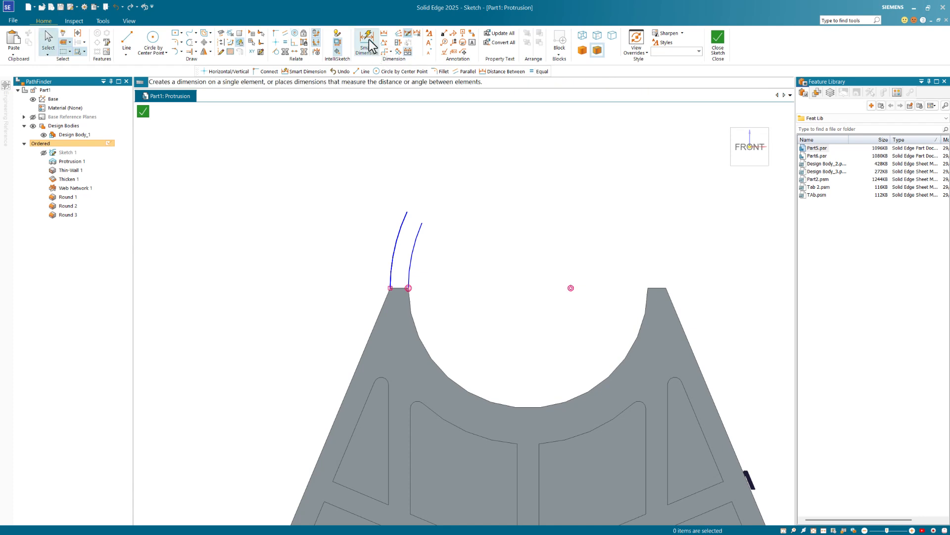
key("d")
left_click(416, 247)
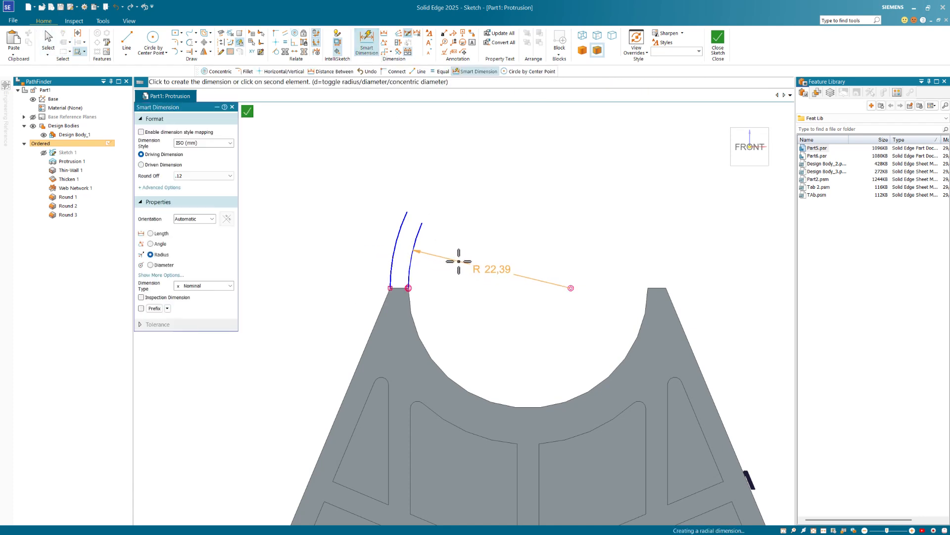
key("Escape")
- Constrain the hook curve to be equal to the large arc
left_click(286, 43)
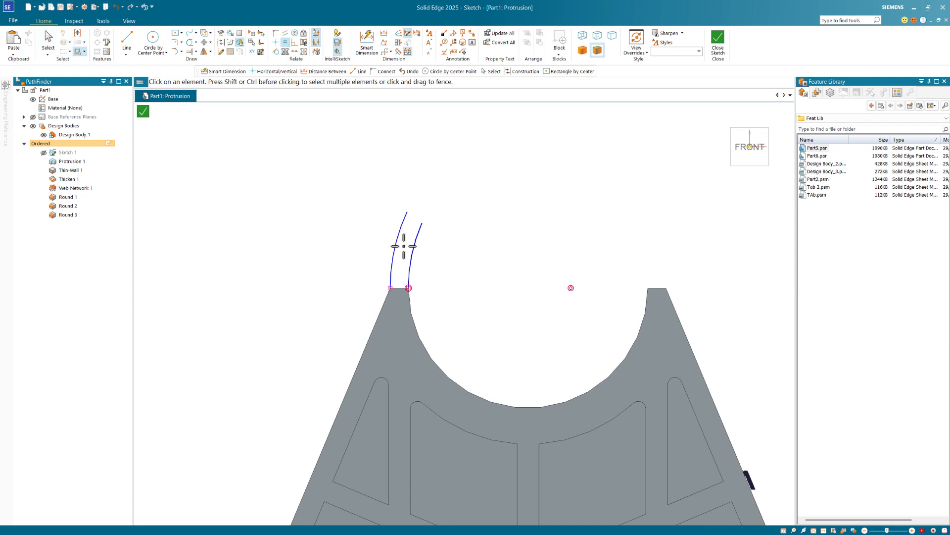
left_click(414, 263)
left_click(413, 317)
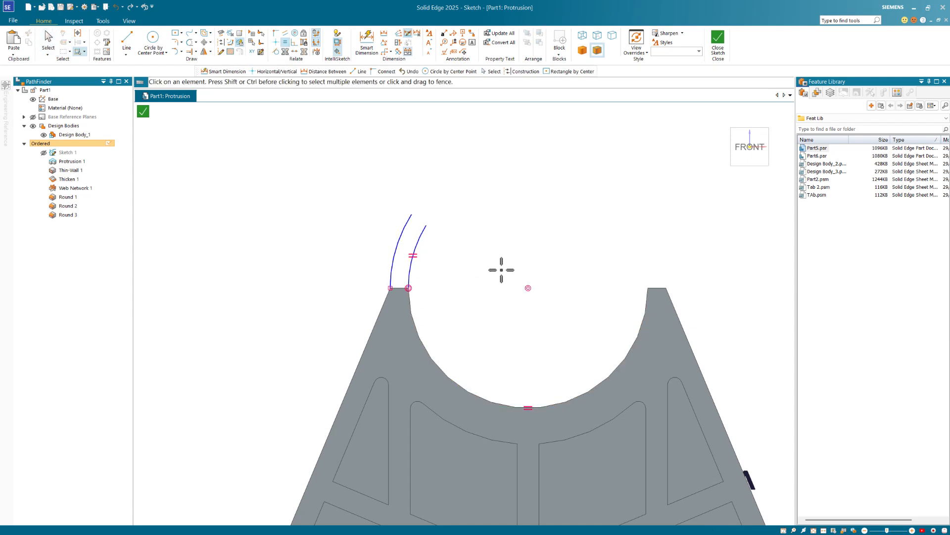
scroll(438, 203, "up", 2)
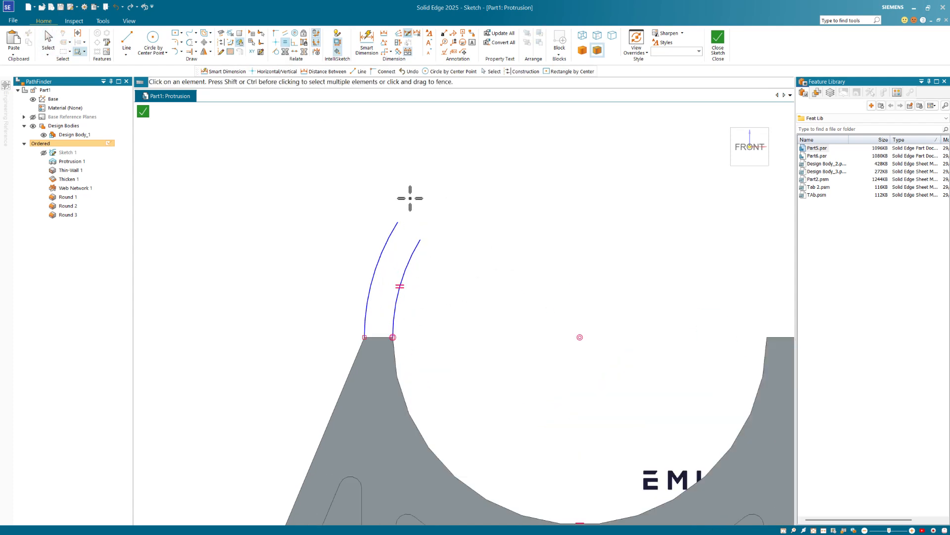
- Draw a circle at the hook's top and dimension its diameter to 3 mm
left_click(153, 38)
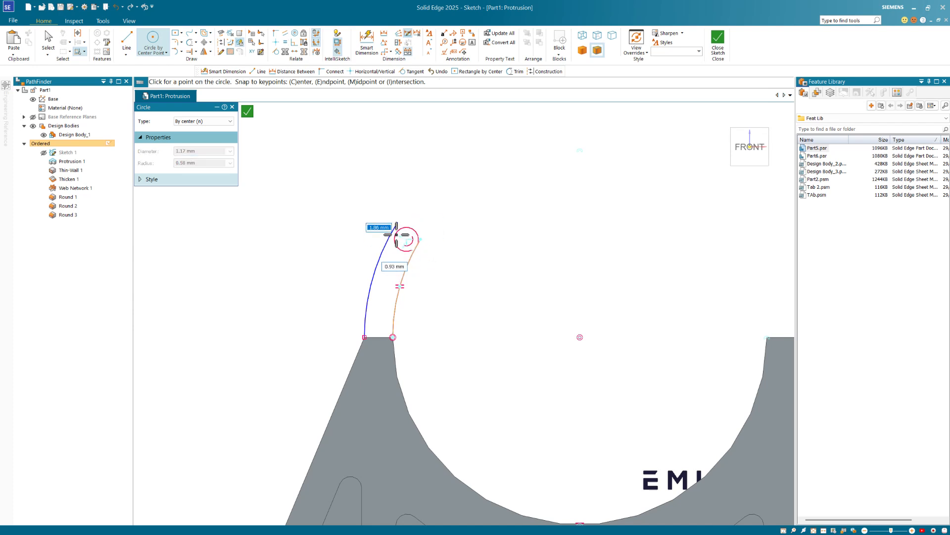
left_click(406, 239)
left_click(424, 230)
key("Escape")
scroll(424, 244, "up", 4)
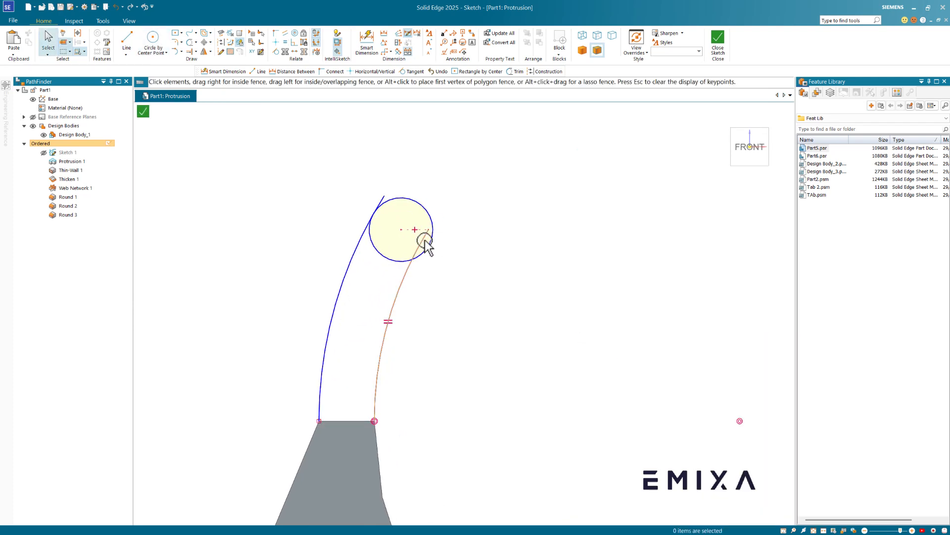
scroll(453, 277, "down", 5)
scroll(456, 257, "up", 4)
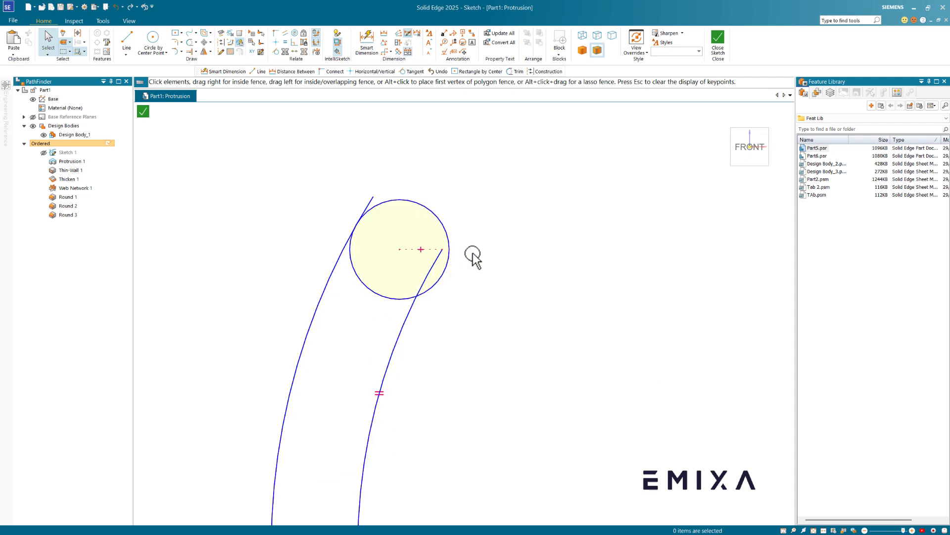
left_click(366, 42)
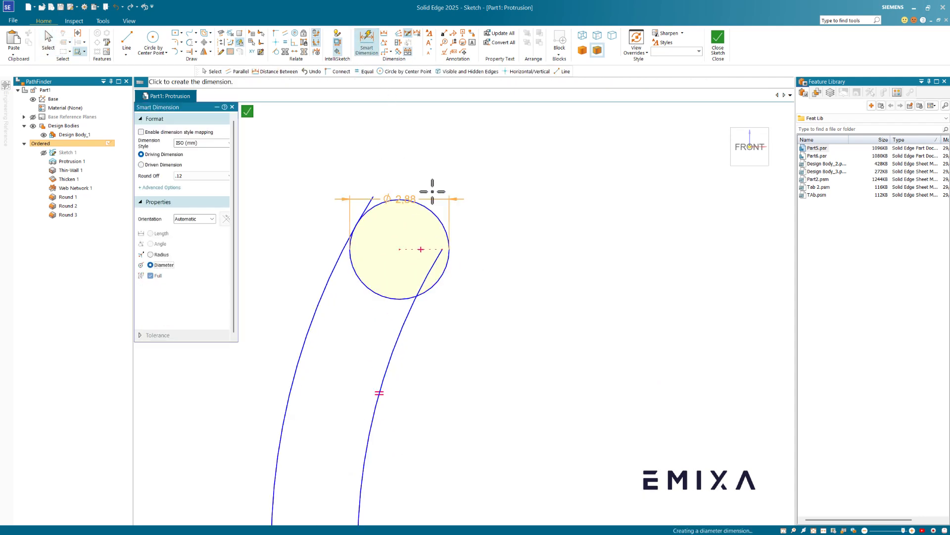
left_click(428, 209)
left_click(470, 159)
type("3")
key("Return")
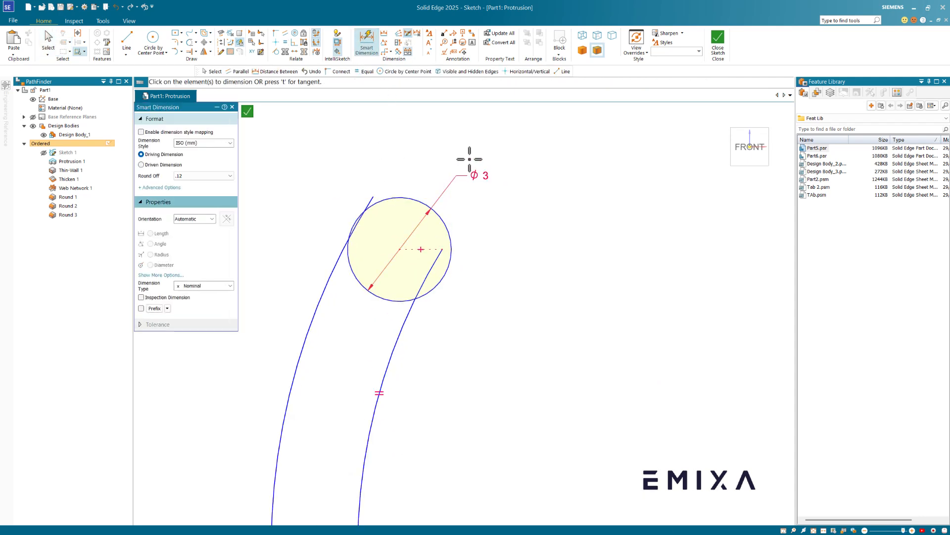
- Make the left hook curve tangent to the circle and trim the excess arcs
scroll(476, 186, "down", 2)
left_click(276, 52)
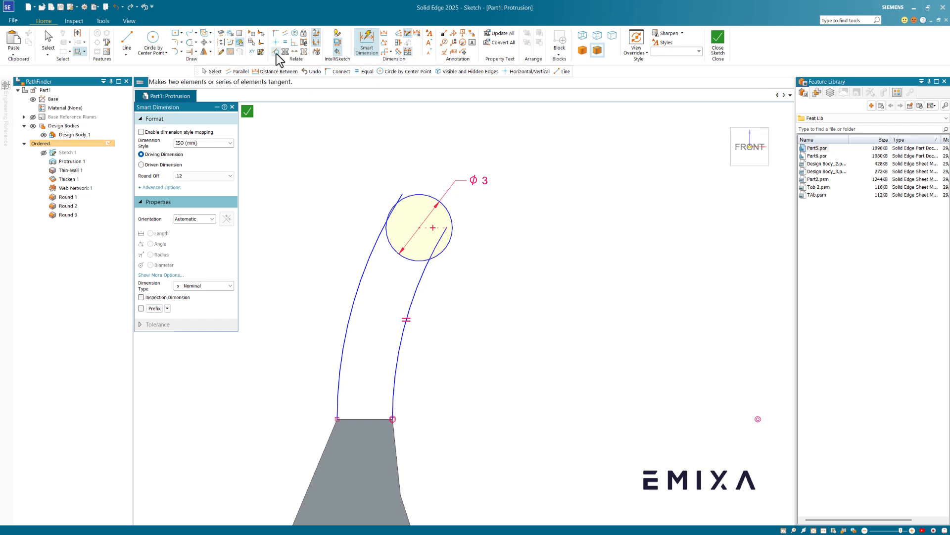
left_click(381, 235)
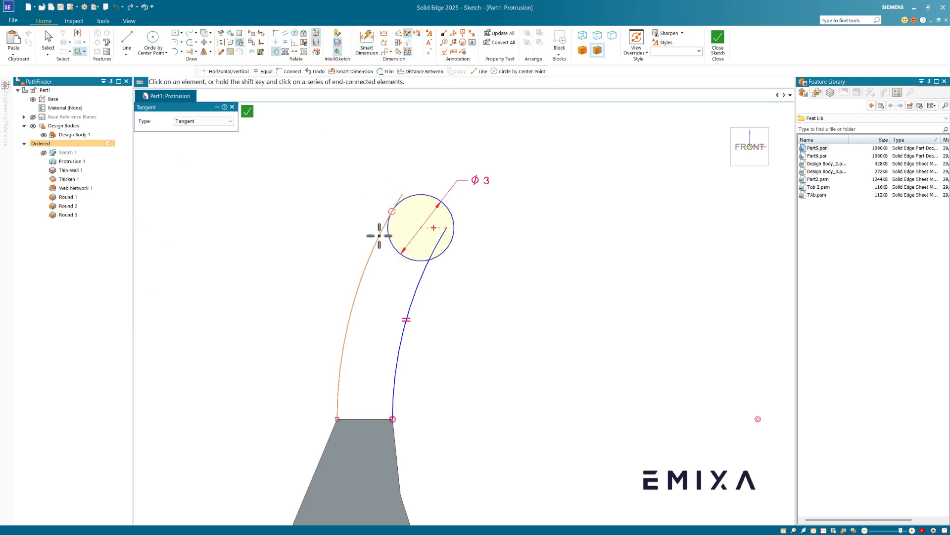
left_click(189, 42)
scroll(359, 155, "up", 1)
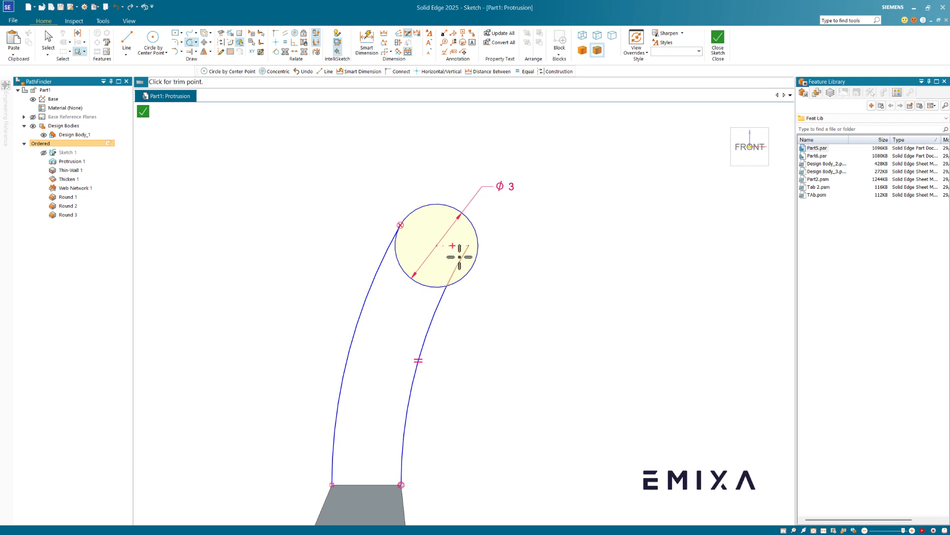
left_click(457, 262)
left_click(426, 285)
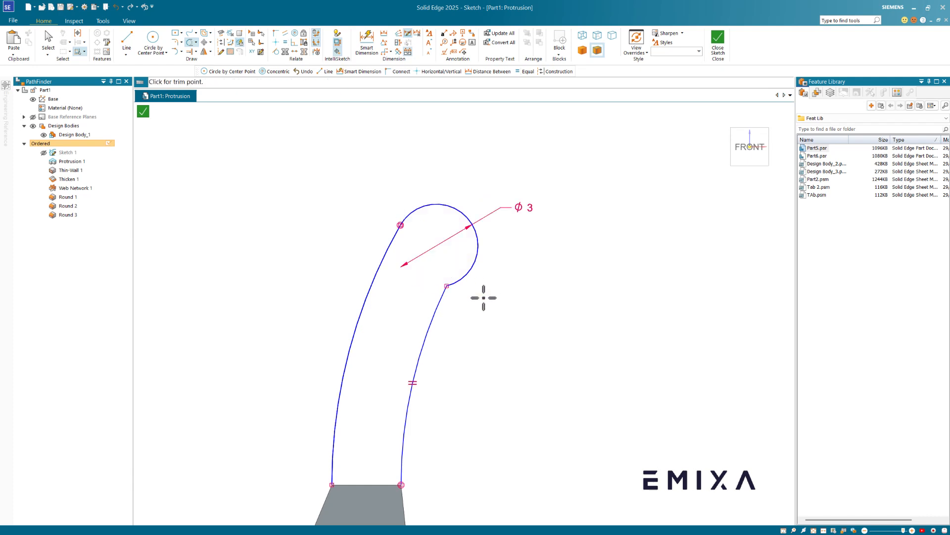
- Dimension the circle 8.5 mm above the bottom line and close the sketch
scroll(356, 270, "down", 3)
scroll(340, 240, "down", 2)
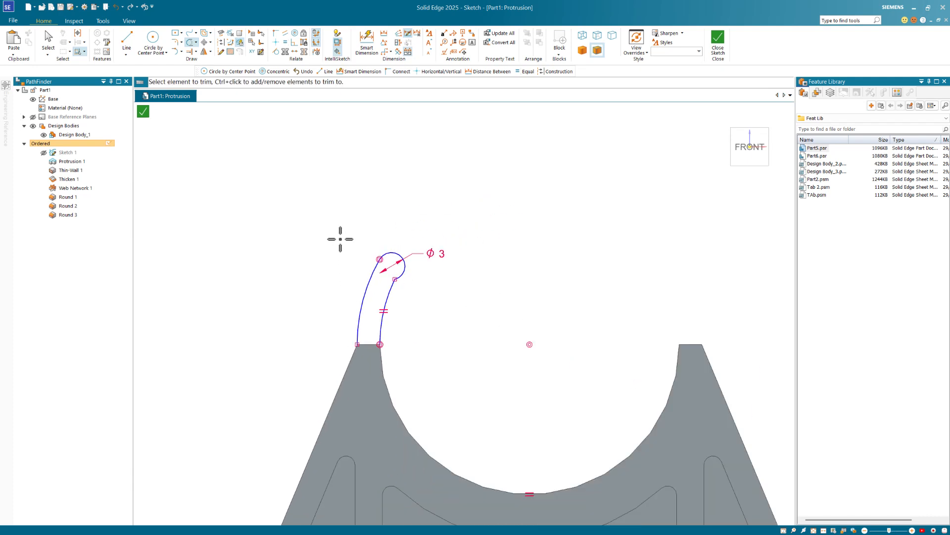
left_click(367, 44)
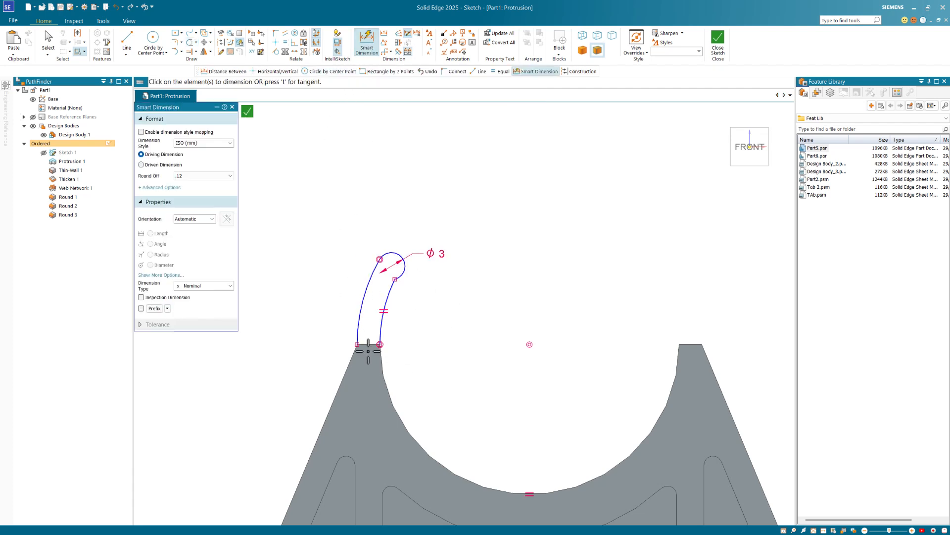
left_click(367, 343)
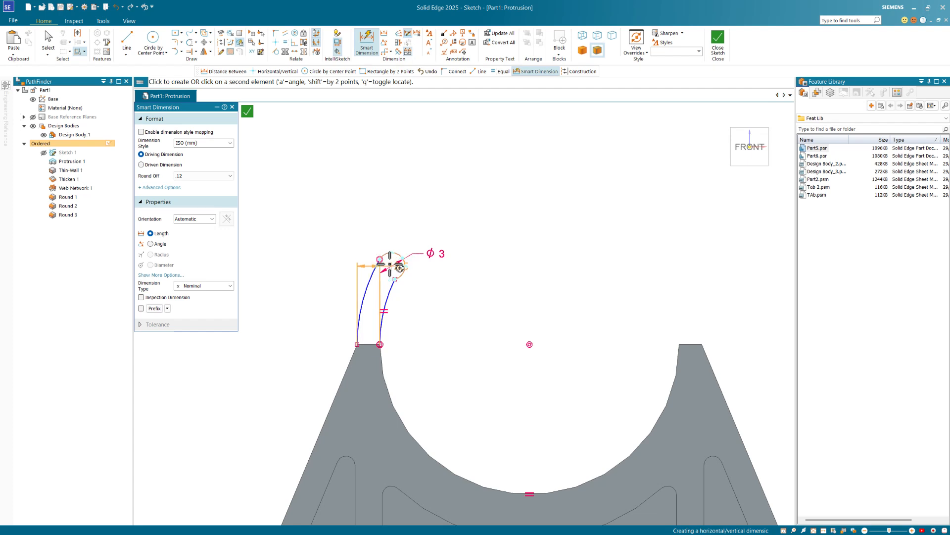
left_click(390, 258)
left_click(475, 304)
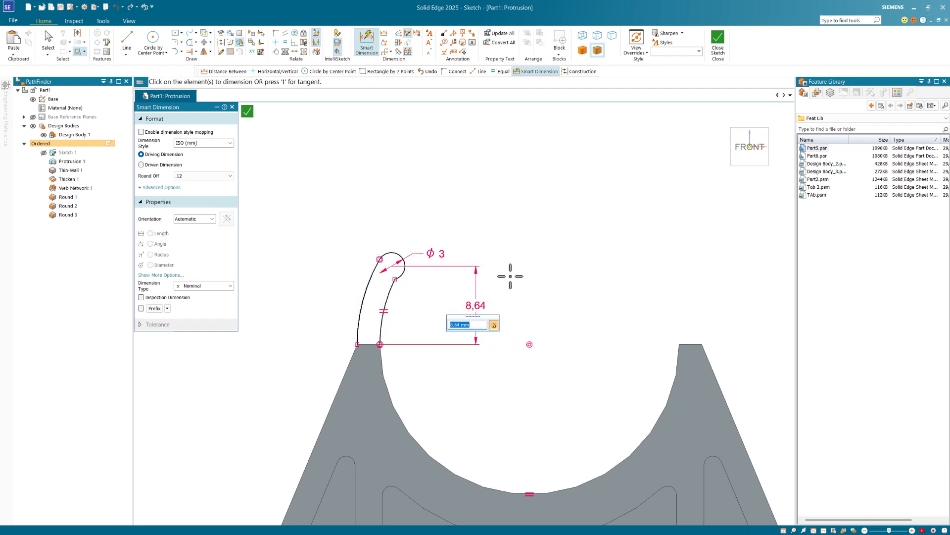
type("8.5")
key("Return")
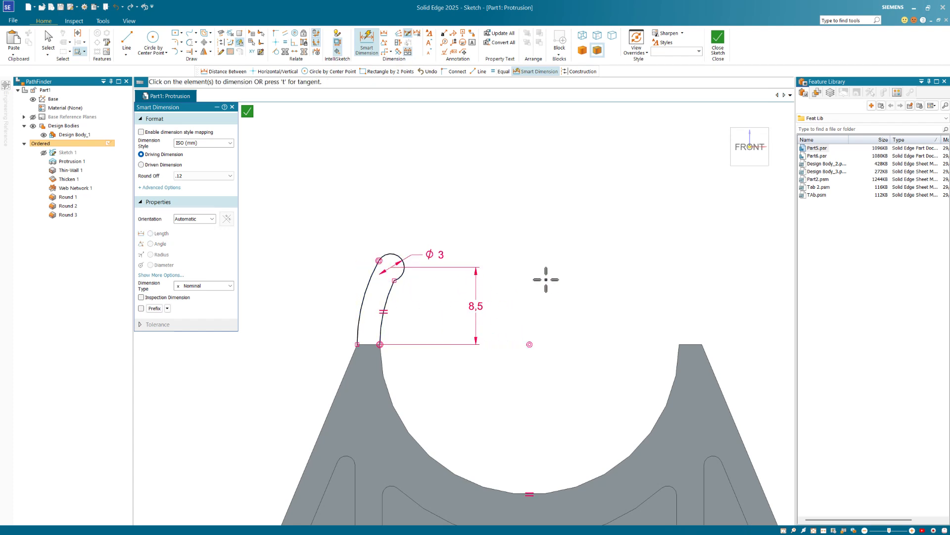
key("Escape")
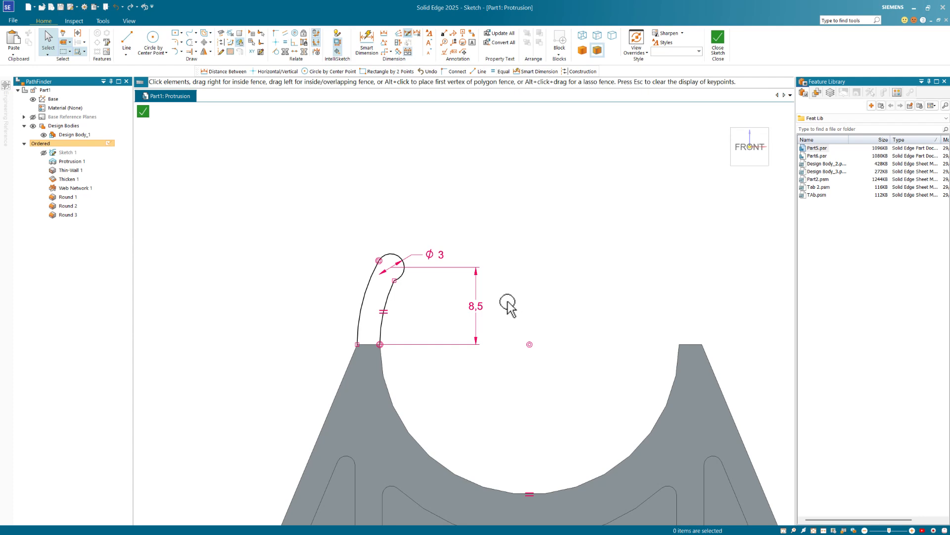
left_click(717, 40)
- Extrude the hook profile with Symmetric extent and 20 mm distance to make Protrusion 2
scroll(352, 159, "up", 4)
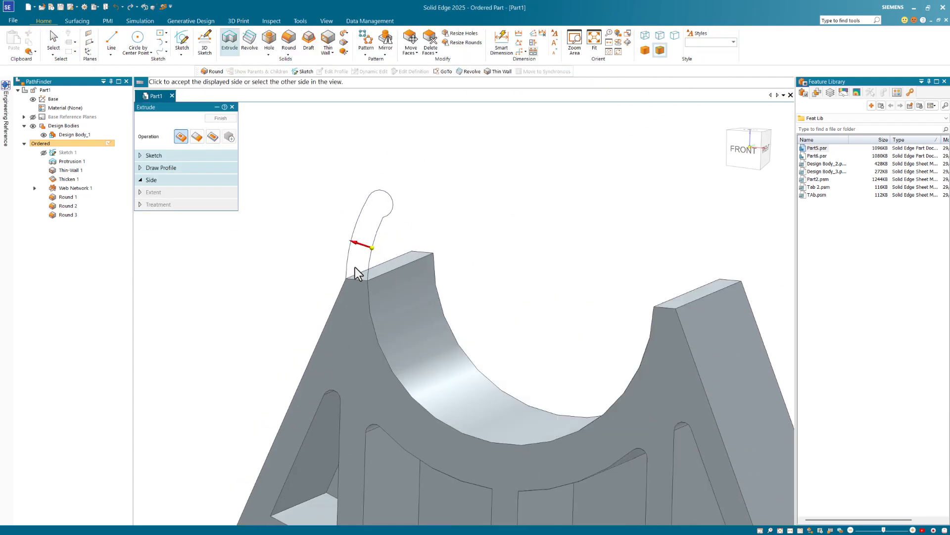
scroll(350, 241, "up", 2)
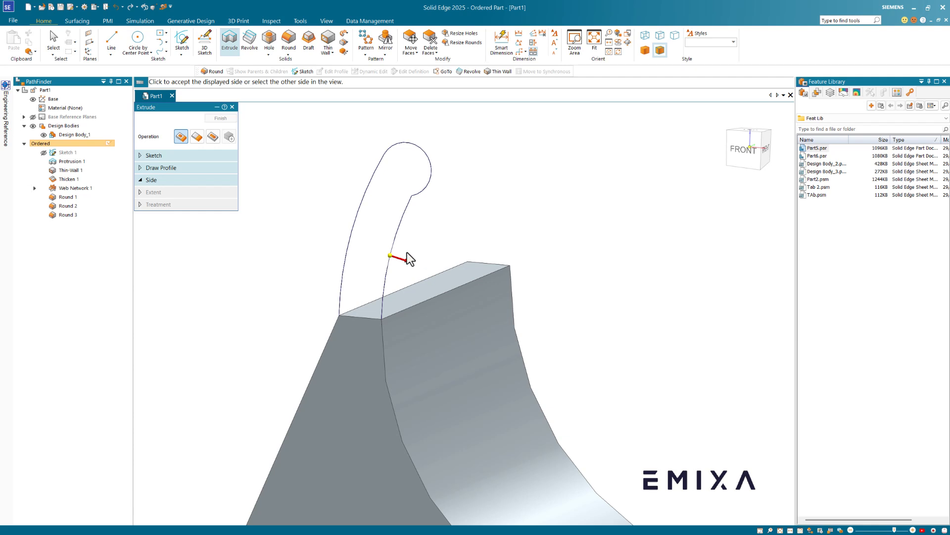
left_click(359, 251)
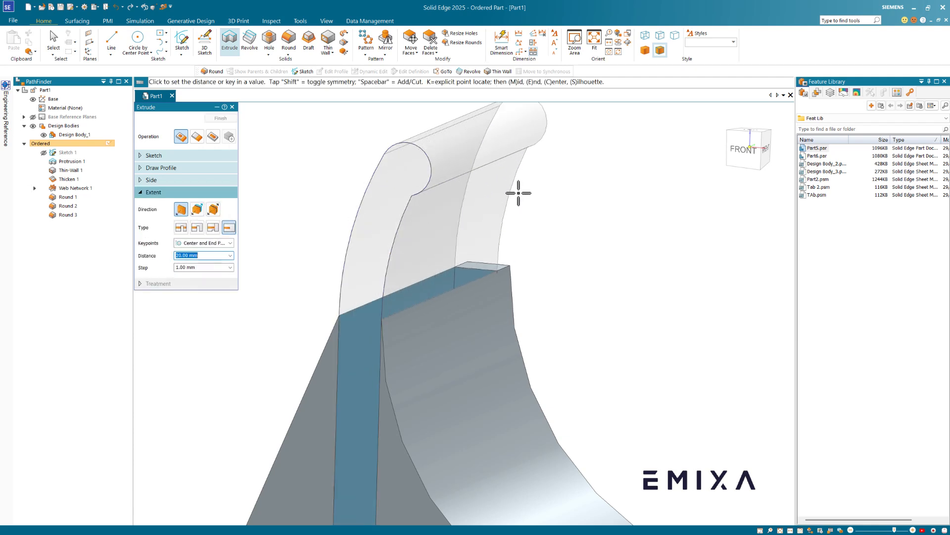
key("space")
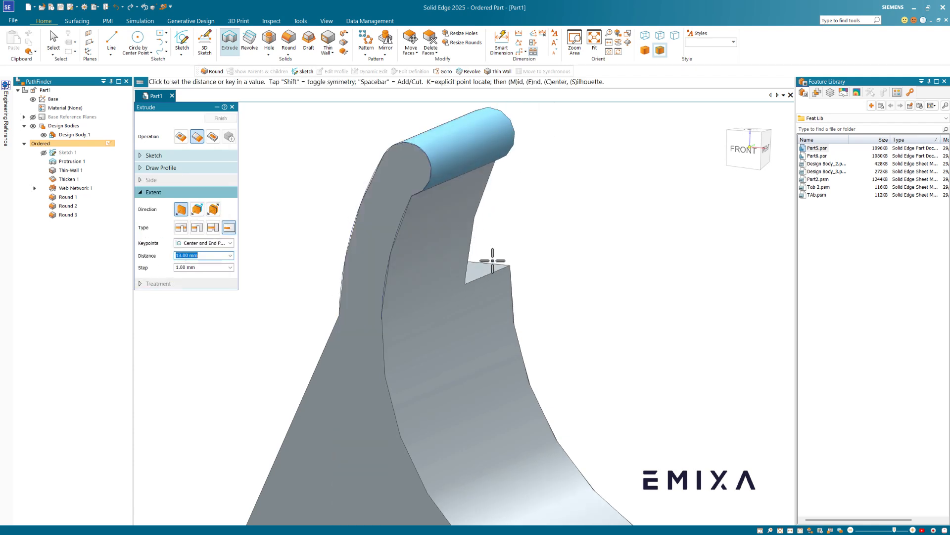
left_click(198, 229)
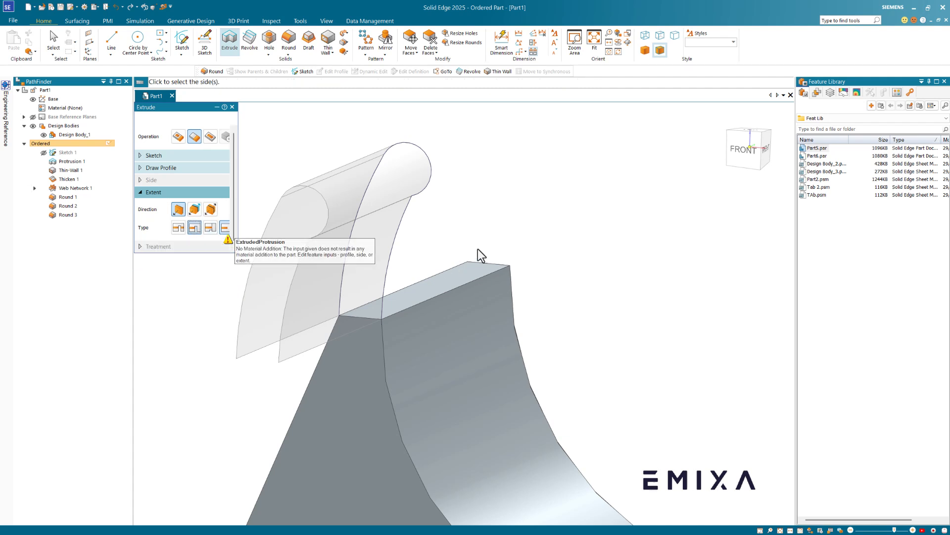
left_click(233, 230)
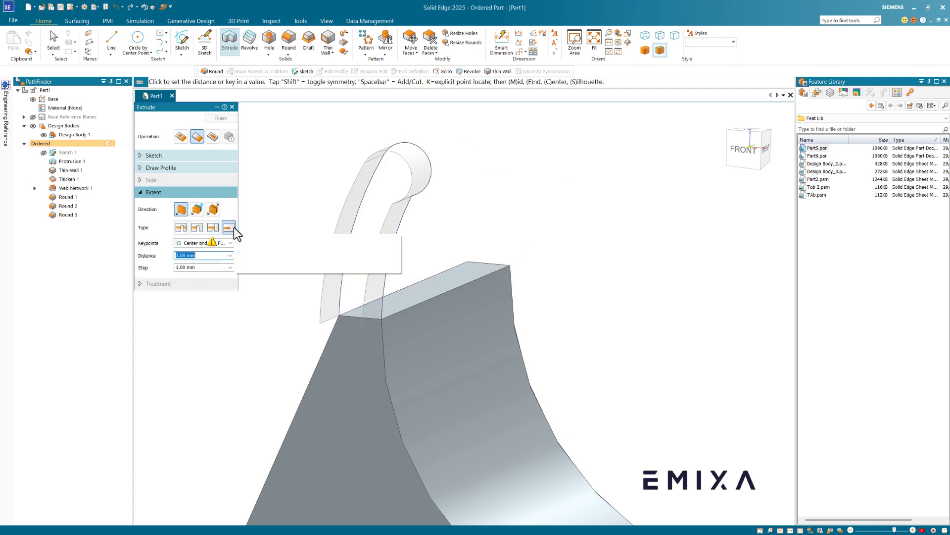
left_click(512, 274)
left_click(220, 119)
key("Escape")
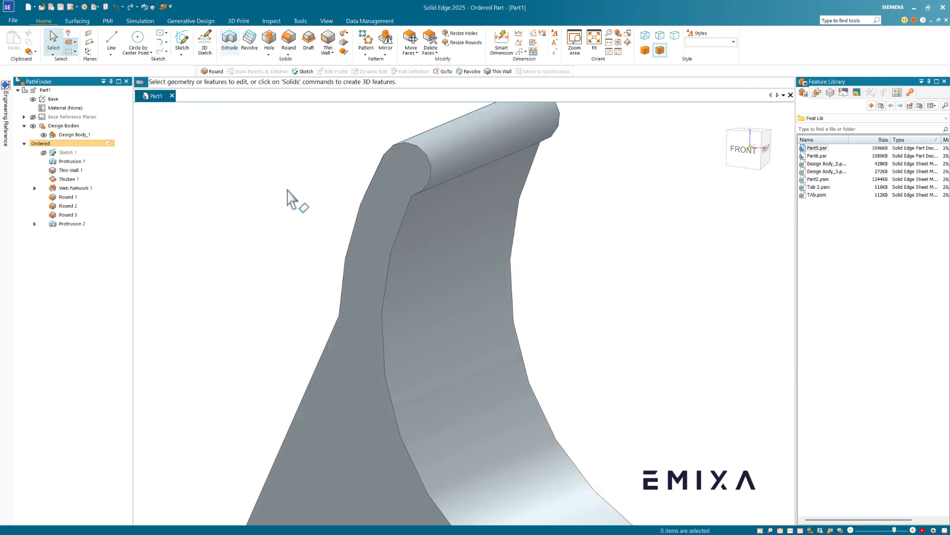
scroll(287, 190, "down", 5)
middle_click_drag(563, 209, 551, 205)
scroll(561, 207, "down", 2)
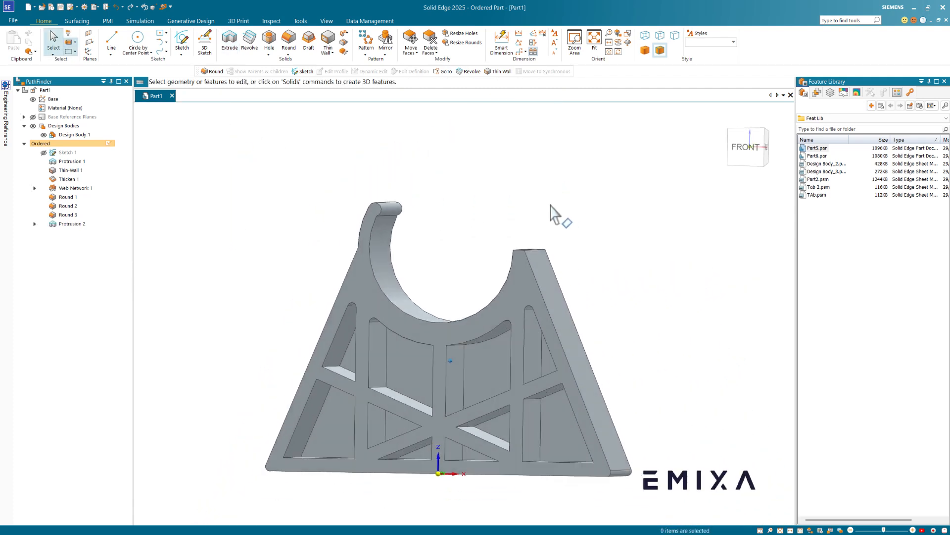
key("ctrl+f")
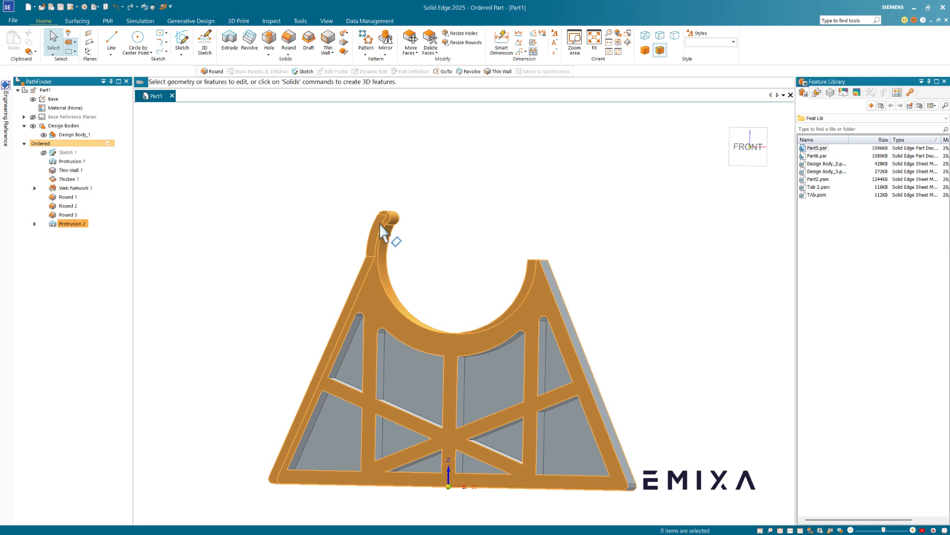
left_click(69, 223)
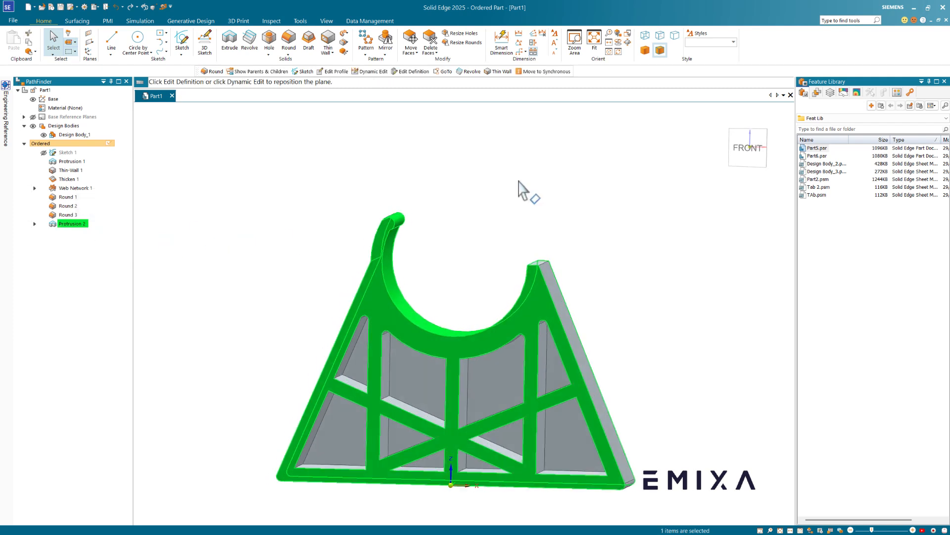
middle_click_drag(519, 187, 505, 187)
left_click(387, 44)
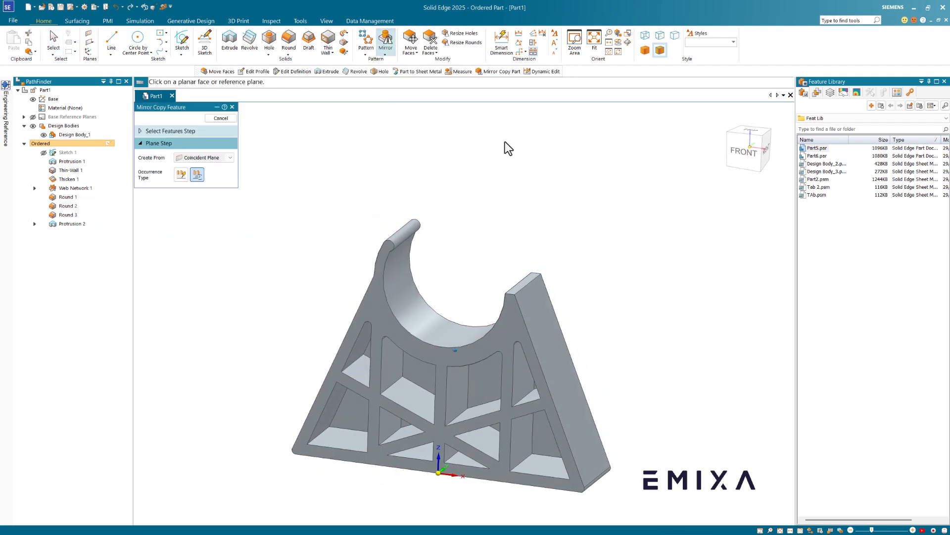
middle_click_drag(505, 142, 562, 153)
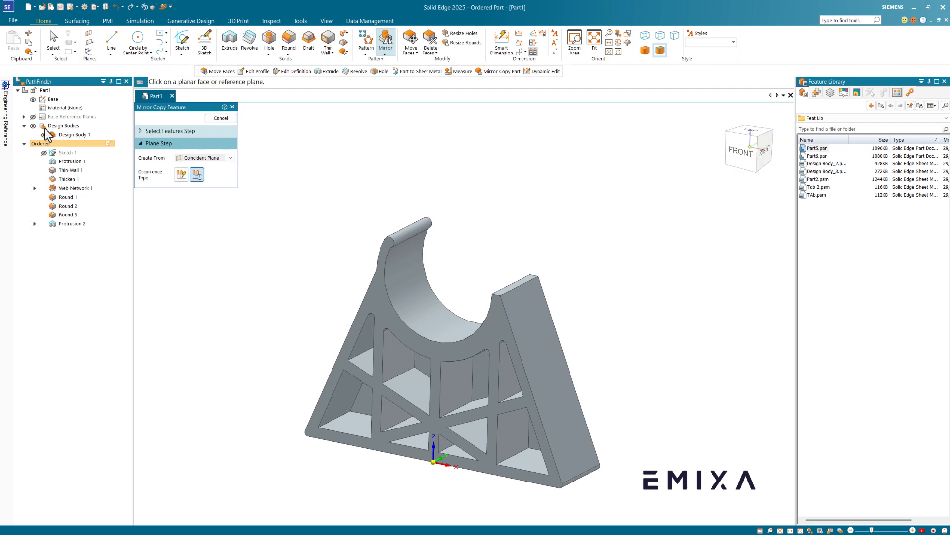
left_click(24, 117)
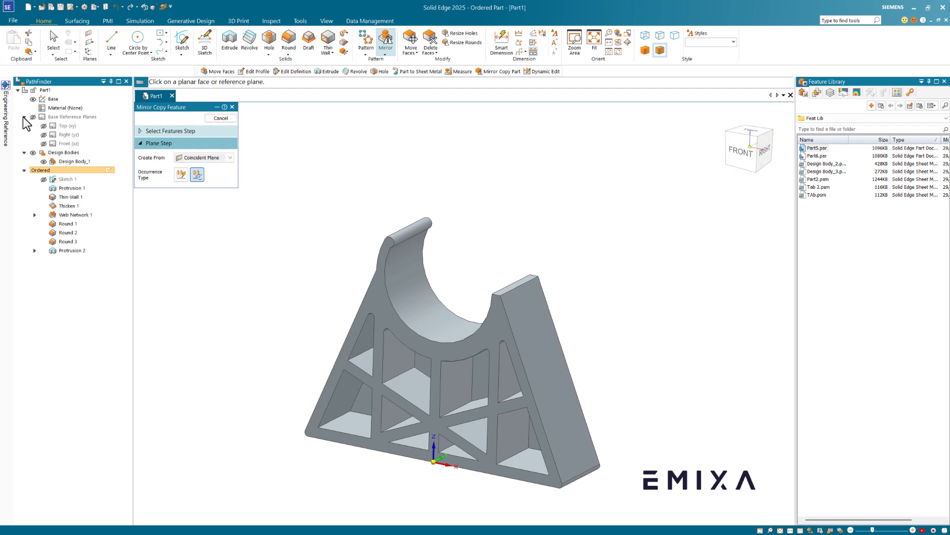
left_click(65, 134)
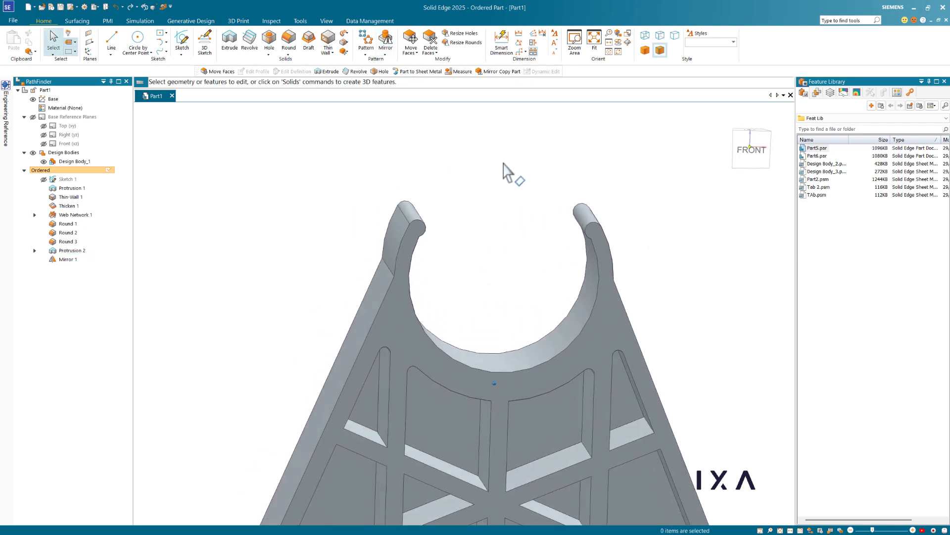
- Round the edge on each tab with a 10 mm radius
left_click(288, 44)
left_click(525, 257)
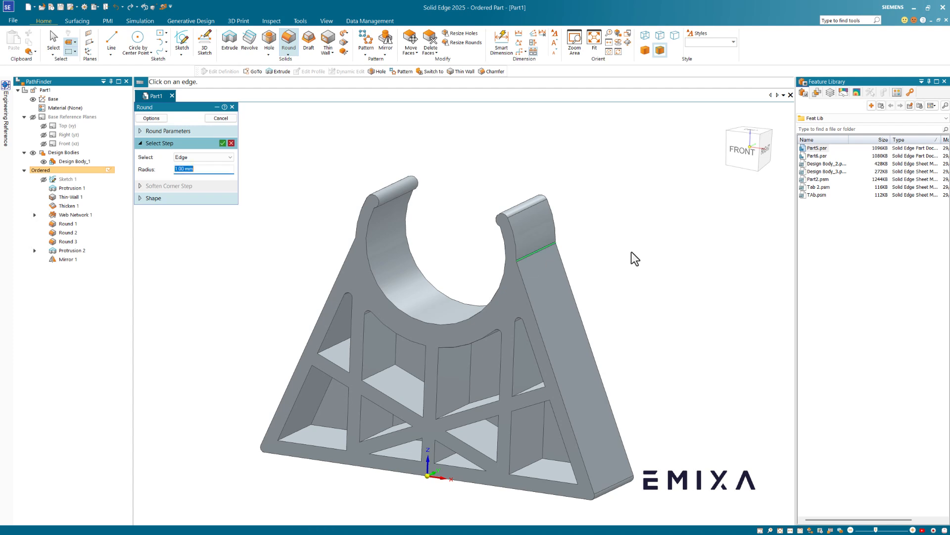
left_click(427, 251)
left_click(407, 246)
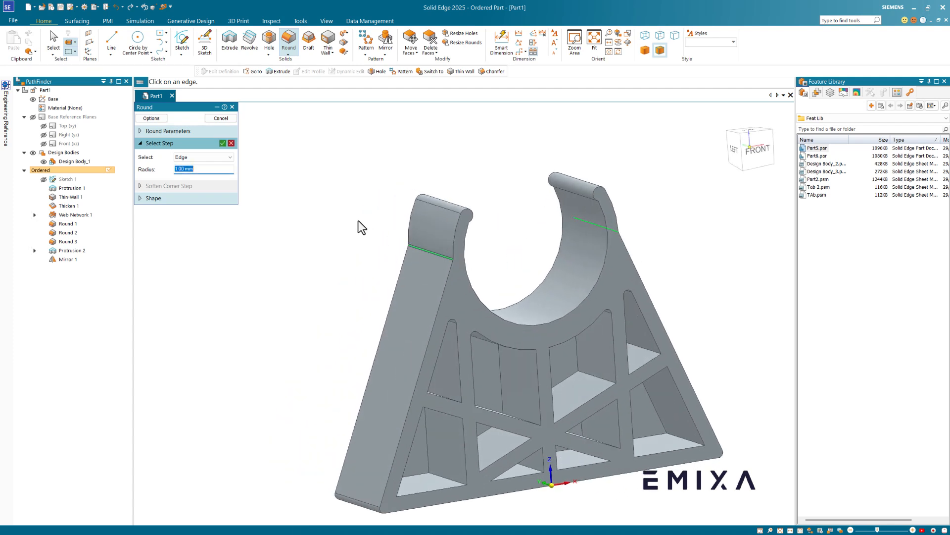
key("Tab")
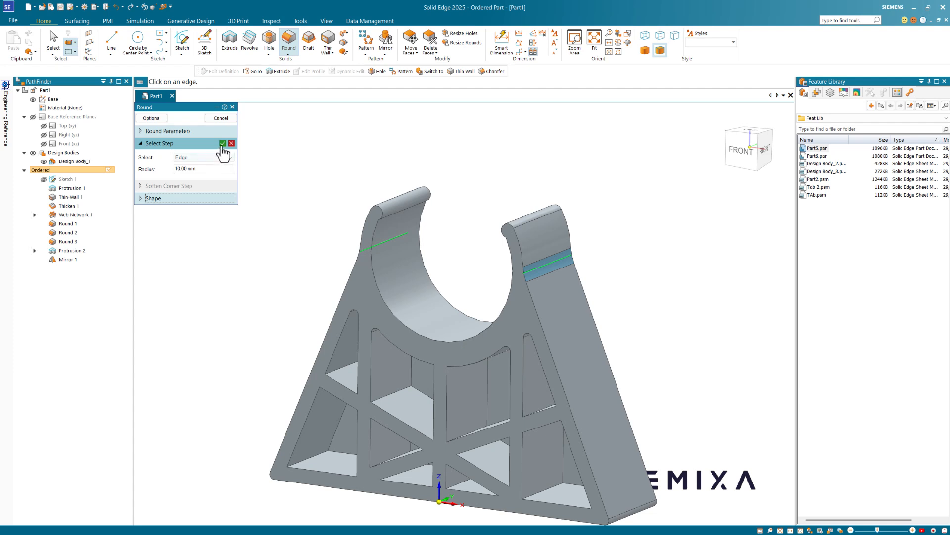
left_click(221, 117)
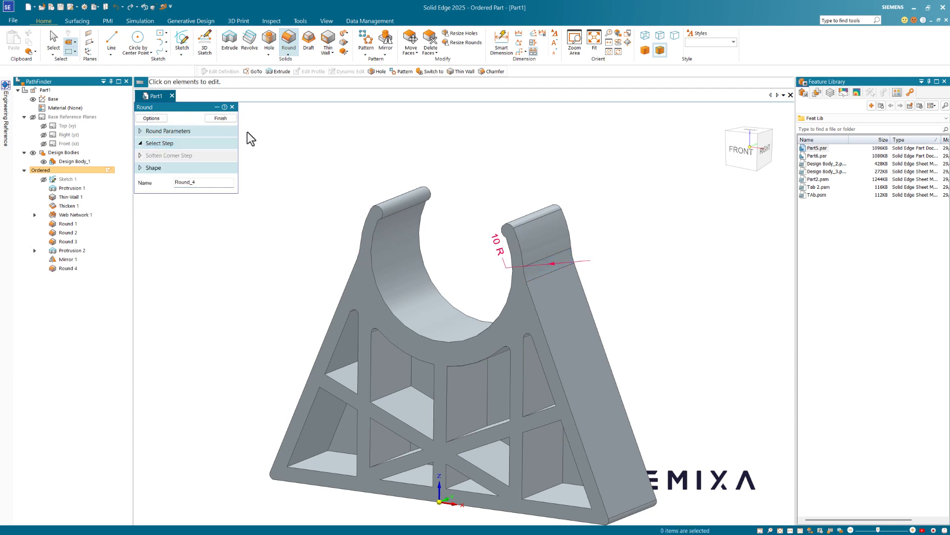
left_click(221, 118)
- Orbit the part to an angled view showing the base and bring up the Inspect tools
key("ctrl+f")
scroll(669, 198, "up", 3)
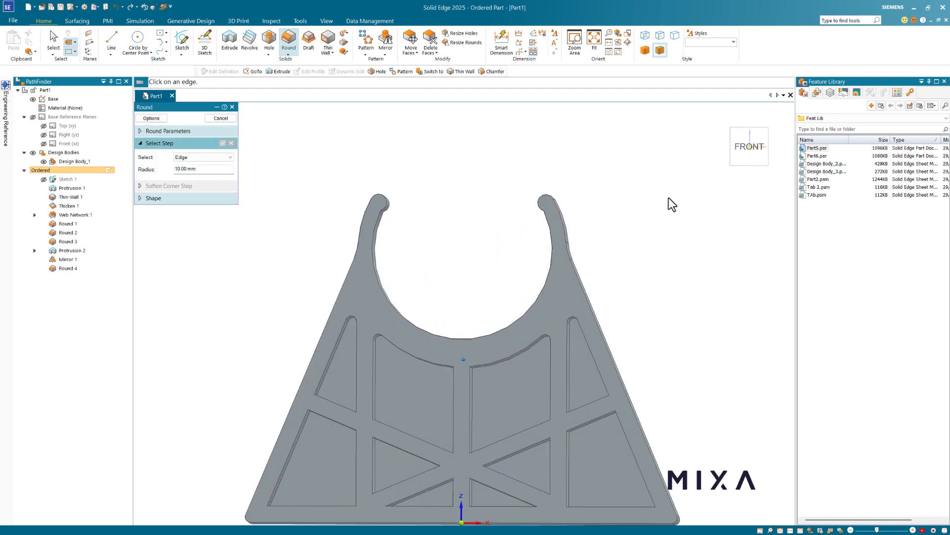
middle_click_drag(670, 197, 287, 137)
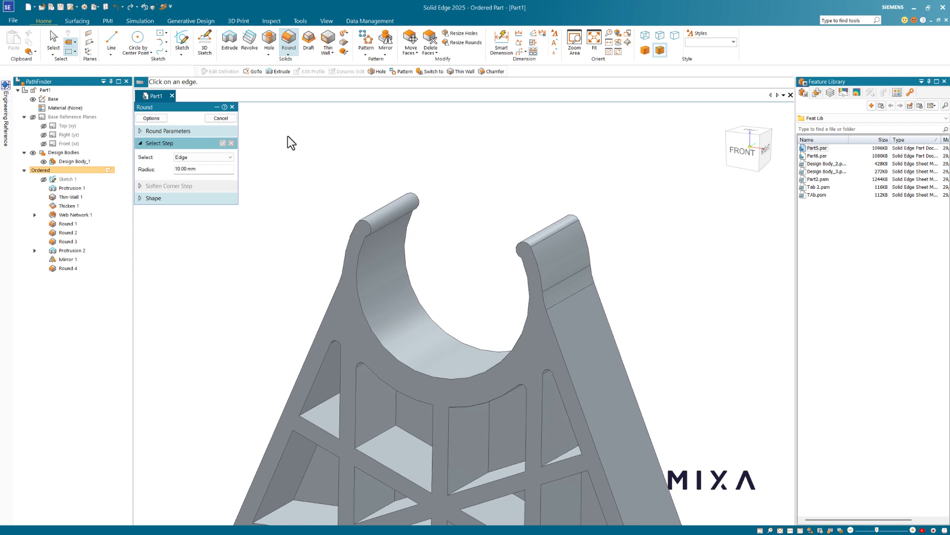
left_click(269, 21)
middle_click_drag(403, 215, 346, 193)
- Measure the left hook rod face (3.00 mm diameter) and its 28.11 mm distance to the right rod
left_click(43, 42)
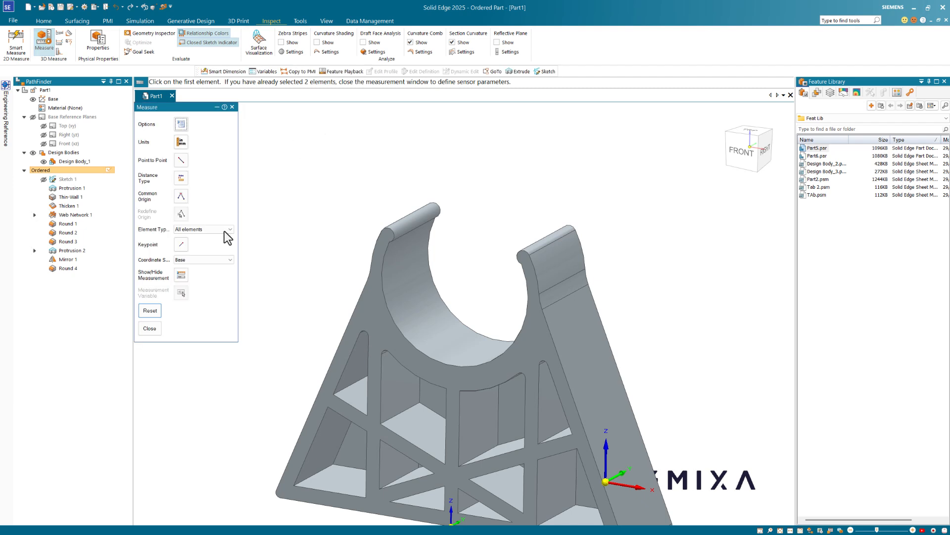
left_click(210, 230)
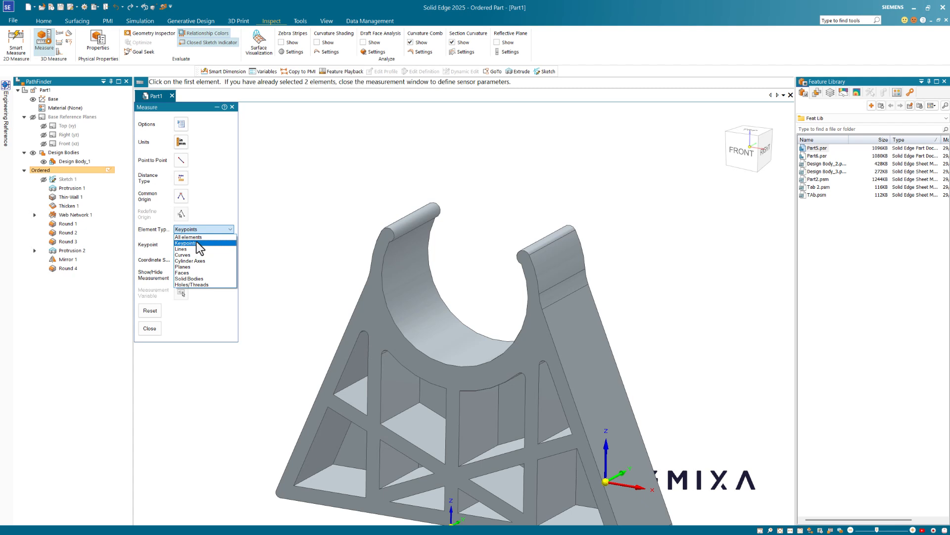
left_click(197, 274)
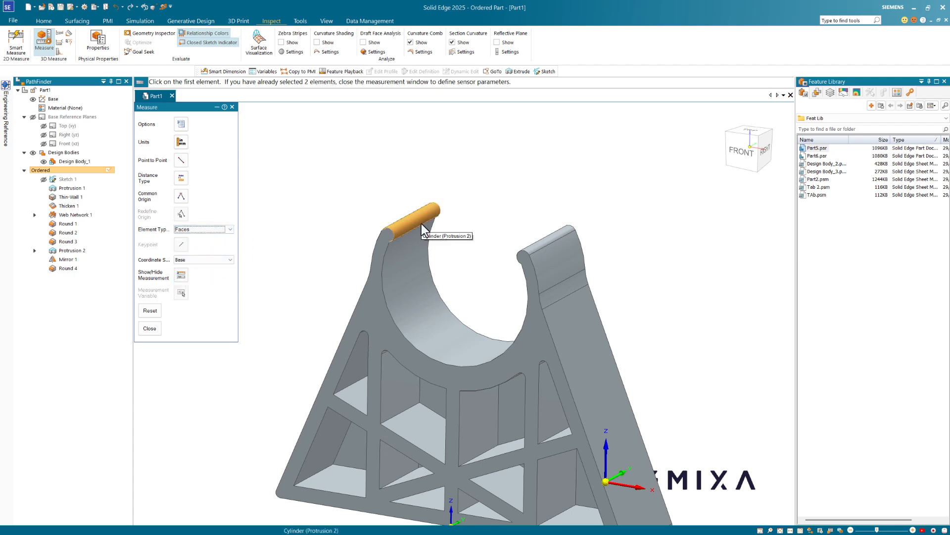
left_click(421, 224)
middle_click_drag(444, 206, 484, 193)
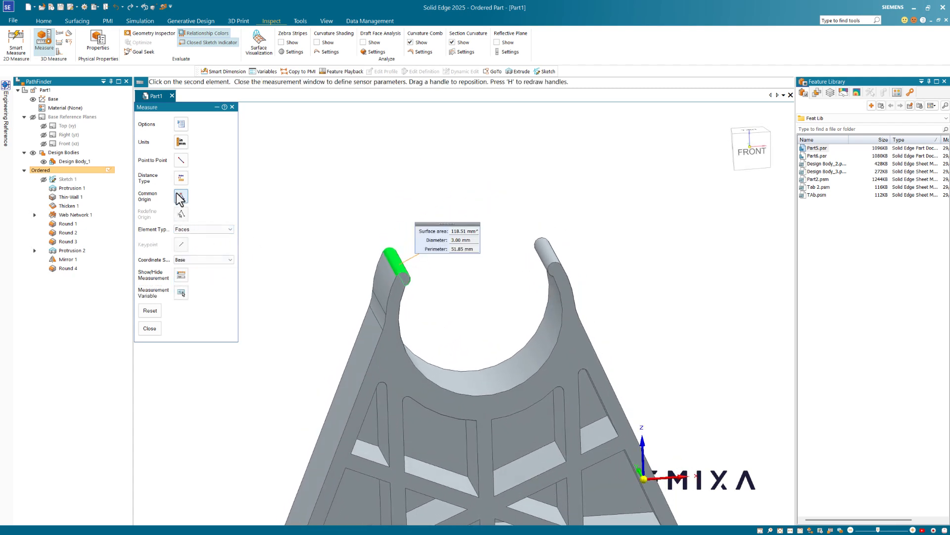
left_click(181, 161)
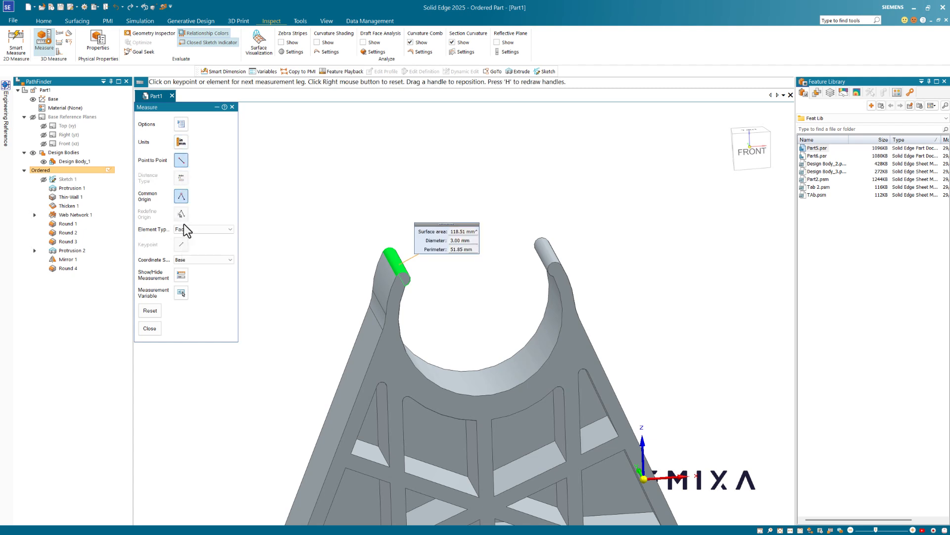
middle_click_drag(430, 226, 488, 238)
left_click(540, 260)
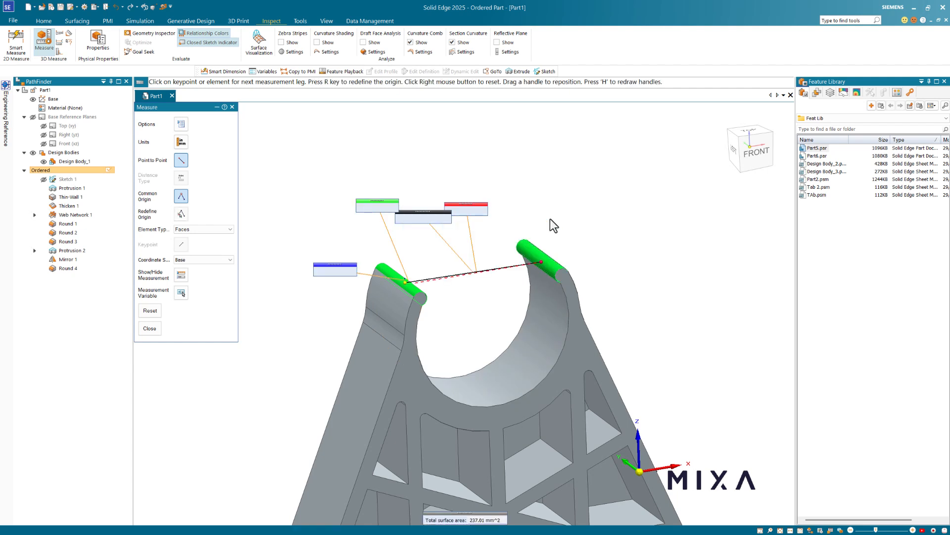
mouse_move(567, 200)
middle_mouse_down()
mouse_move(559, 194)
mouse_move(563, 206)
mouse_move(578, 203)
middle_mouse_up()
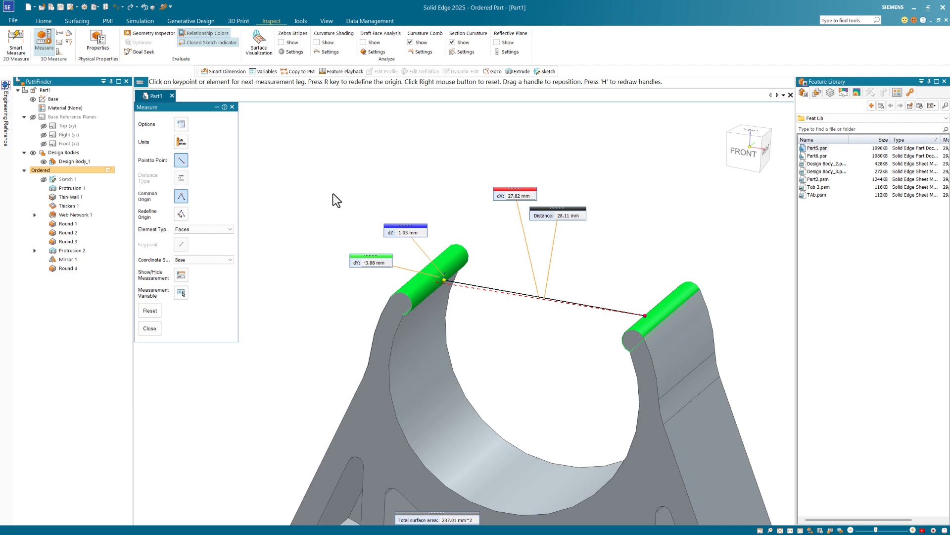
- Close the measurement, cancel the pending round, and Dynamic Edit Protrusion 2
left_click(151, 329)
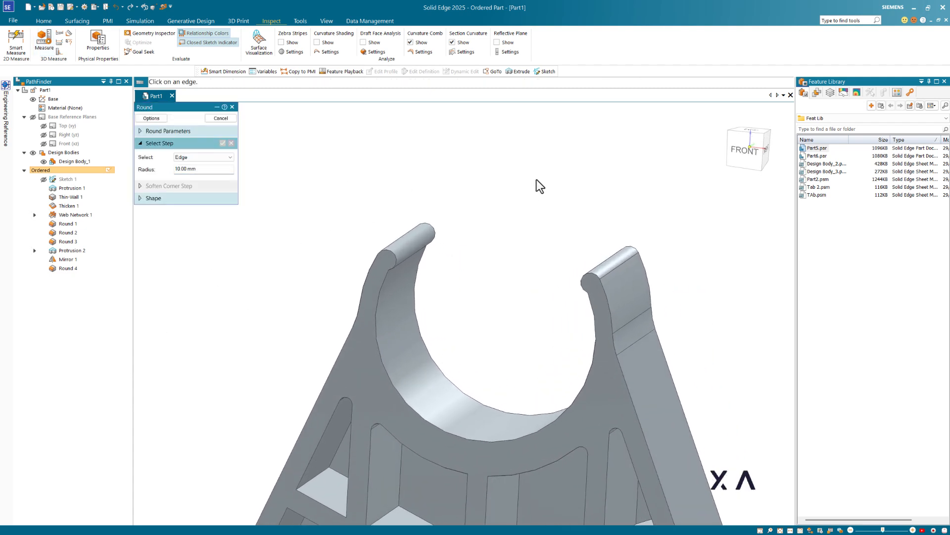
left_click(221, 118)
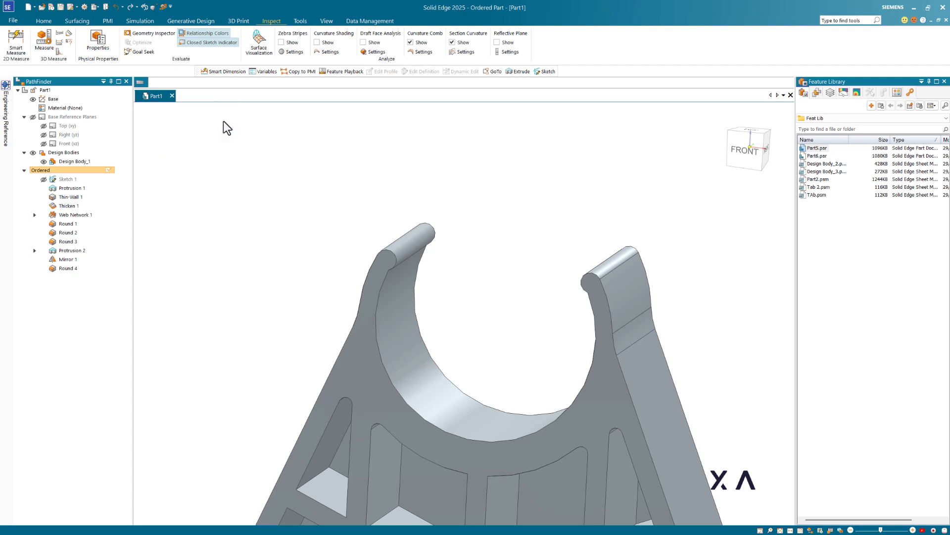
left_click(69, 251)
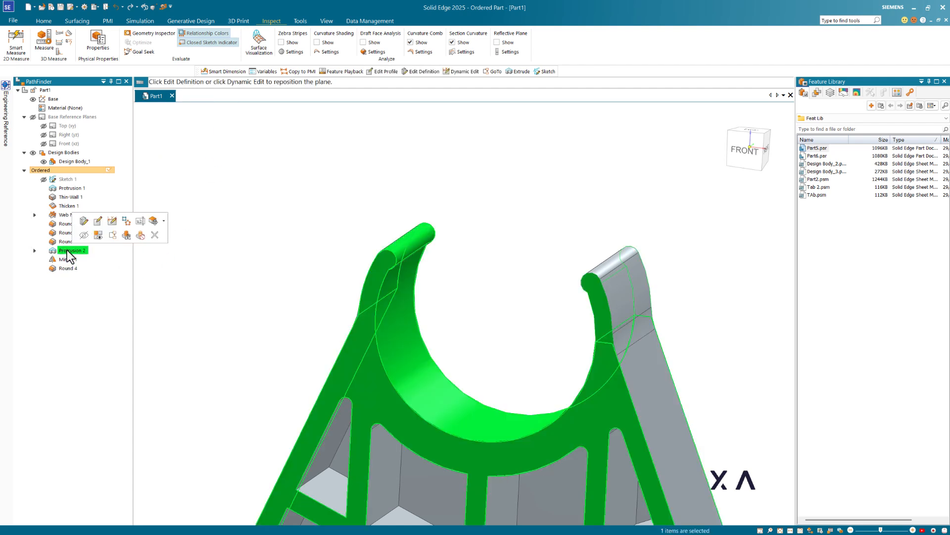
left_click(112, 221)
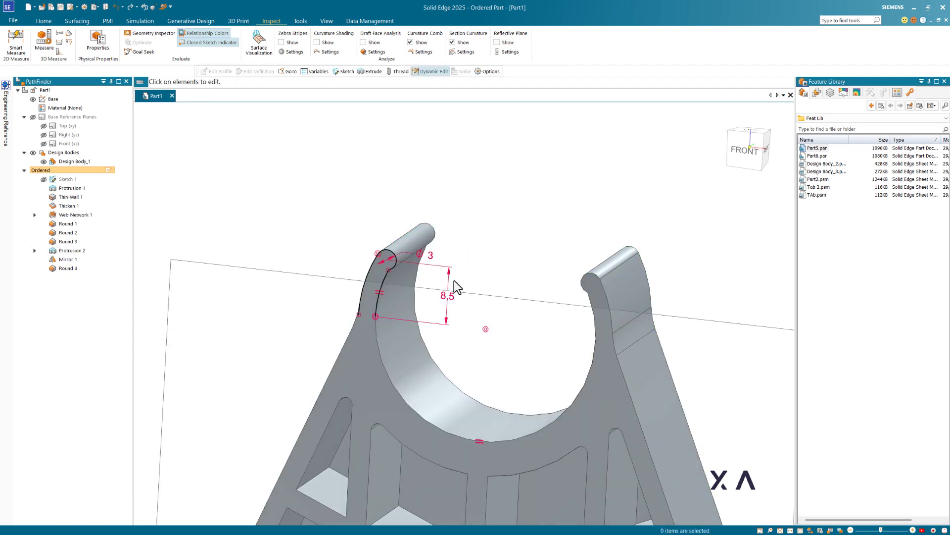
- Change the hook's 8.5 mm height dimension to a shorter value and fit the part in view
left_click(450, 299)
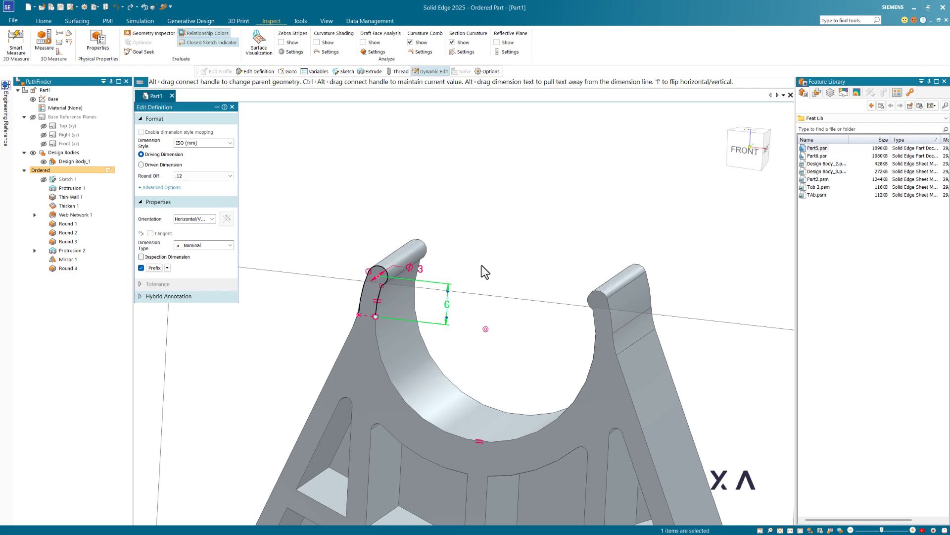
left_click(500, 239)
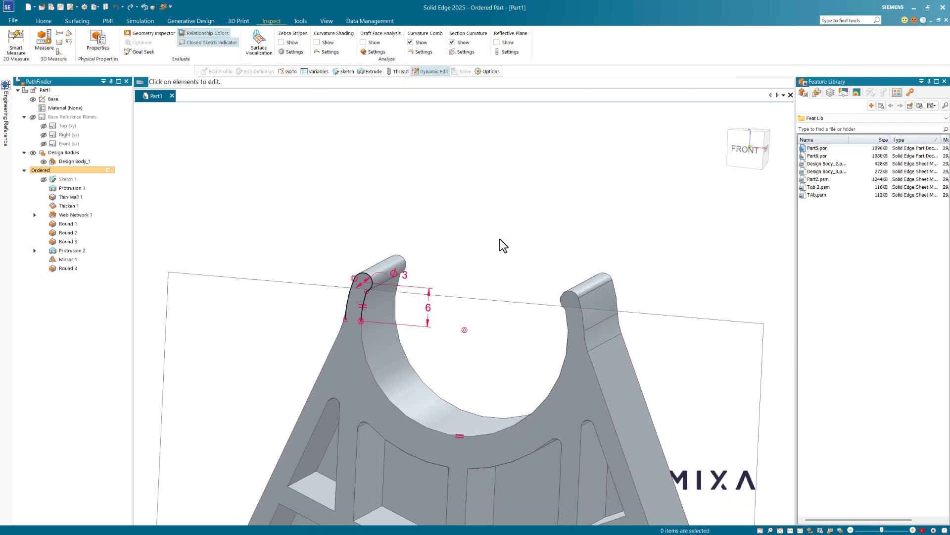
left_click(429, 306)
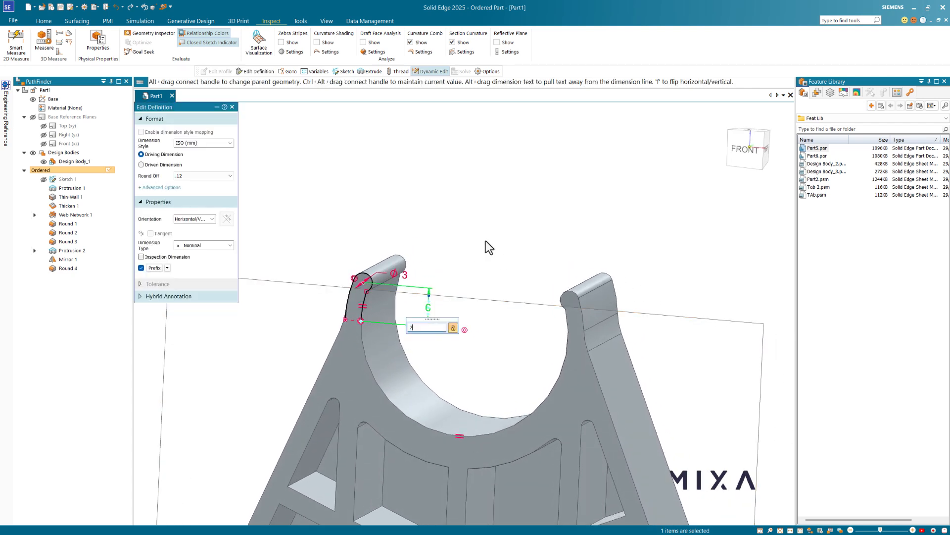
left_click(487, 241)
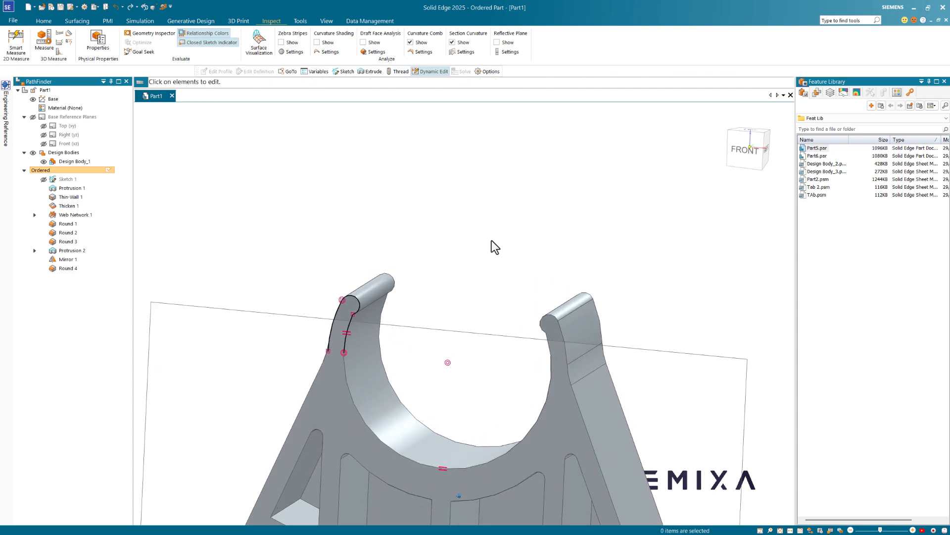
key("Escape")
left_click(488, 240)
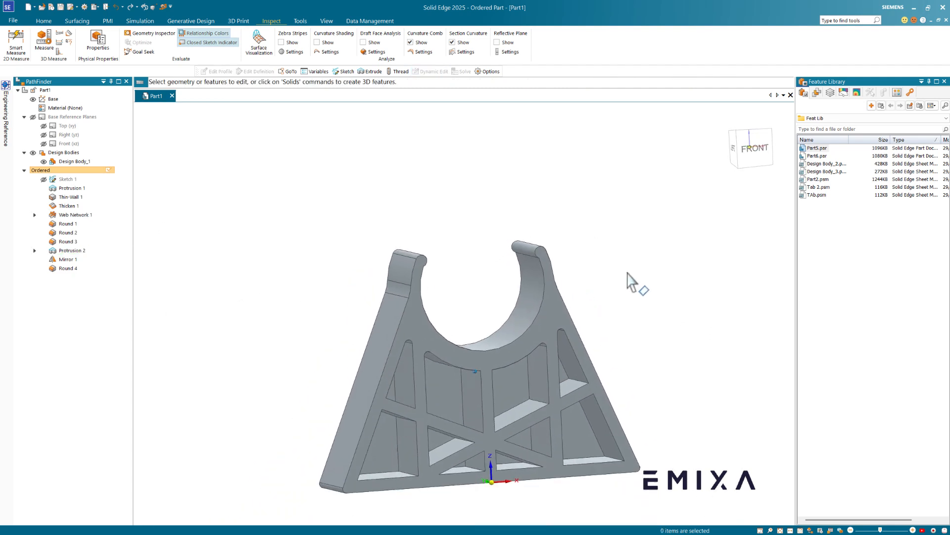
left_click(780, 530)
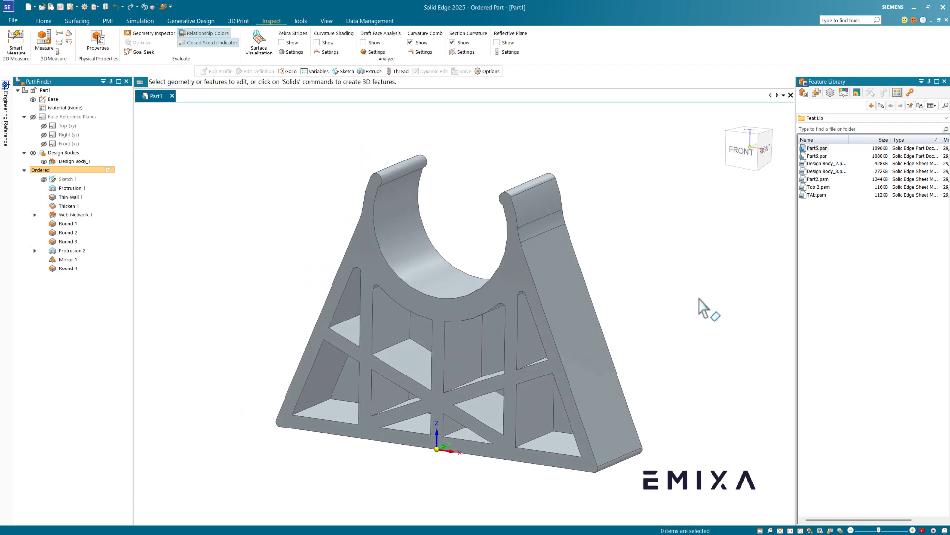
- Export the part as 3MF with the facet tolerance set to Fine
left_click(76, 7)
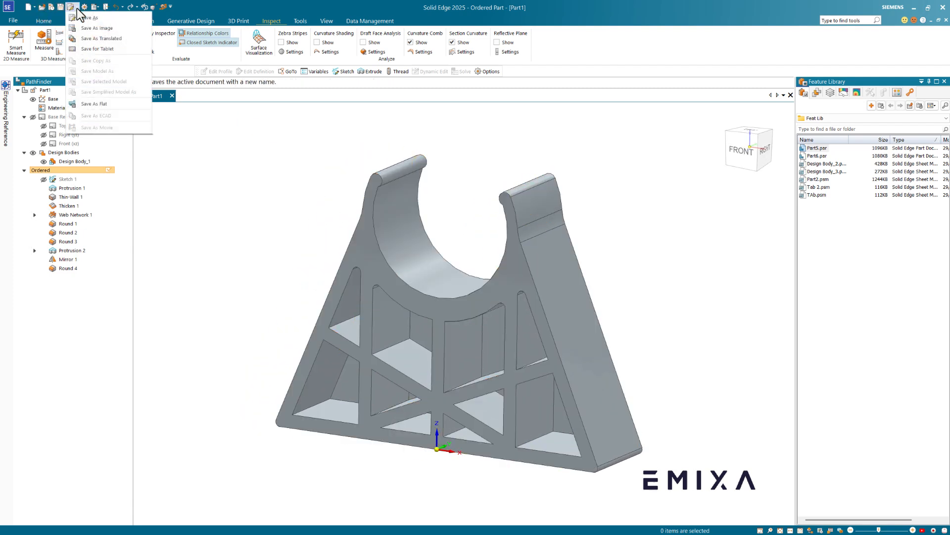
left_click(94, 28)
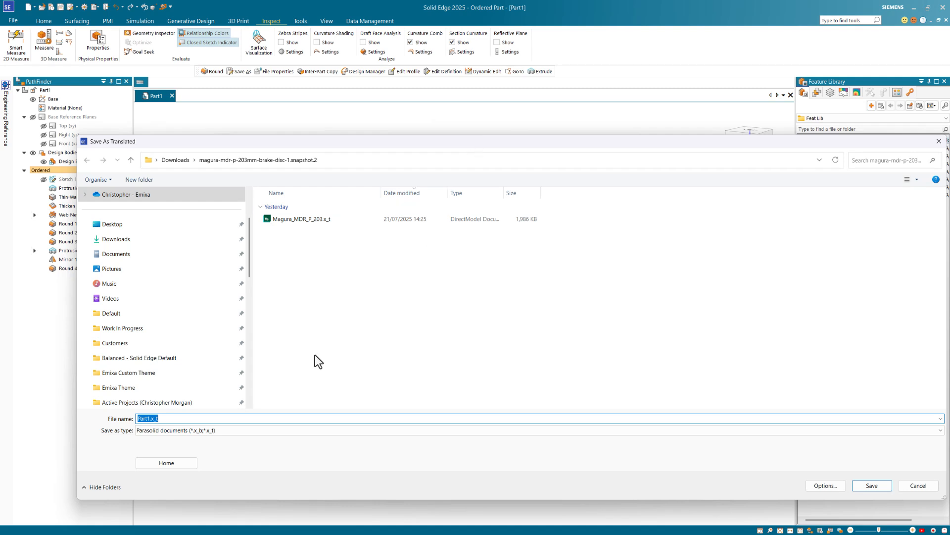
left_click(263, 429)
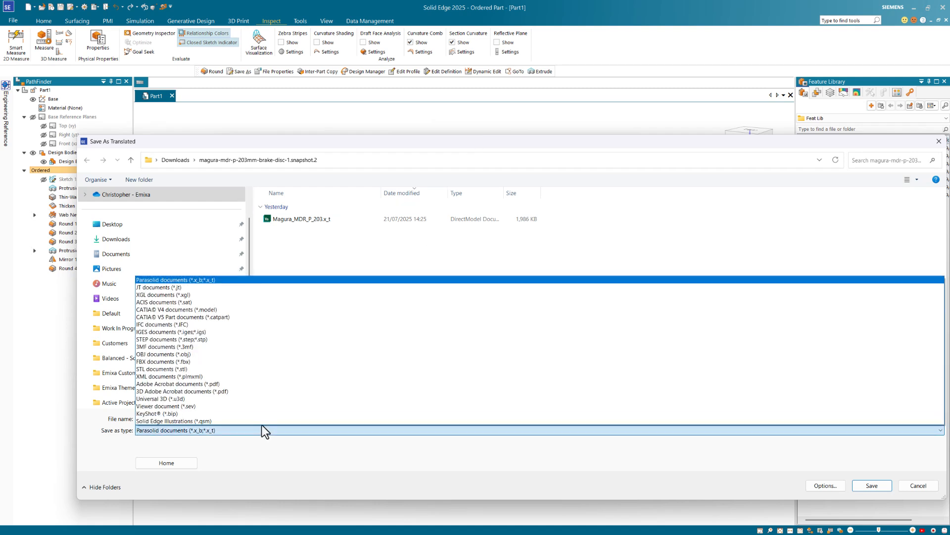
left_click(161, 346)
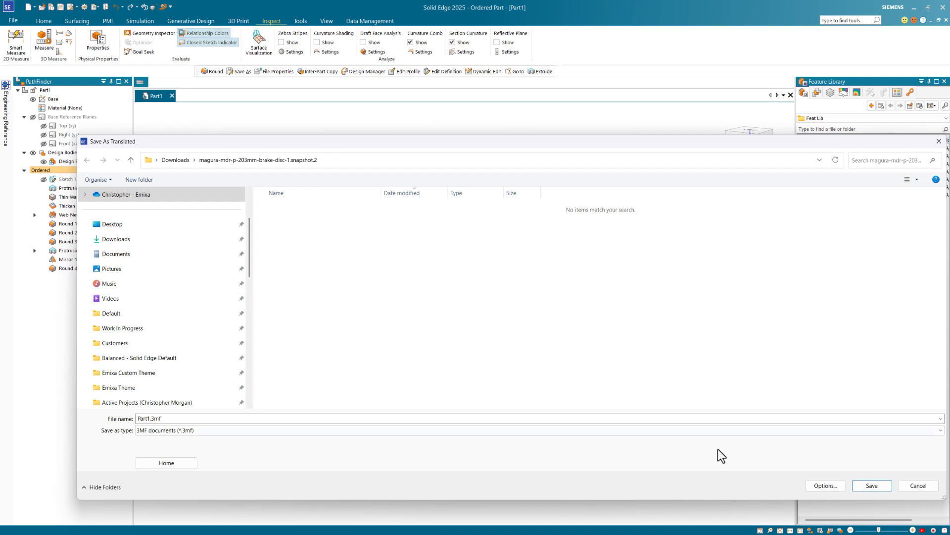
left_click(812, 485)
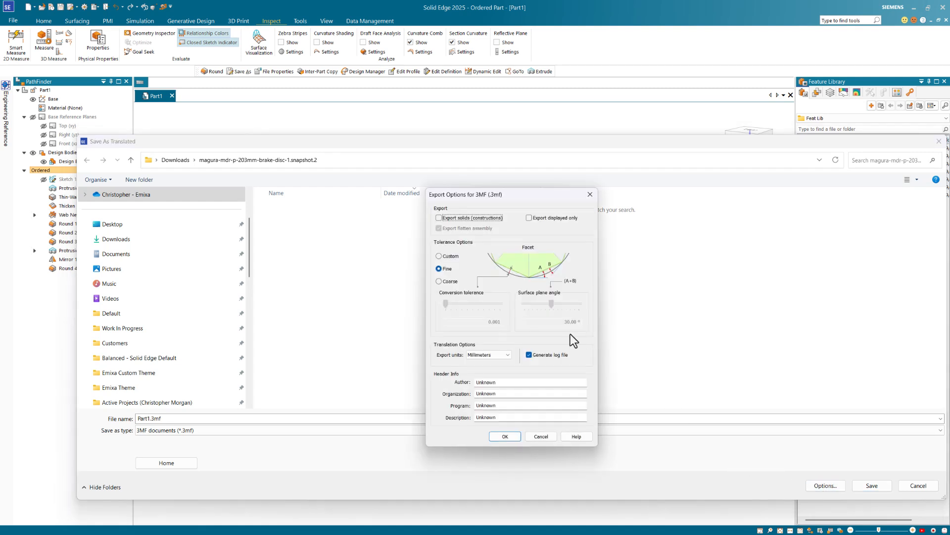
left_click(438, 281)
left_click(438, 255)
left_click(438, 269)
left_click(504, 437)
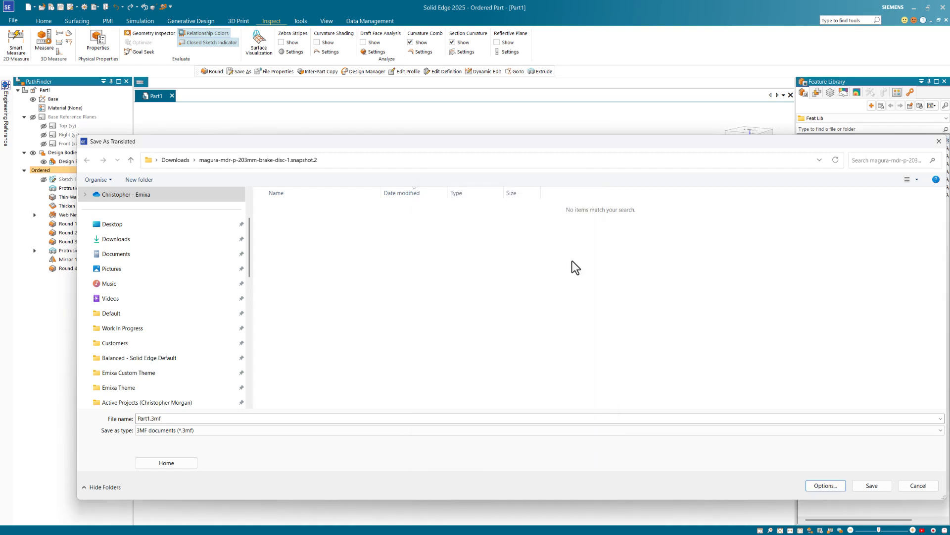
- Choose Dropbox's 3D > Bike Related folder as the save location
double_click(150, 419)
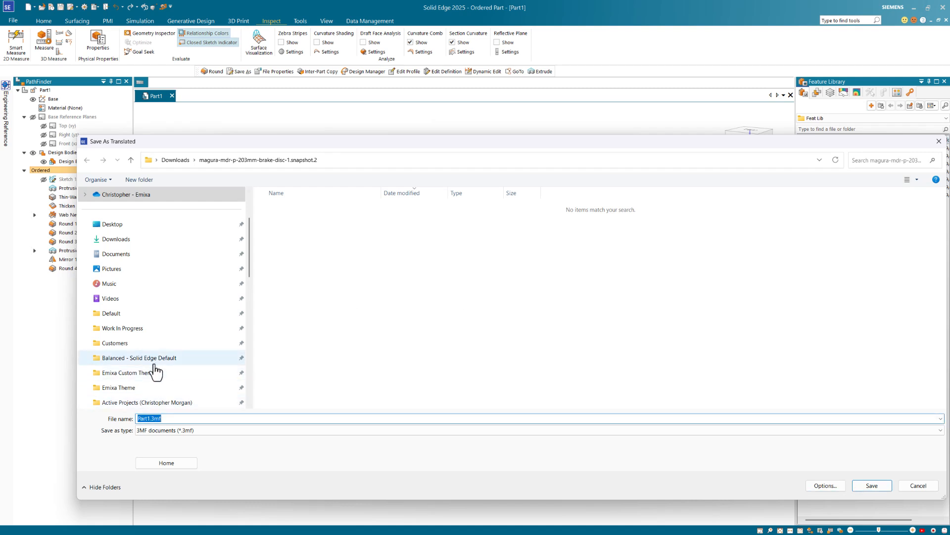
scroll(155, 329, "down", 5)
left_click(148, 328)
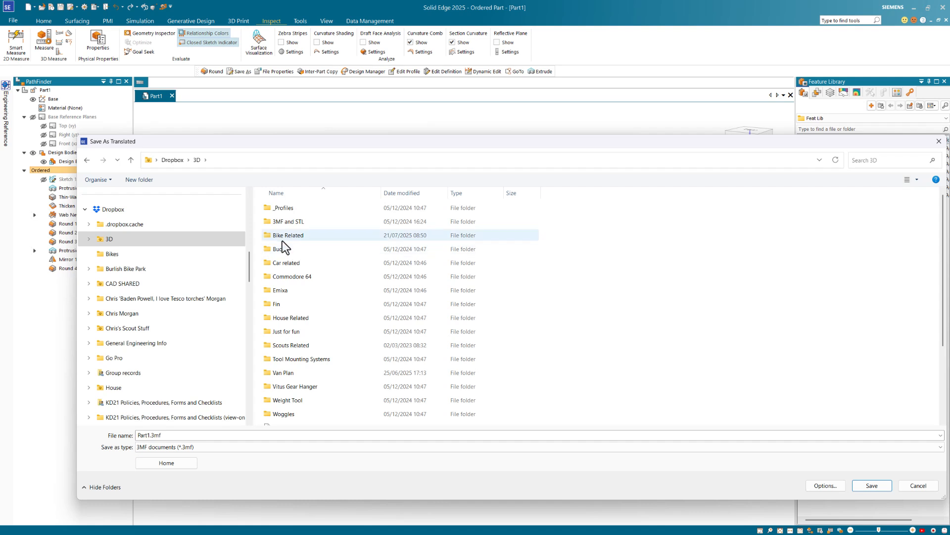
double_click(287, 235)
scroll(497, 356, "down", 1)
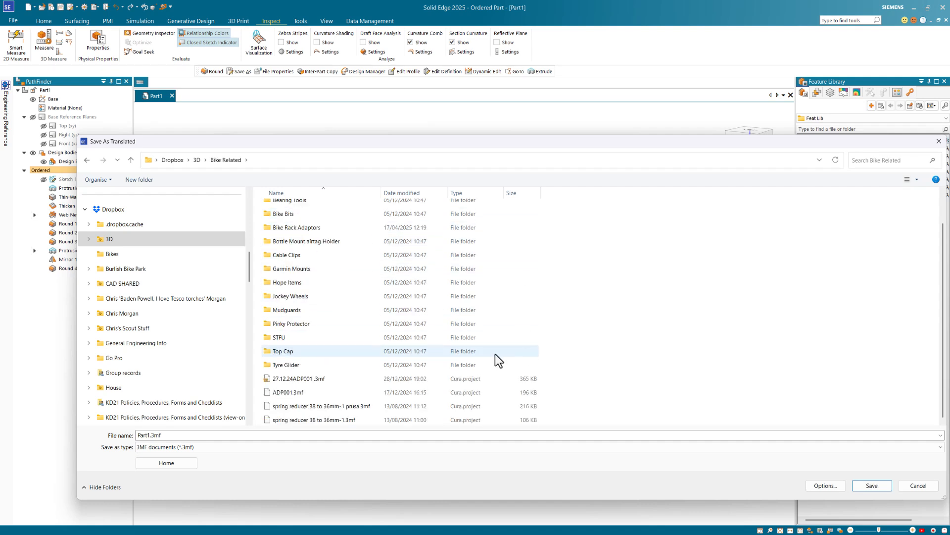
scroll(575, 322, "up", 1)
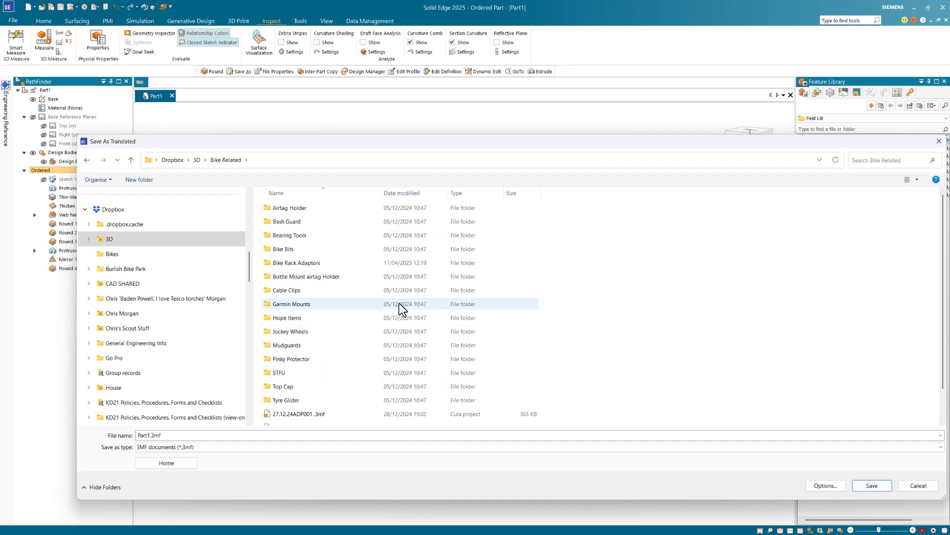
- Rename the file from Part1 to Bar Raiser and save the 3MF
left_click(148, 437)
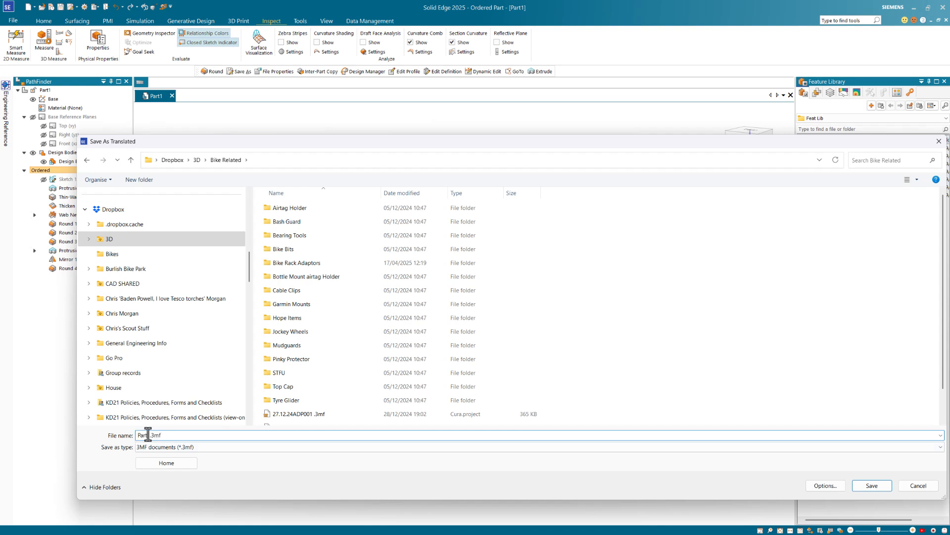
left_click_drag(148, 438, 114, 437)
key("Delete")
key("Delete")
type("b")
key("BackSpace")
key("Caps_Lock")
type("Bar Ra")
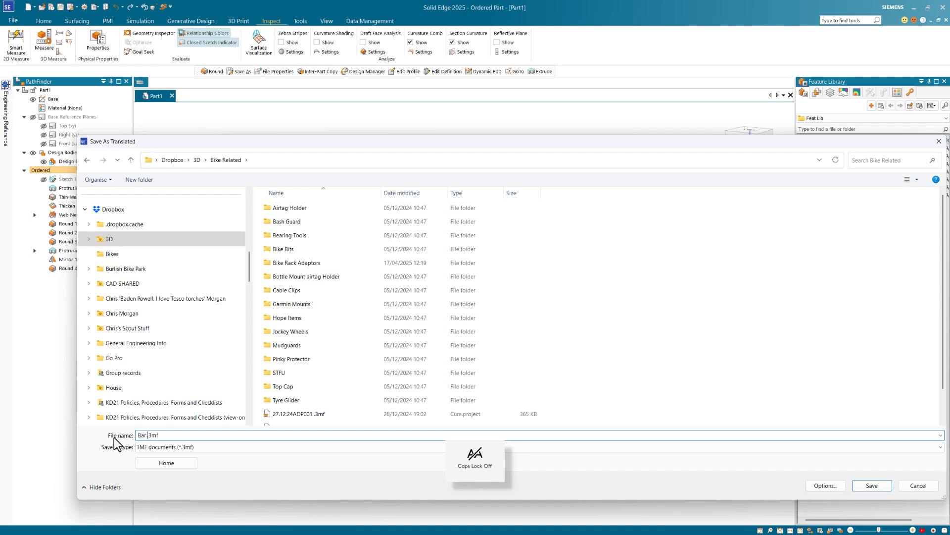
type("iser")
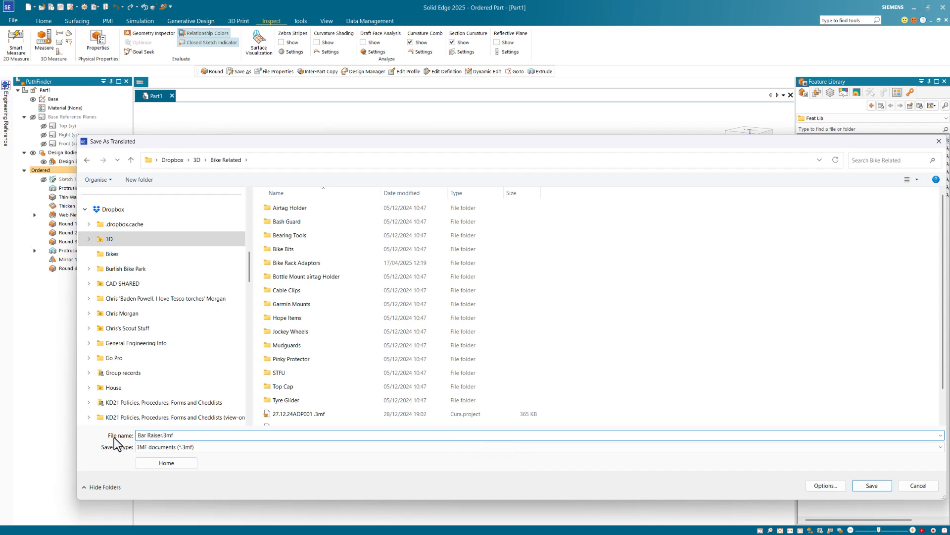
left_click(872, 485)
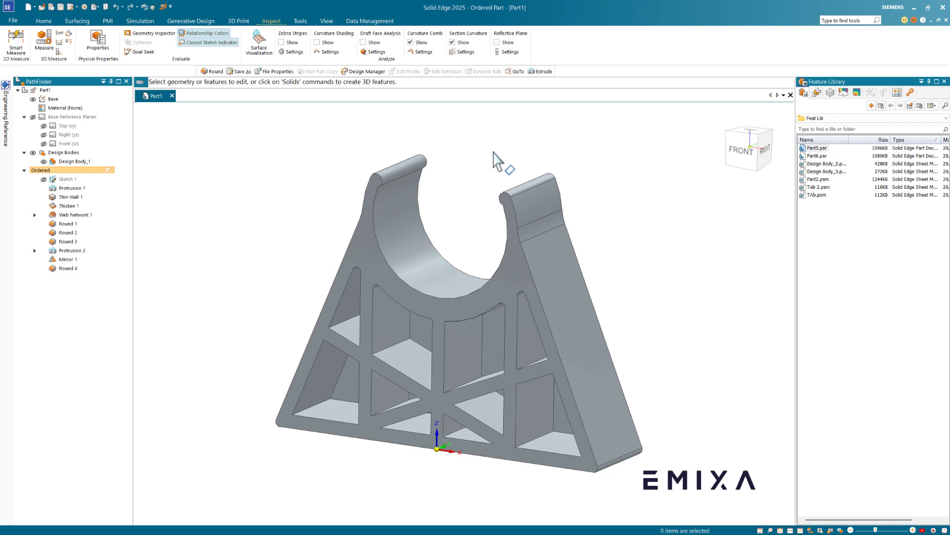
- Launch VoxelMaker from Windows search
key("super")
type("vo")
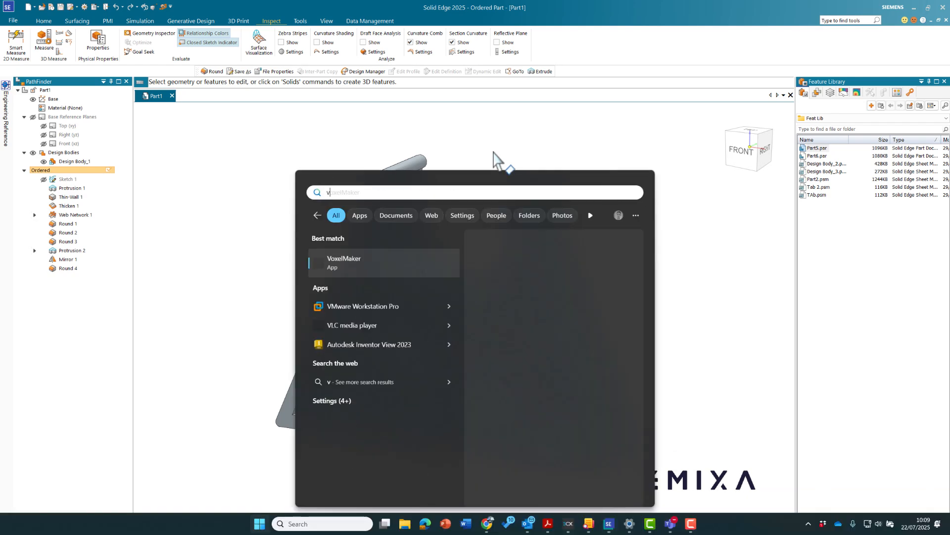
left_click(356, 257)
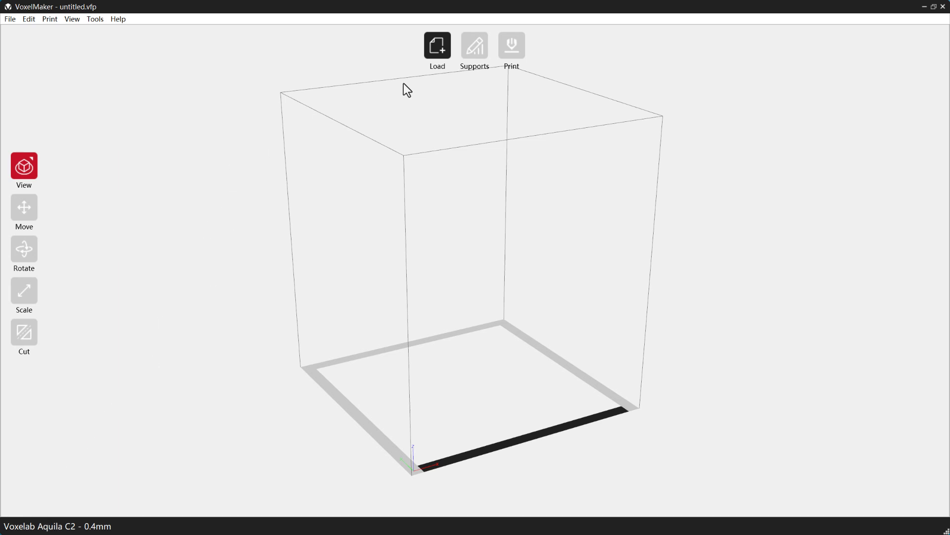
- Load Bar Raiser.3mf from the Bike Related folder and open the print settings
left_click(436, 48)
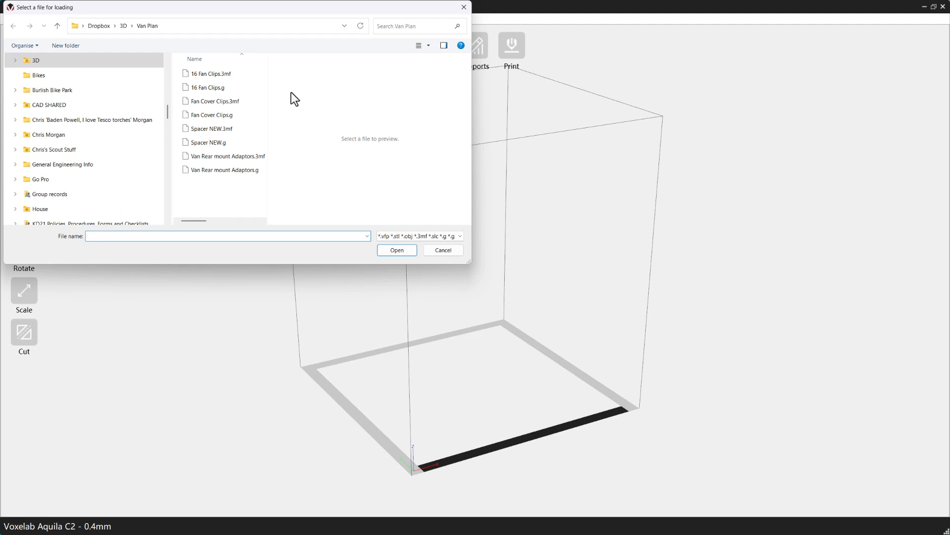
left_click(123, 26)
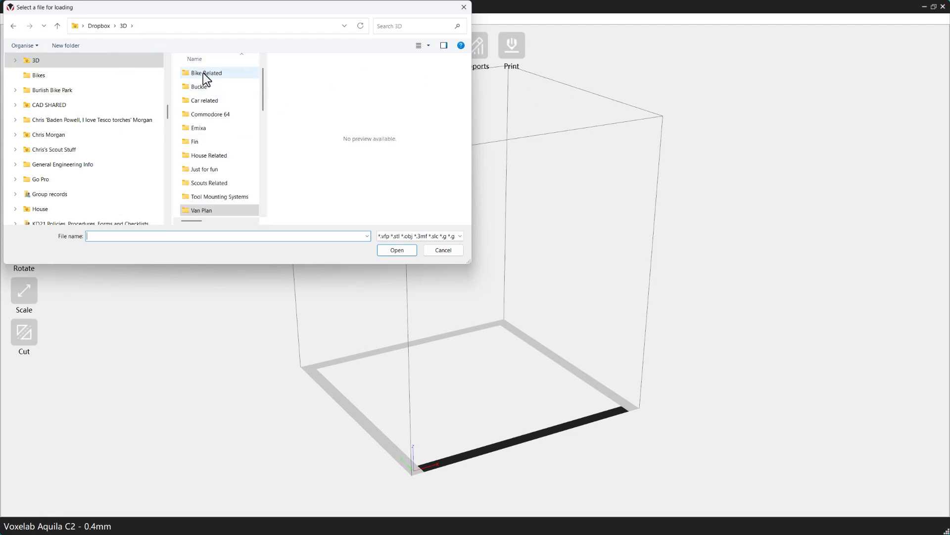
double_click(203, 73)
scroll(218, 194, "down", 5)
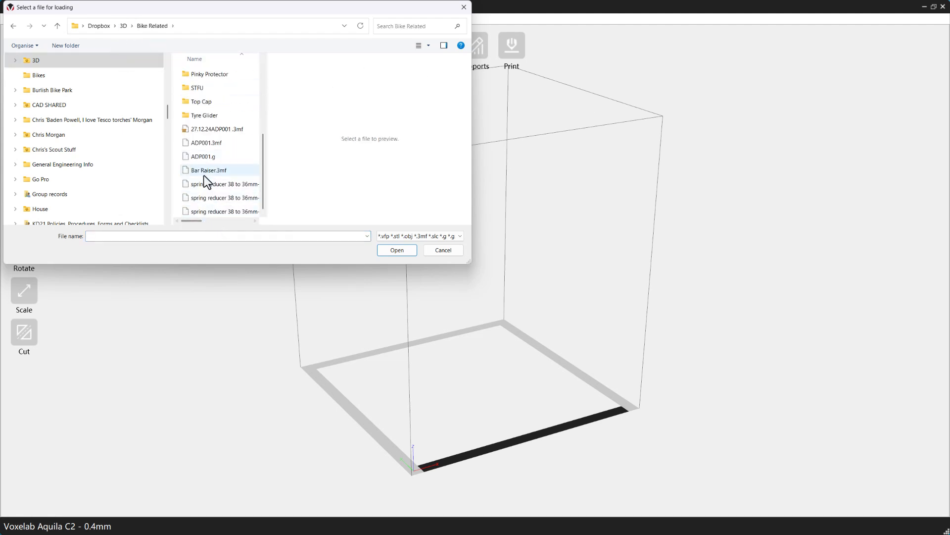
left_click(205, 173)
left_click(383, 251)
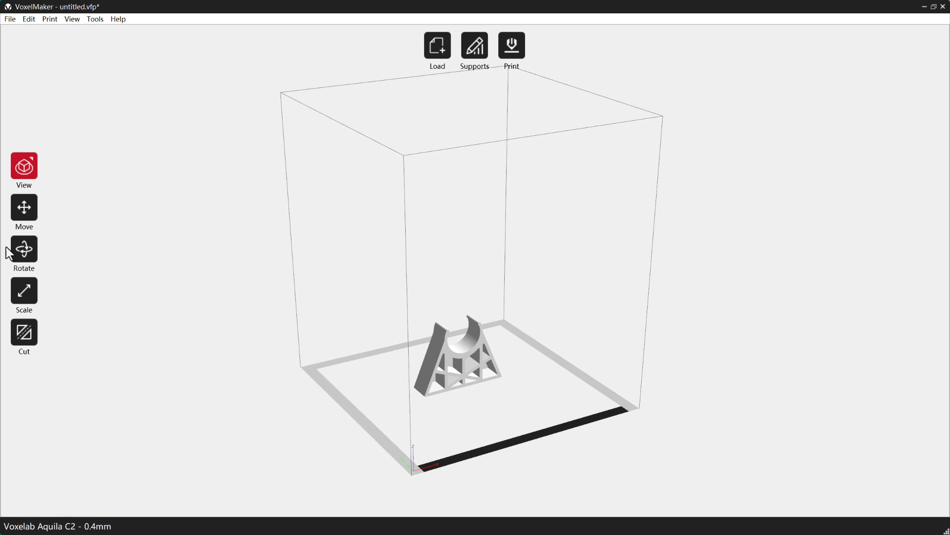
left_click(515, 45)
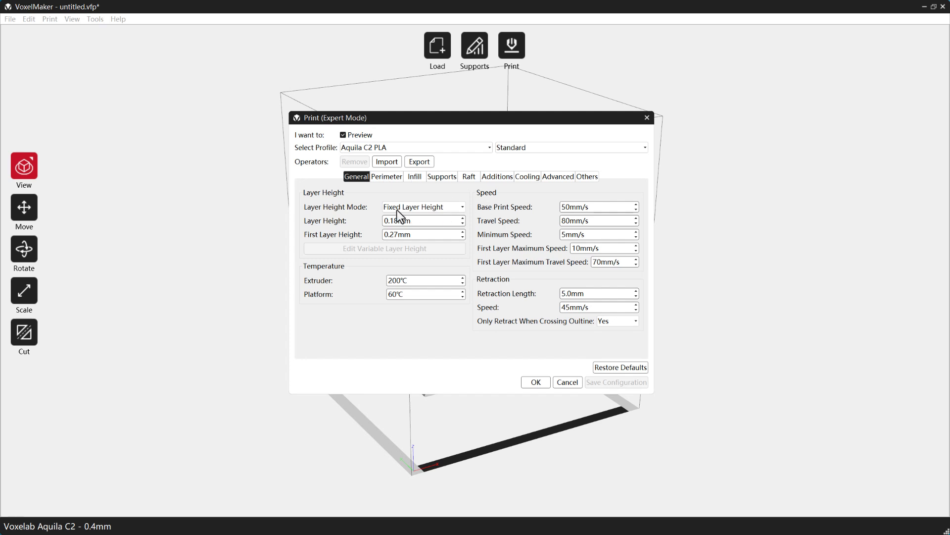
- Slice at 100% fill density into Bar Raiser.g, preview the lower layers, and go back
left_click(417, 179)
left_click_drag(413, 236, 367, 235)
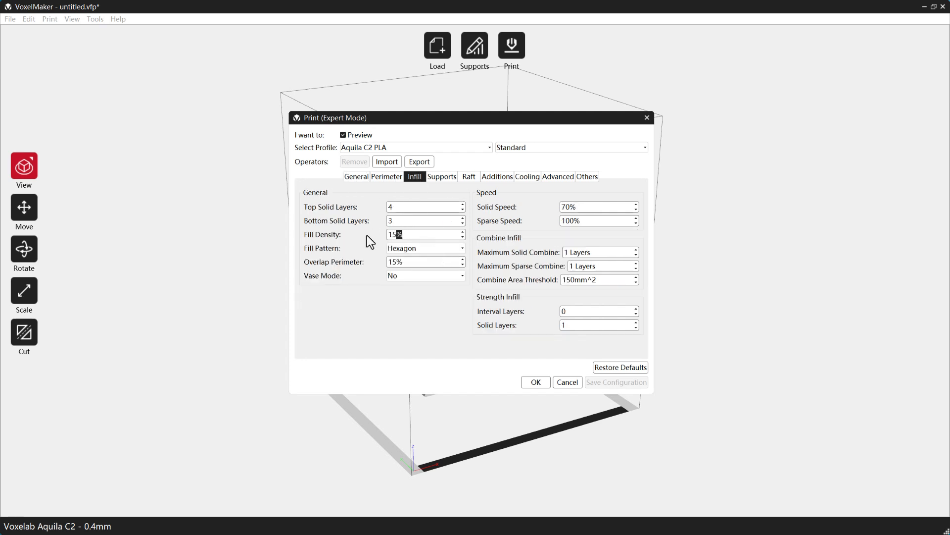
type("100")
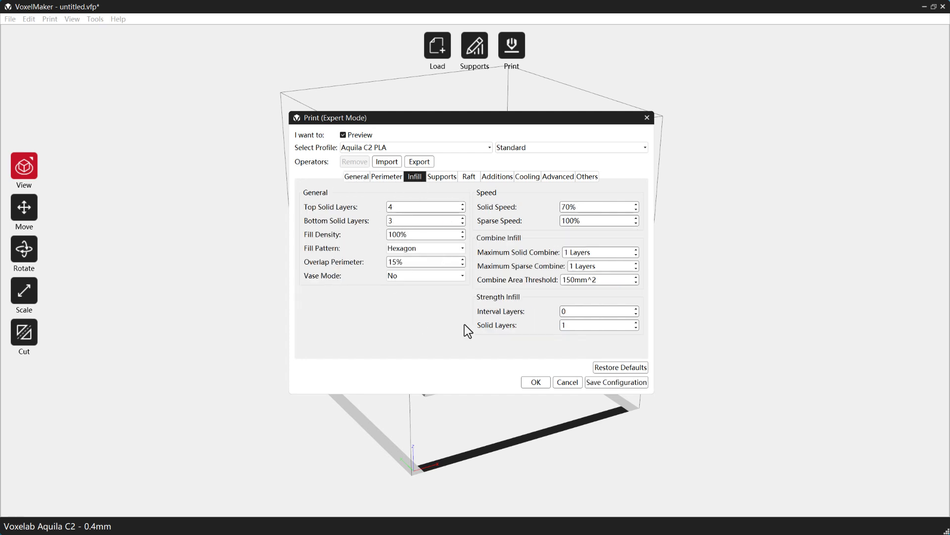
left_click(529, 382)
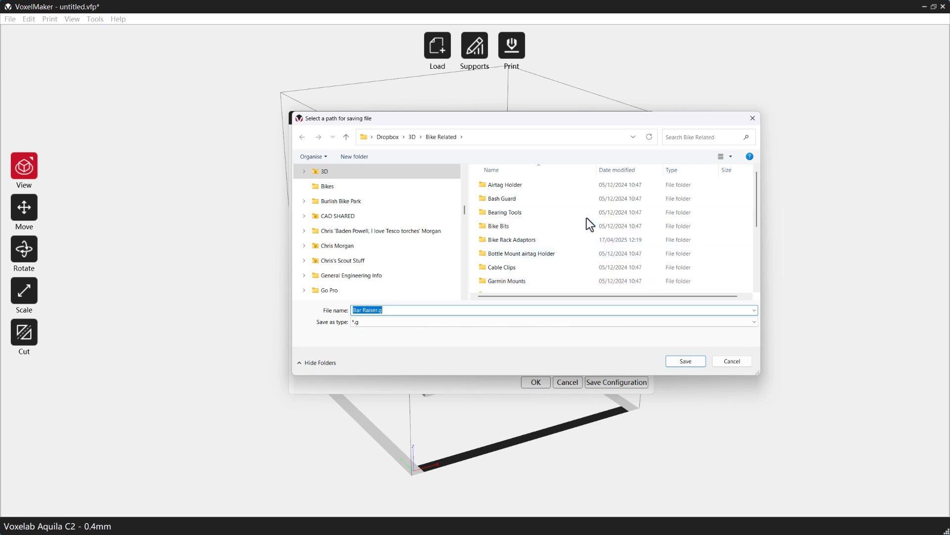
left_click(685, 361)
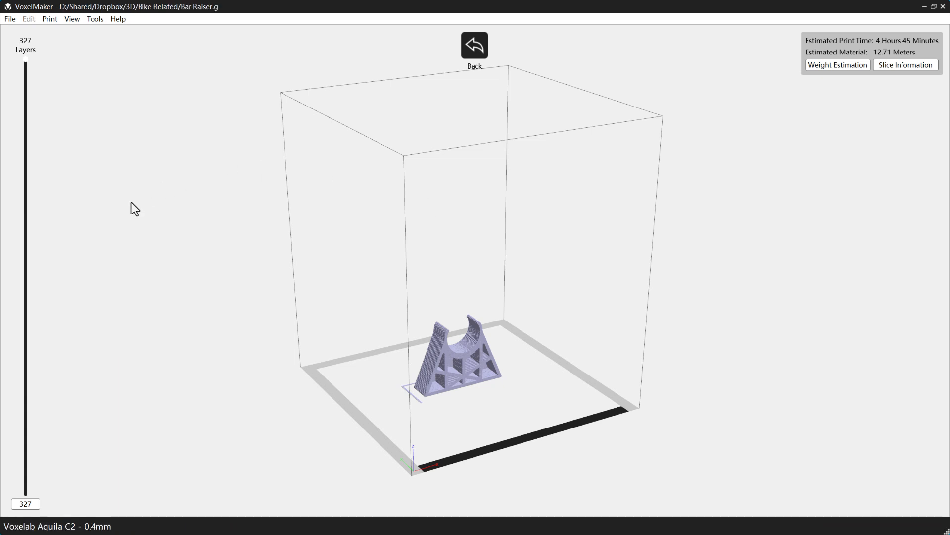
mouse_move(25, 60)
left_mouse_down()
mouse_move(26, 394)
mouse_move(26, 60)
left_mouse_up()
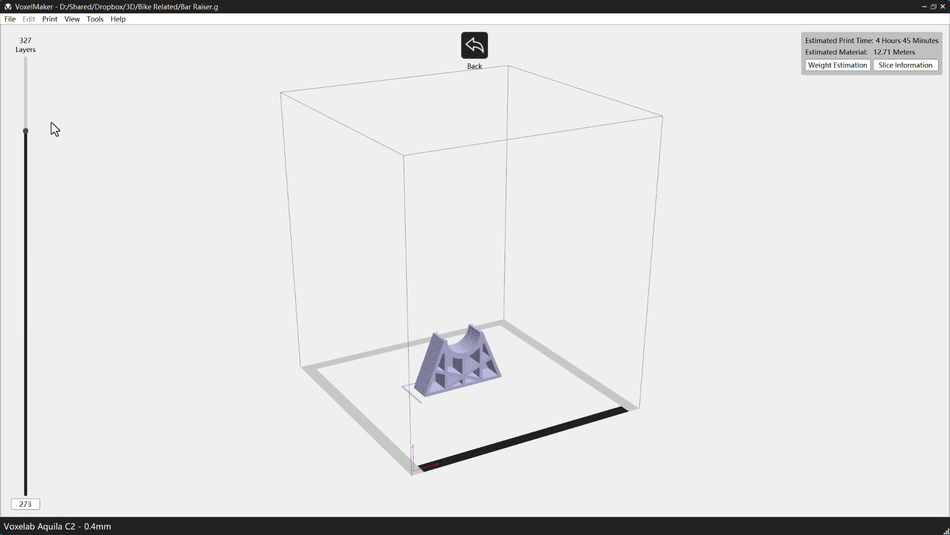
left_click(468, 50)
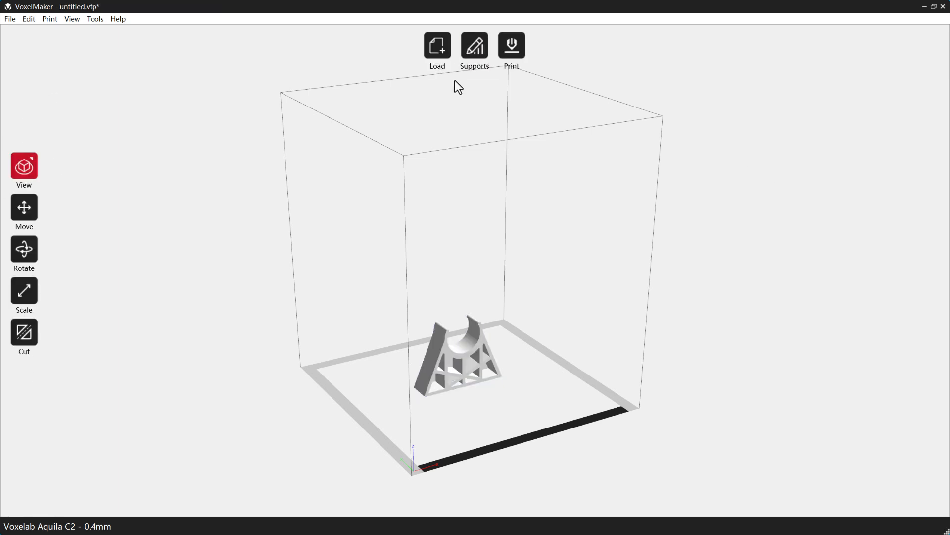
- Re-slice at 25% fill density, replace Bar Raiser.g, and inspect the lowest layers
left_click(240, 168)
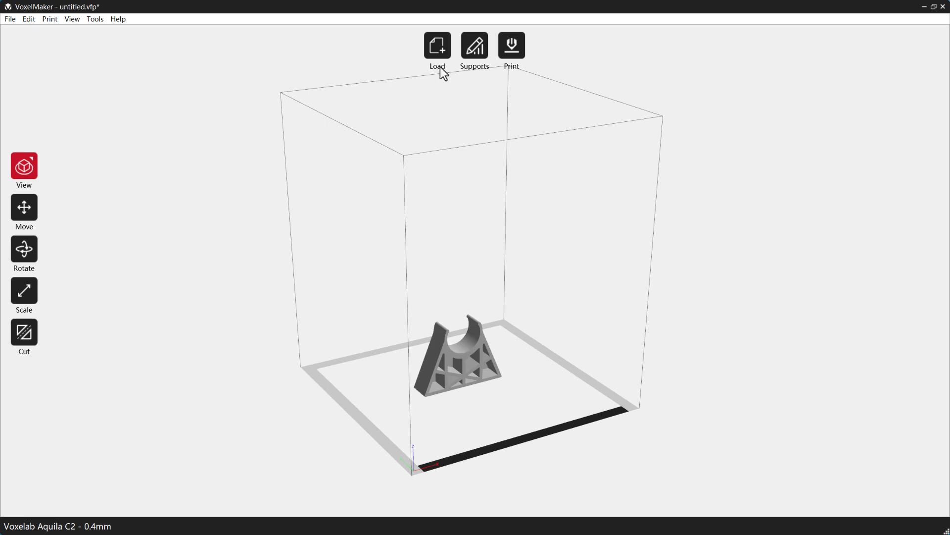
left_click(512, 47)
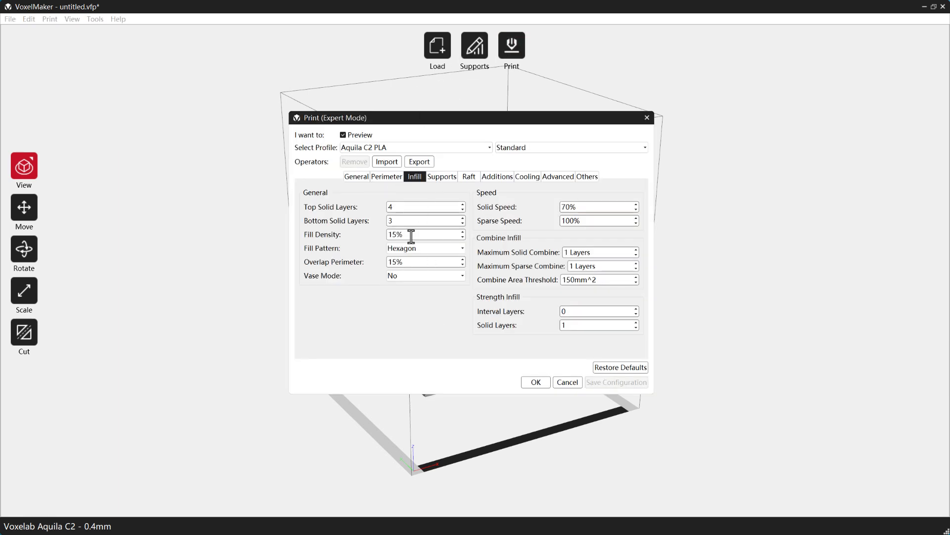
left_click_drag(411, 236, 367, 234)
type("25")
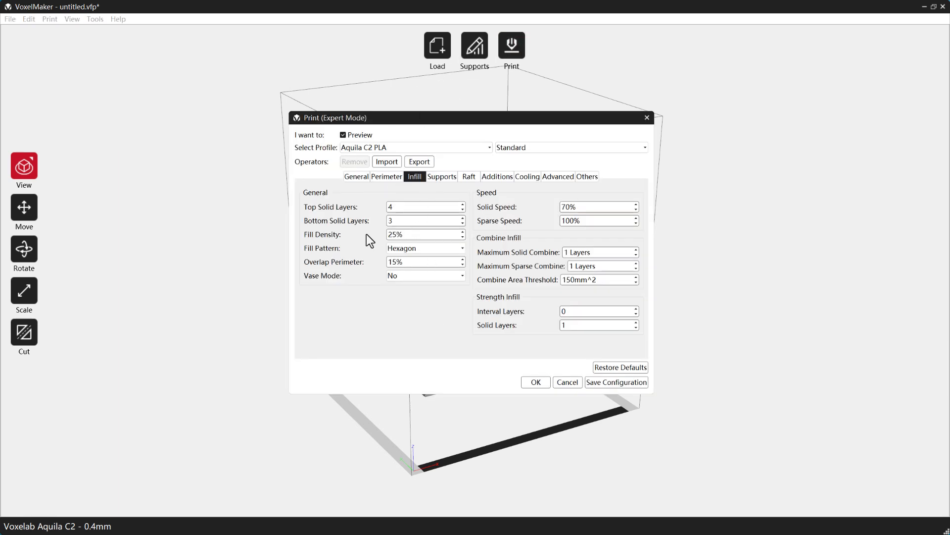
left_click(536, 382)
left_click(686, 361)
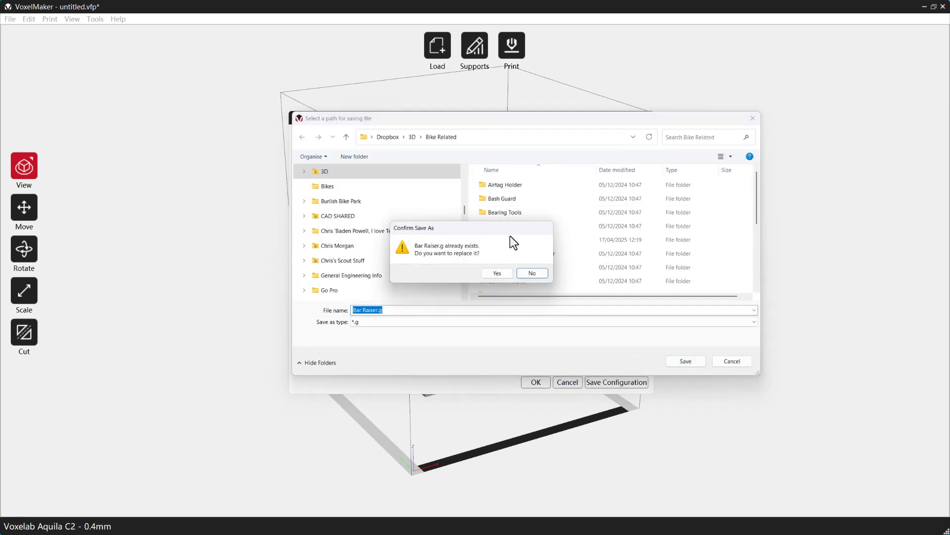
left_click(497, 273)
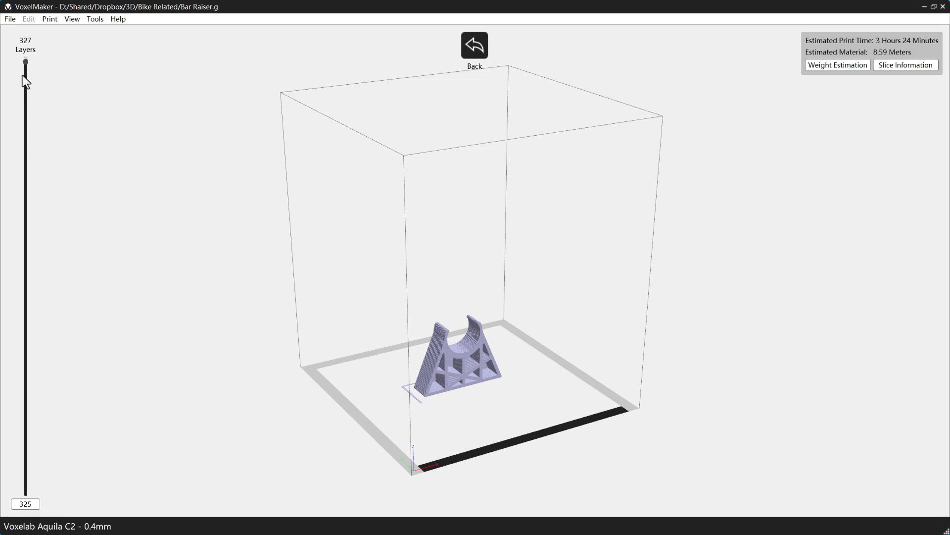
left_click_drag(23, 76, 87, 44)
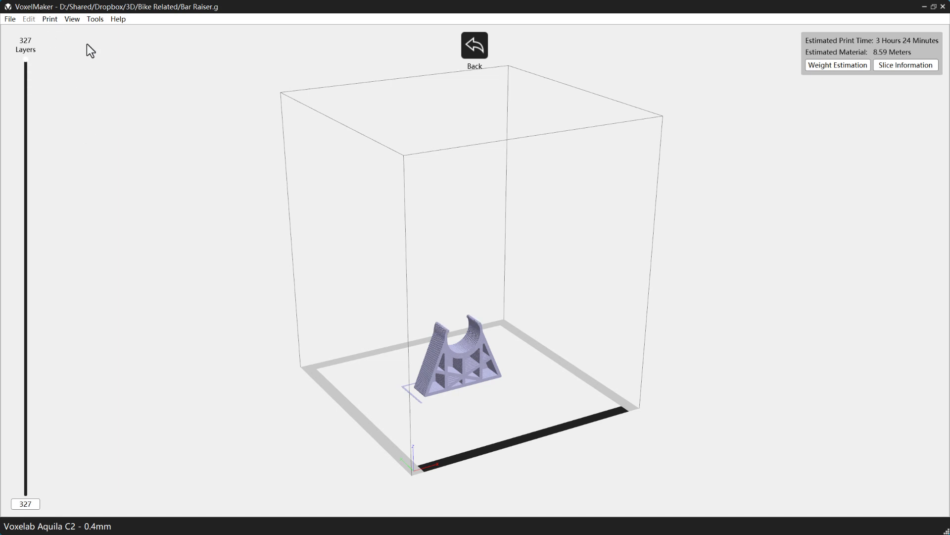